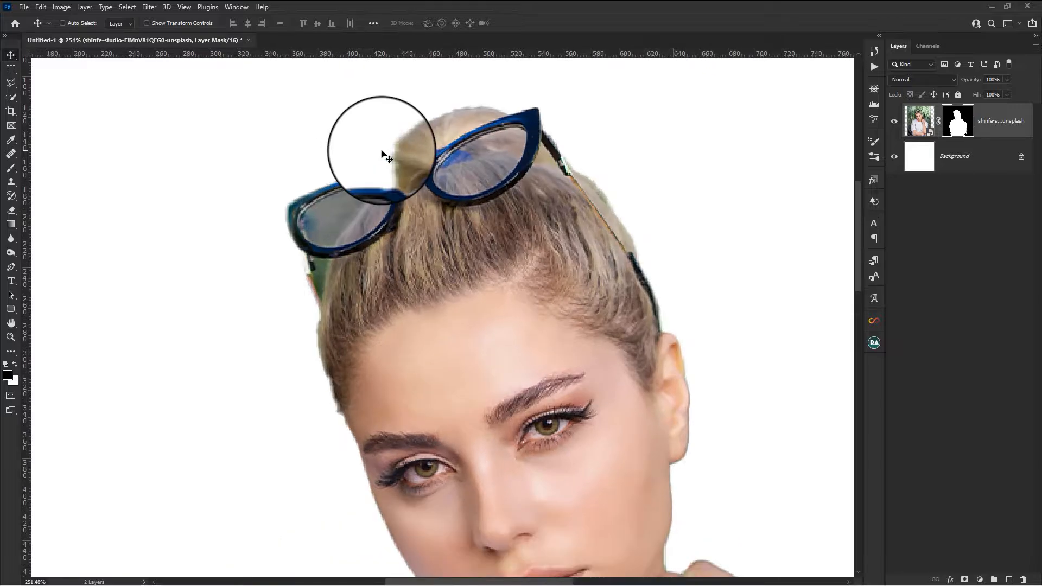
Step: Select the see-through part of the left-hand sunglasses lens outside the hair with the Polygonal Lasso
left_click(10, 83)
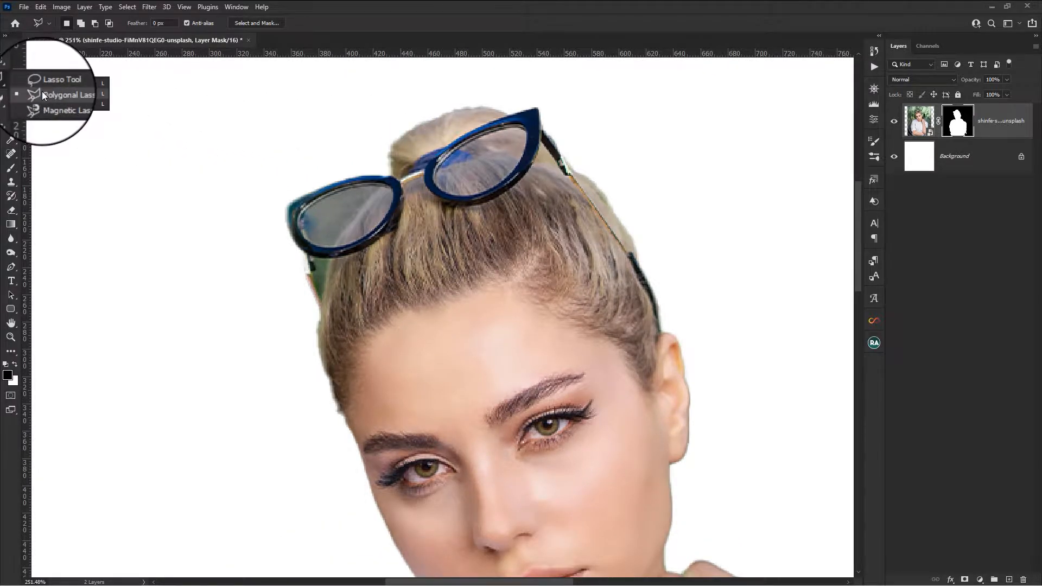
left_click(41, 91)
left_click(302, 209)
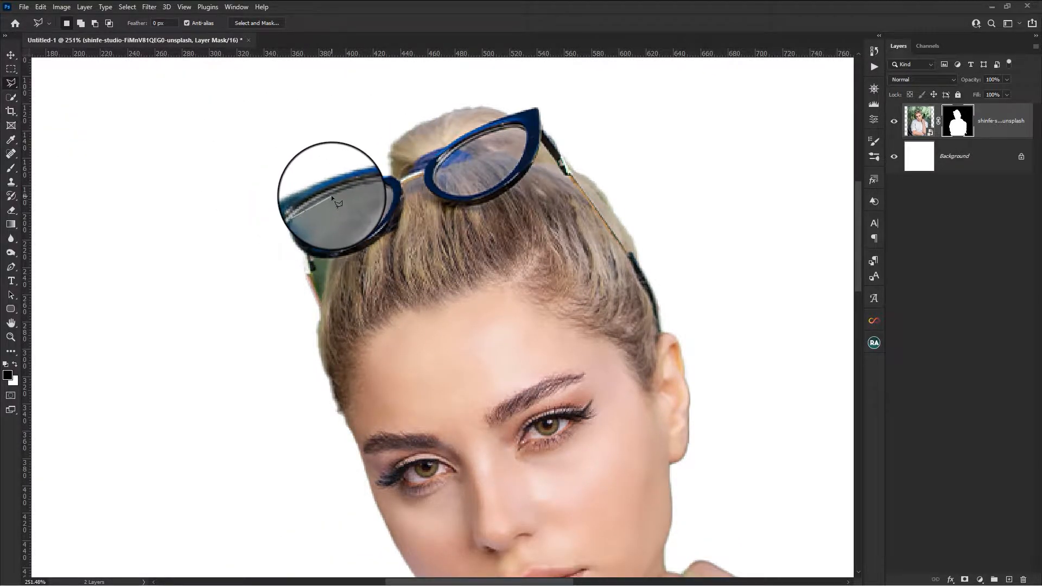
left_click(331, 194)
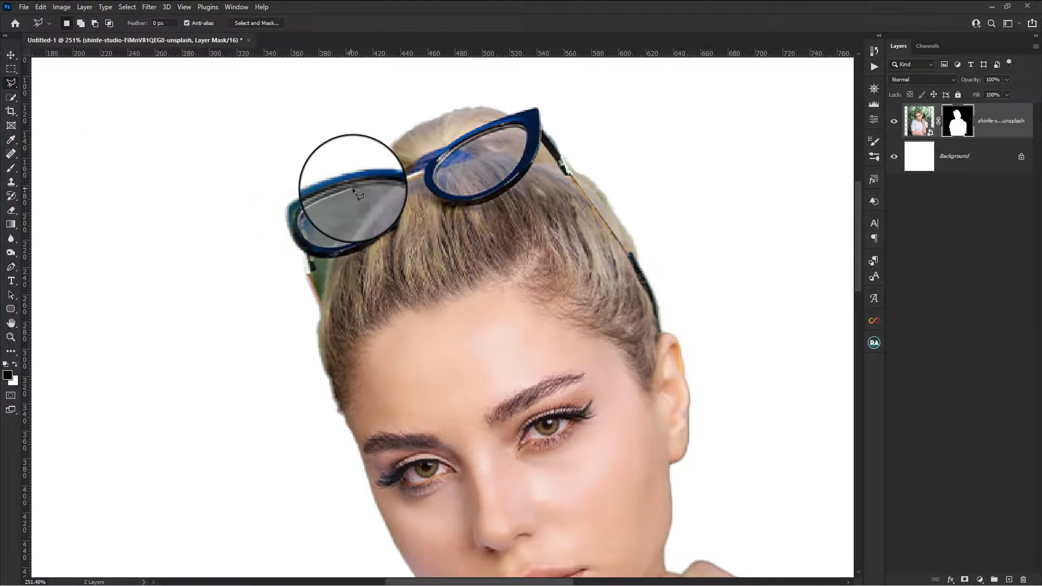
left_click(380, 183)
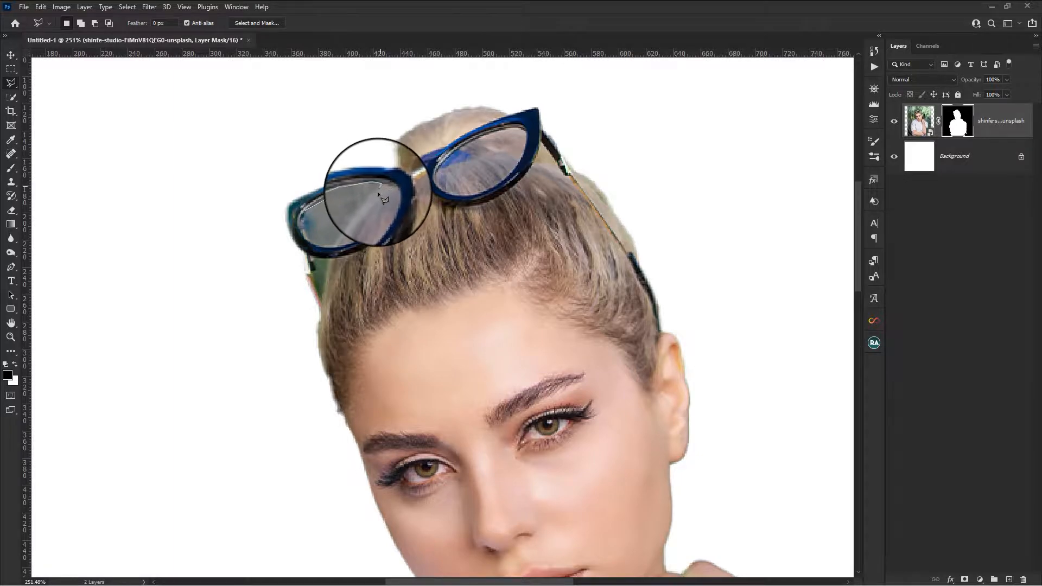
left_click(345, 238)
left_click(324, 248)
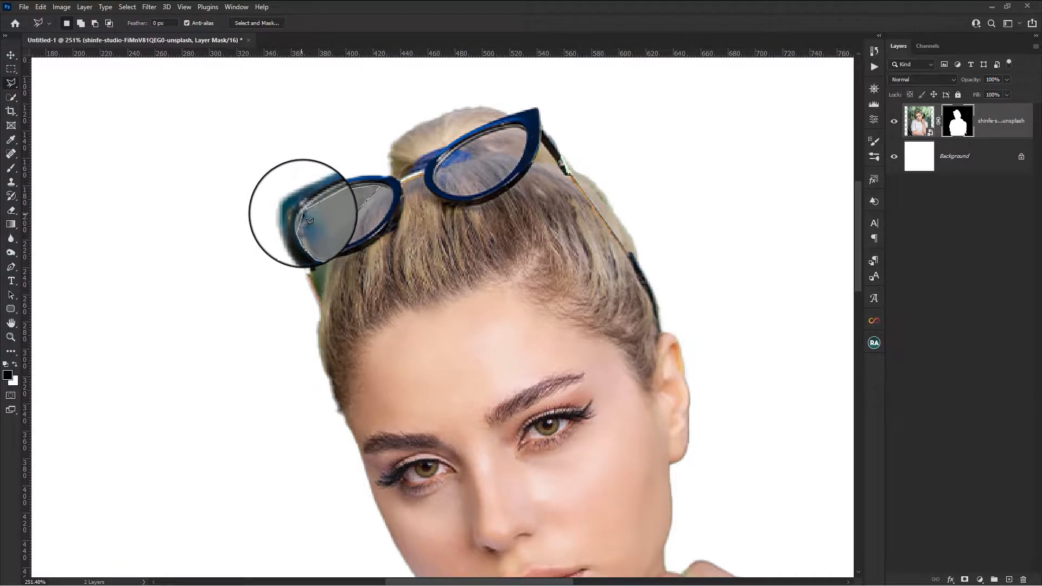
left_click(304, 213)
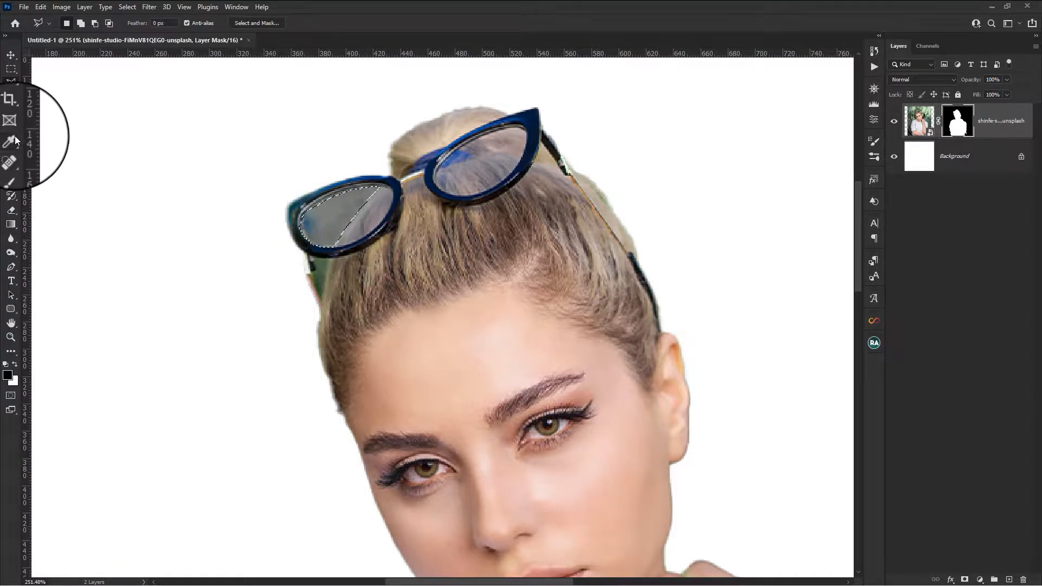
Step: Brush black on the woman's layer mask inside the lens selection to hide that area, then deselect
left_click(12, 172)
mouse_move(349, 221)
left_mouse_down()
mouse_move(337, 199)
mouse_move(399, 178)
mouse_move(316, 221)
mouse_move(283, 224)
left_mouse_up()
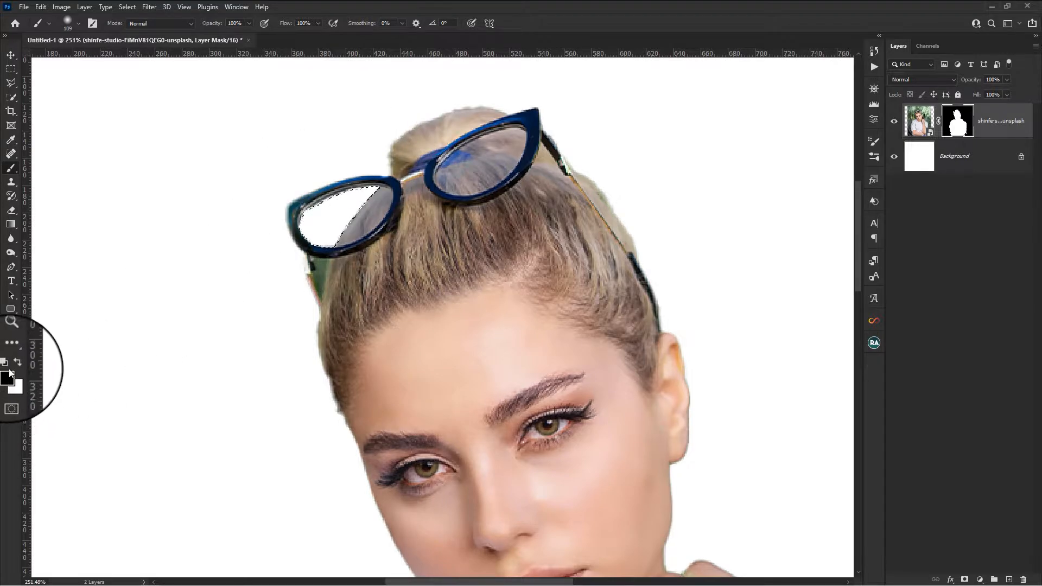
key("ctrl+d")
Step: Select the green triangular gap between the left-hand sunglasses arm and the hair with the Polygonal Lasso
left_click(12, 84)
left_click(309, 252)
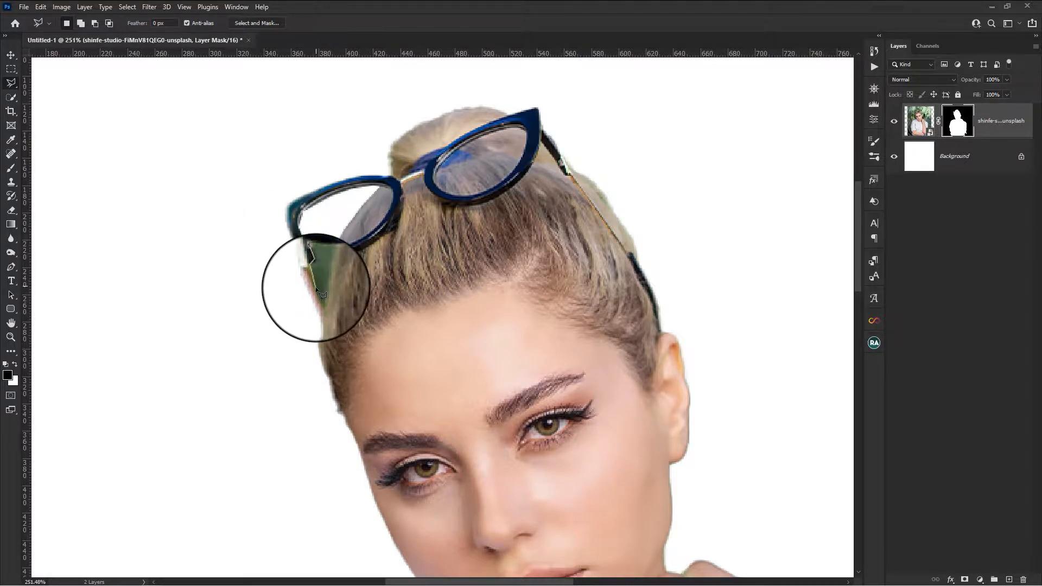
left_click(317, 314)
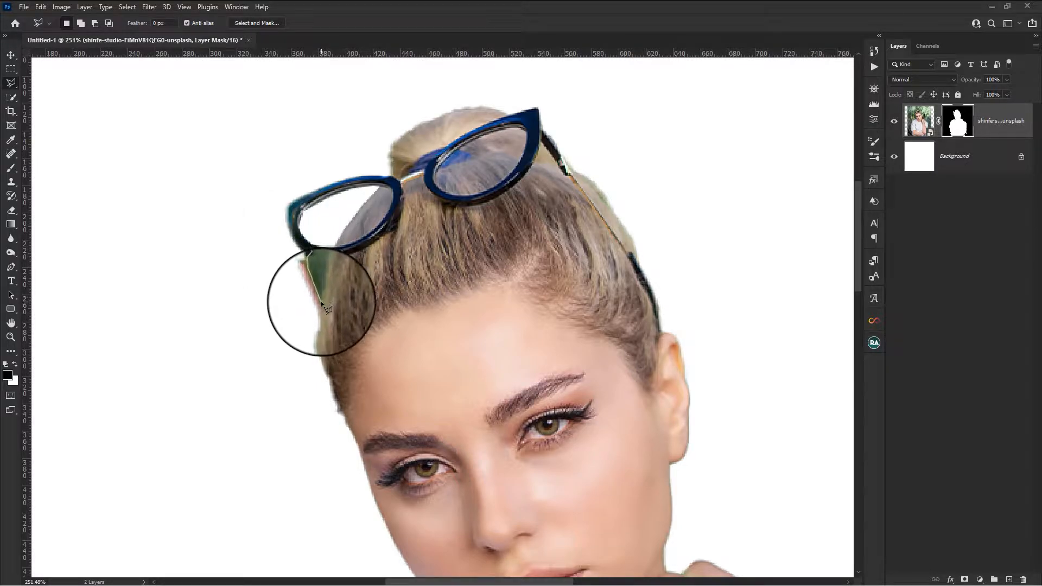
left_click(331, 259)
left_click(310, 258)
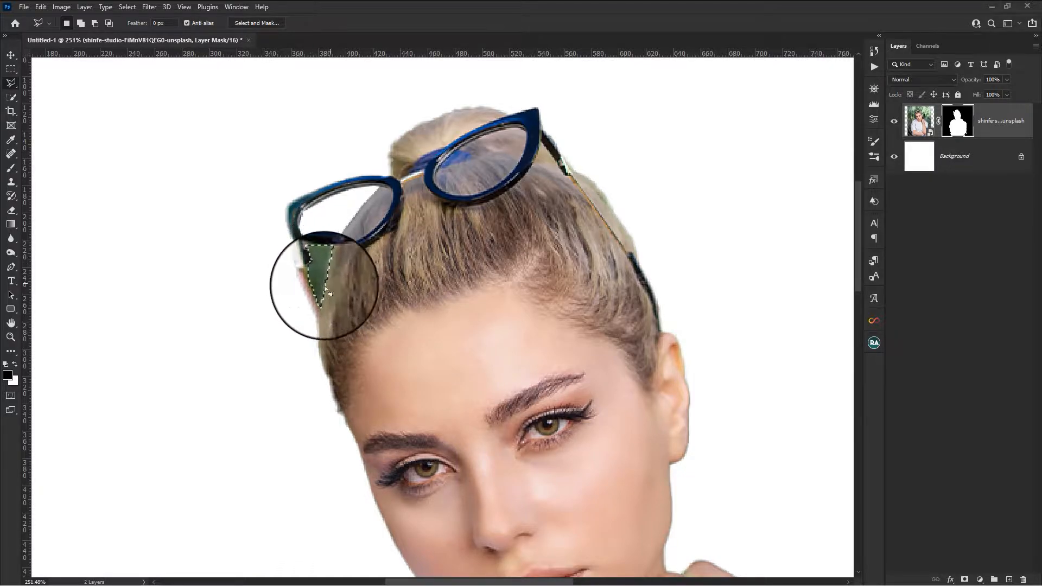
Step: Brush black on the layer mask inside the selected green gap to hide it, then clear the selection
left_click(10, 169)
mouse_move(337, 233)
left_mouse_down()
mouse_move(312, 299)
mouse_move(328, 292)
mouse_move(334, 199)
mouse_move(331, 239)
left_mouse_up()
left_click(11, 55)
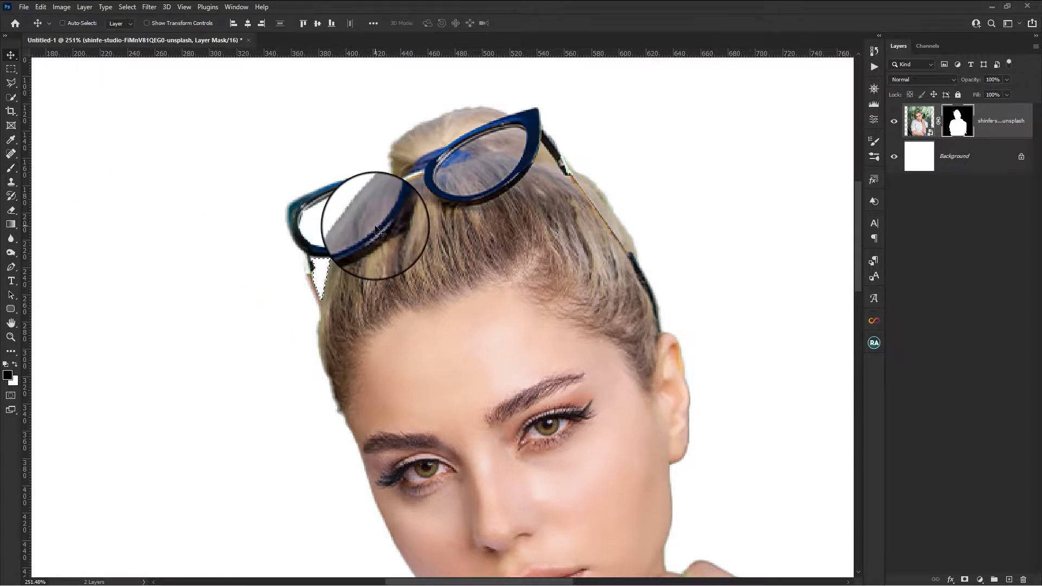
key("ctrl+d")
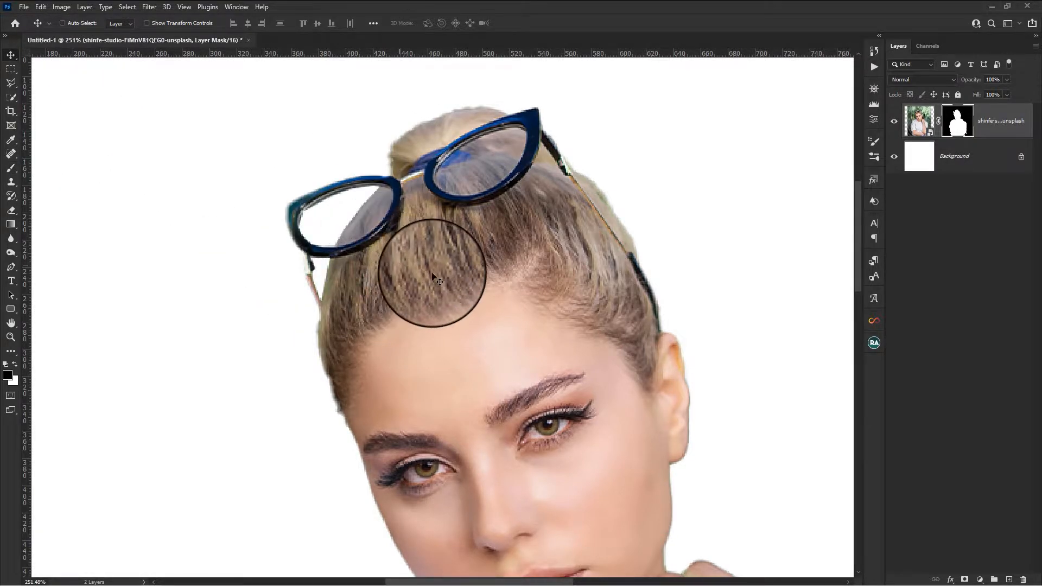
Step: Place the UIHere rocks image in the document and stack its layer directly below the woman
scroll(426, 275, "down", 6)
scroll(474, 331, "down", 1)
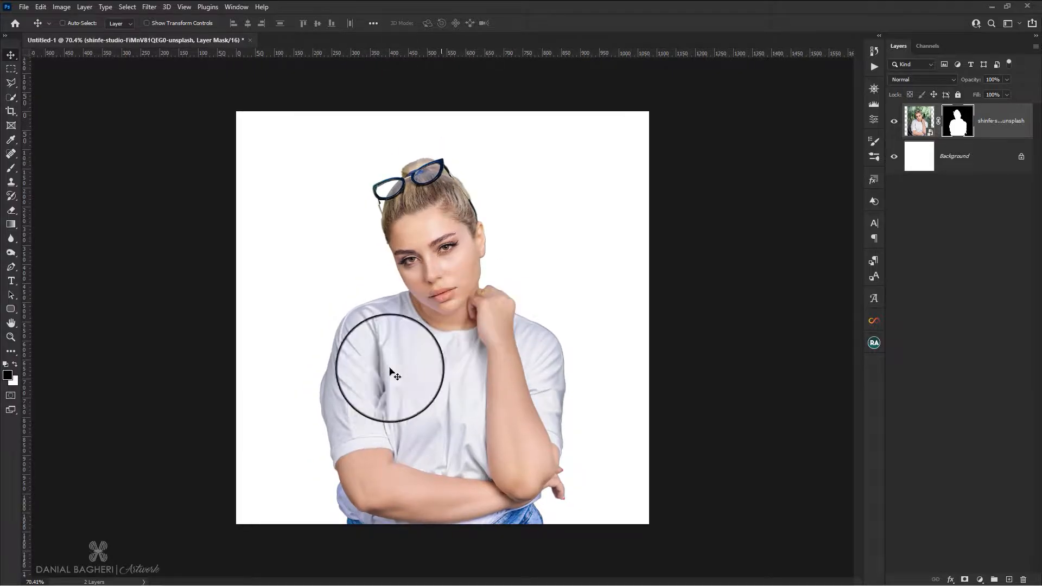
left_click(73, 581)
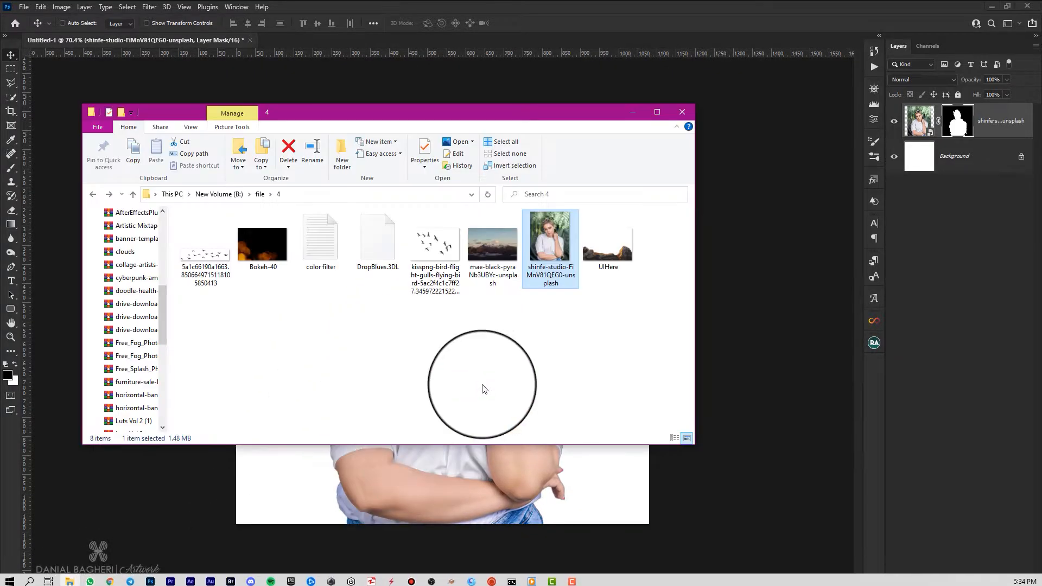
left_click(614, 248)
left_click_drag(612, 283, 474, 487)
key("Return")
left_click_drag(956, 129, 955, 177)
Step: With the woman hidden, move the rocks inward and copy the large right-hand rock onto its own hidden layer
left_click(894, 128)
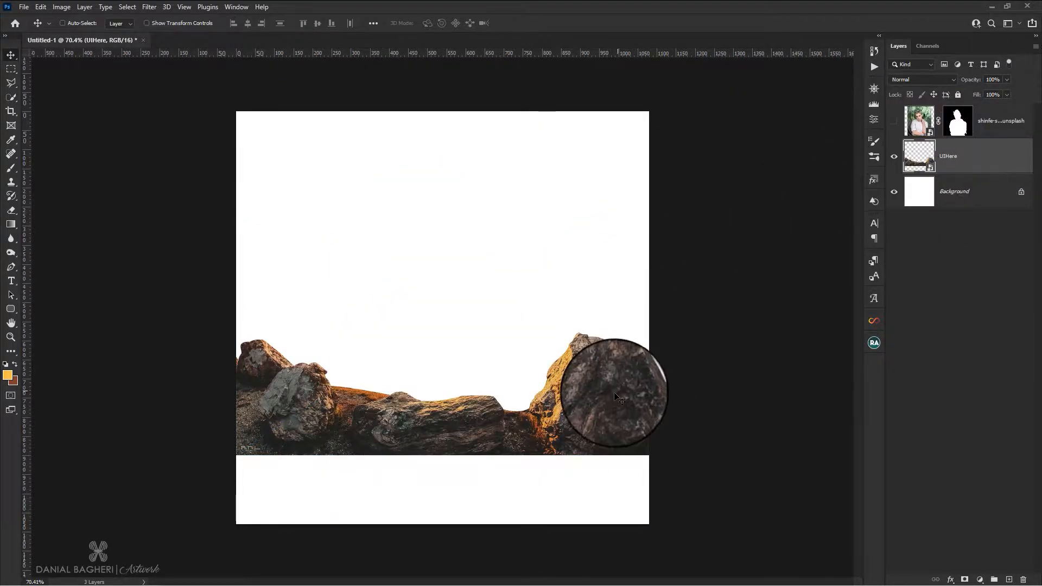
left_click_drag(611, 391, 575, 401)
left_click(11, 69)
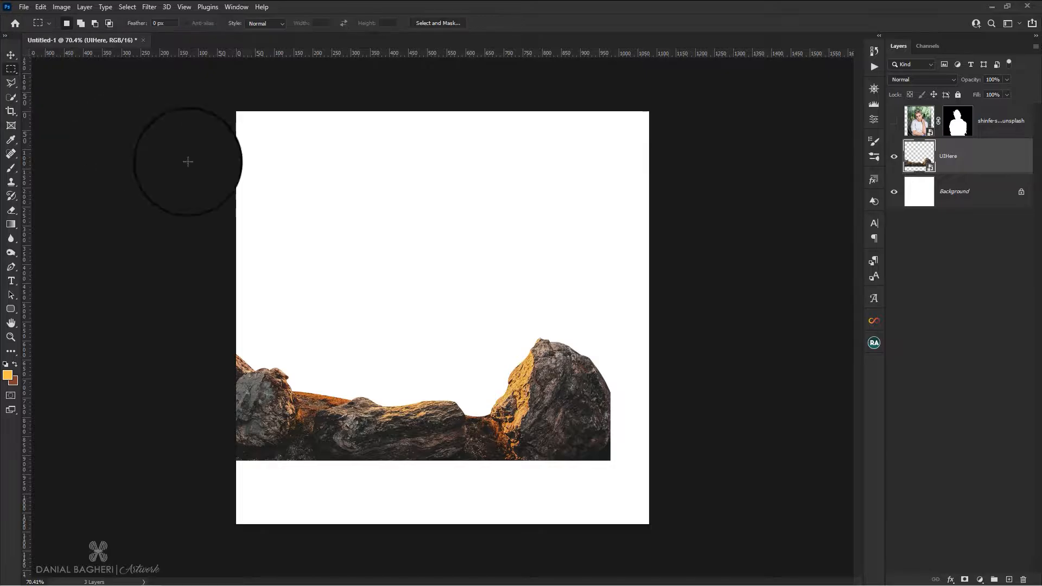
left_click_drag(639, 270, 432, 485)
key("ctrl+j")
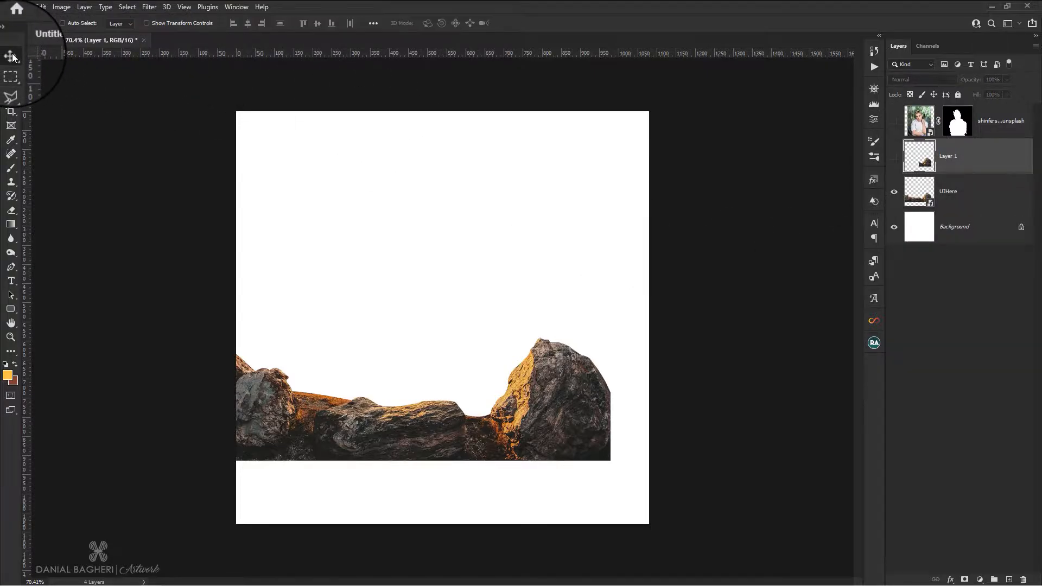
Step: Turn on the transform controls and move the UIHere rocks lower on the canvas
left_click(166, 24)
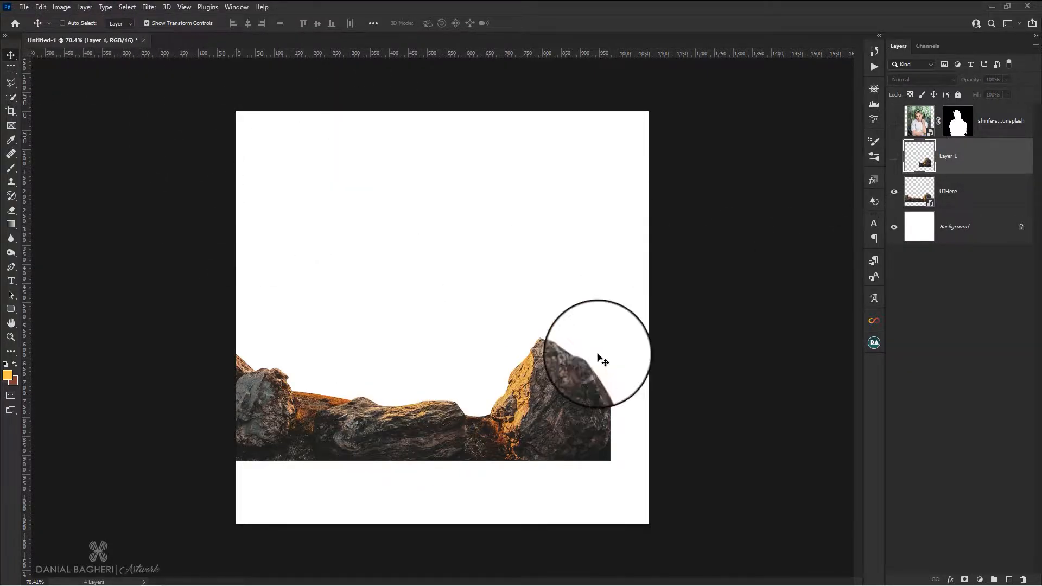
left_click(961, 194)
left_click_drag(446, 403, 519, 440)
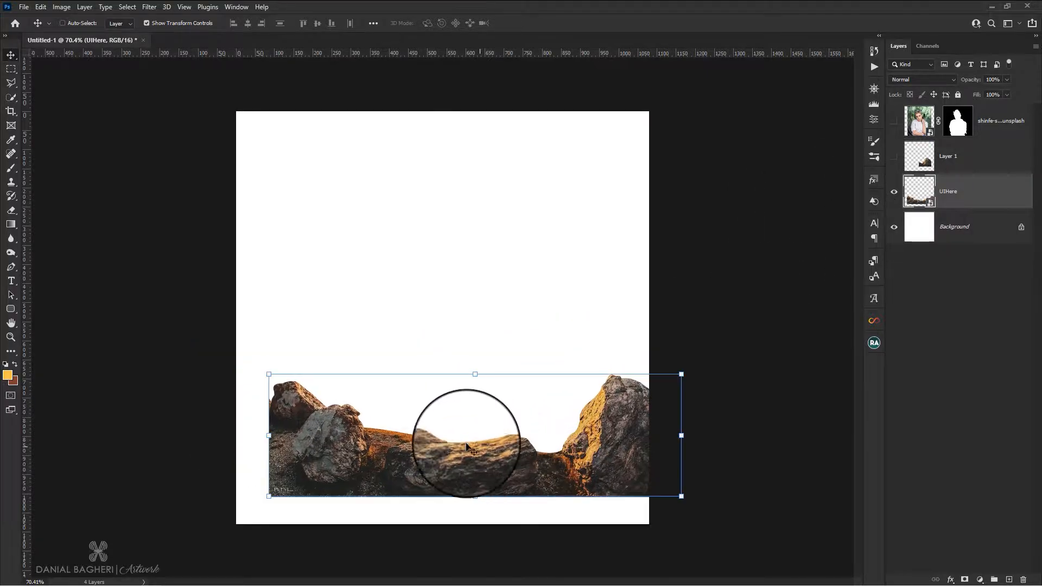
left_click_drag(476, 373, 461, 356)
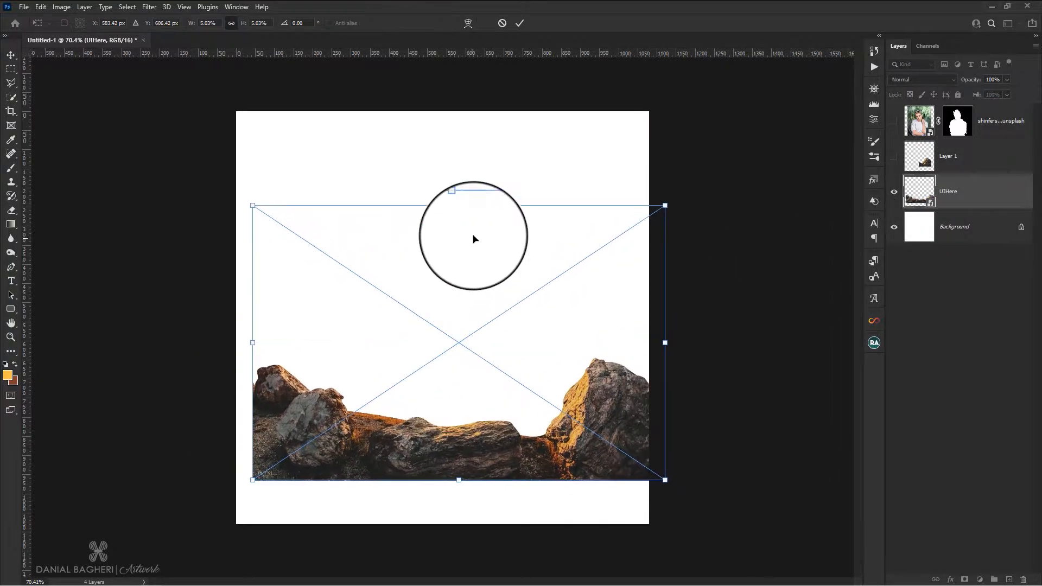
key("Return")
Step: Show the woman again, scale the UIHere rocks to about 8.17%, and position them across the canvas's lower edge behind her
left_click(894, 121)
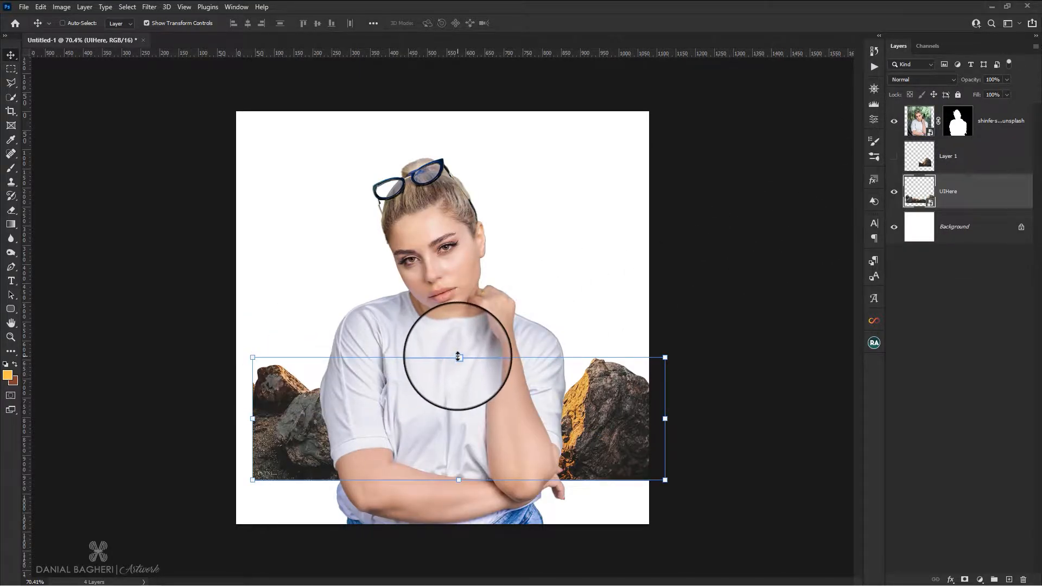
key("ctrl+t")
left_click_drag(478, 344, 438, 363)
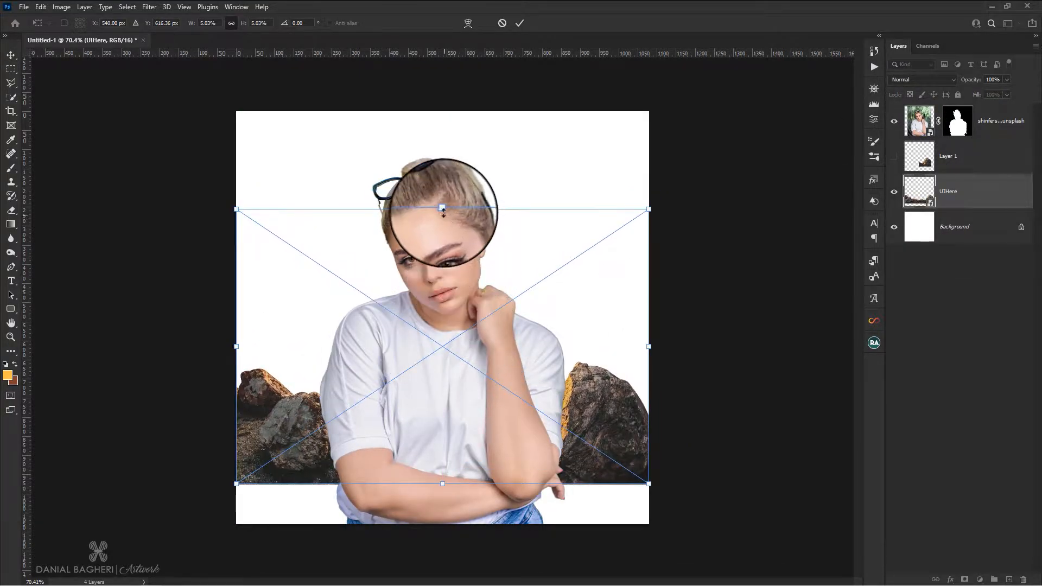
left_click_drag(442, 209, 458, 121)
left_click_drag(426, 309, 460, 339)
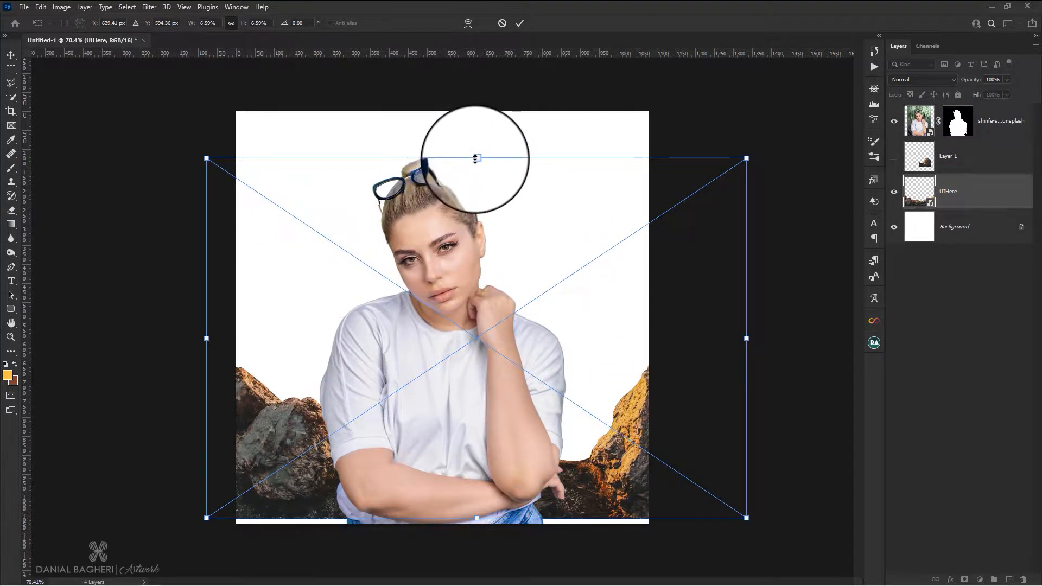
left_click_drag(477, 158, 494, 122)
left_click_drag(469, 281, 501, 307)
left_click_drag(510, 137, 510, 98)
mouse_move(521, 229)
left_mouse_down()
mouse_move(543, 236)
mouse_move(532, 244)
left_mouse_up()
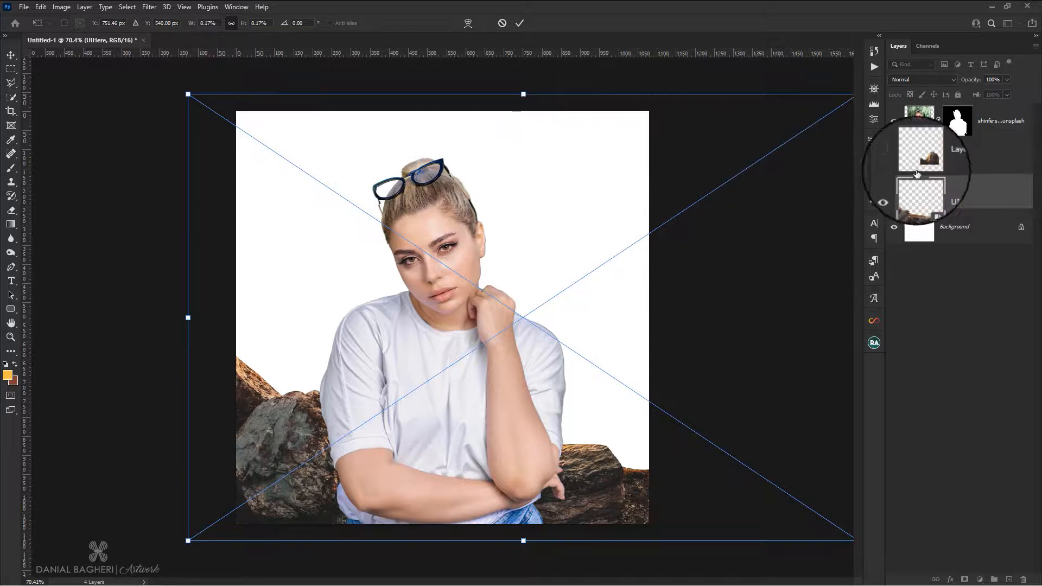
Step: Show the copied rock on Layer 1, scale it to about 120.27%, and fit it into the canvas's lower-right corner
left_click(894, 156)
left_click(958, 156)
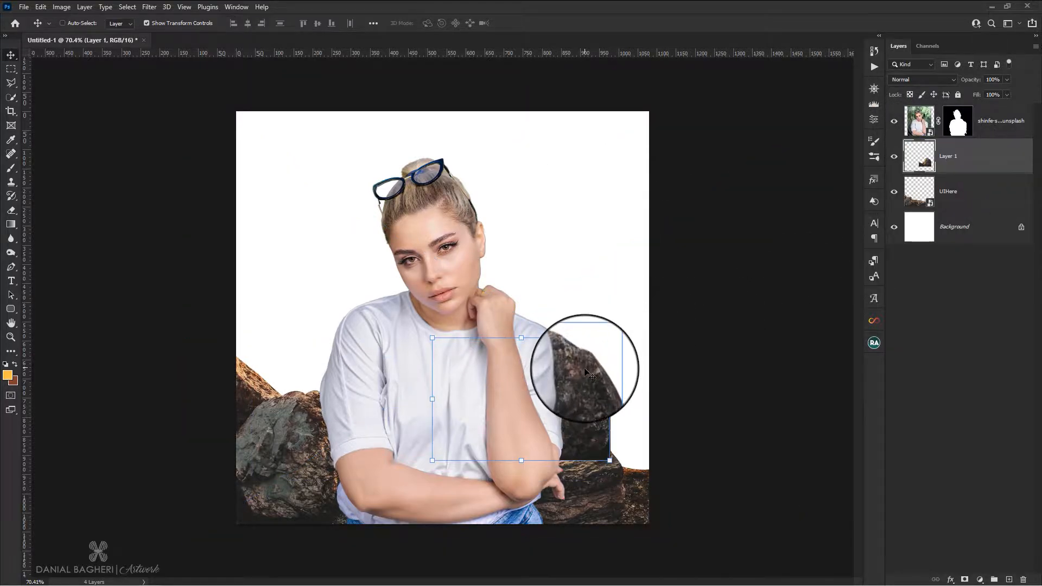
left_click_drag(584, 367, 634, 430)
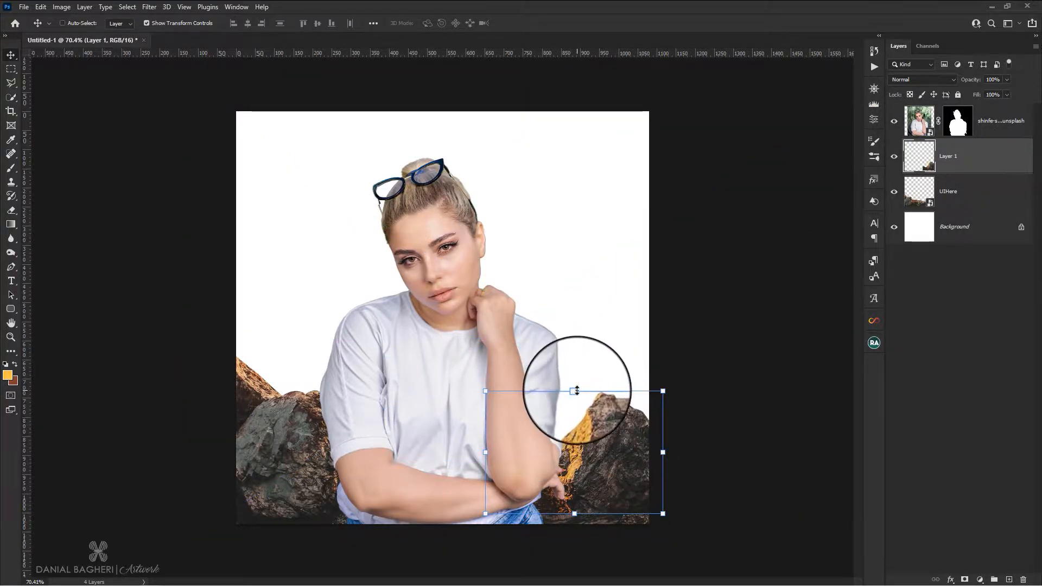
left_click_drag(575, 389, 577, 364)
mouse_move(614, 399)
left_mouse_down()
mouse_move(605, 417)
mouse_move(609, 409)
left_mouse_up()
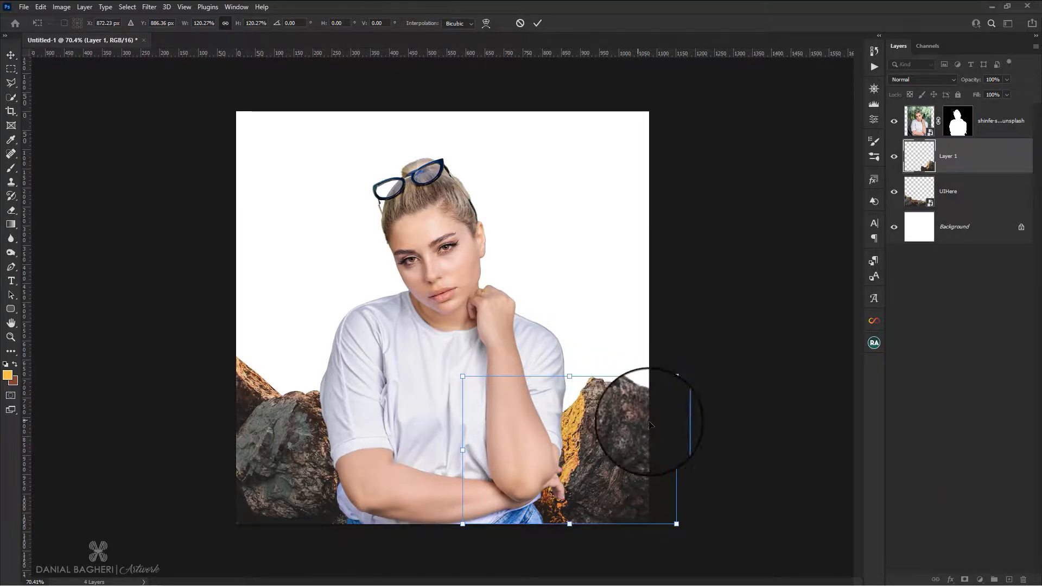
left_click(537, 22)
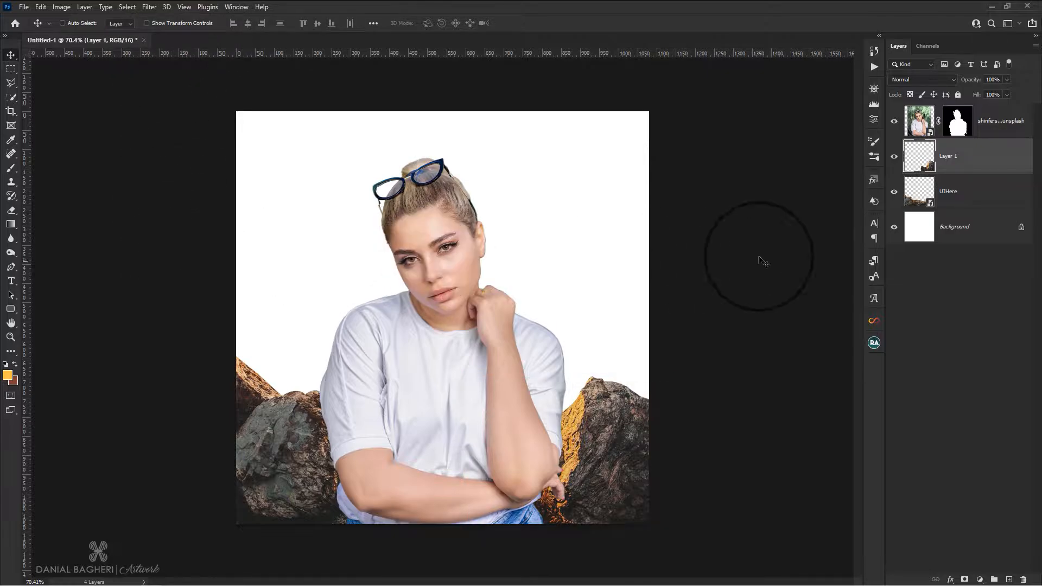
Step: Place the mountain landscape photo just above the Background layer, scaled to about 2.13% and positioned at about X 592 px, Y 450 px
left_click(945, 228)
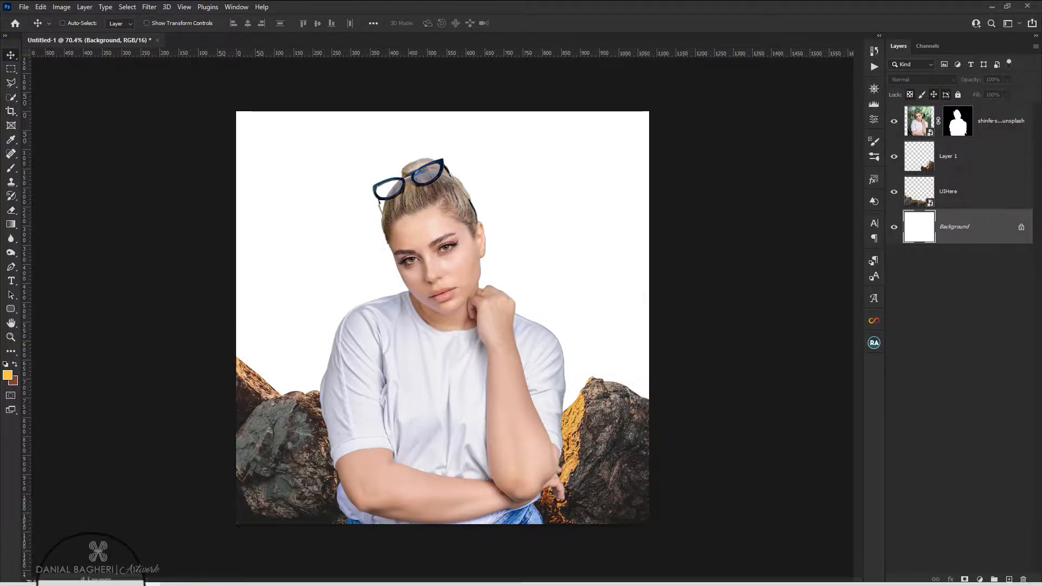
left_click(74, 576)
left_click_drag(490, 250, 418, 454)
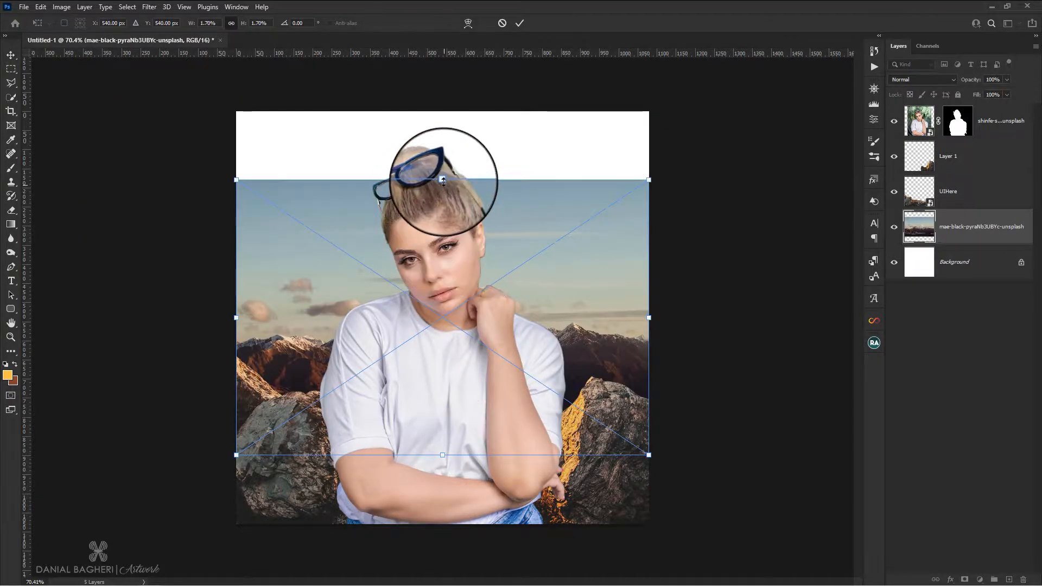
left_click_drag(443, 179, 443, 111)
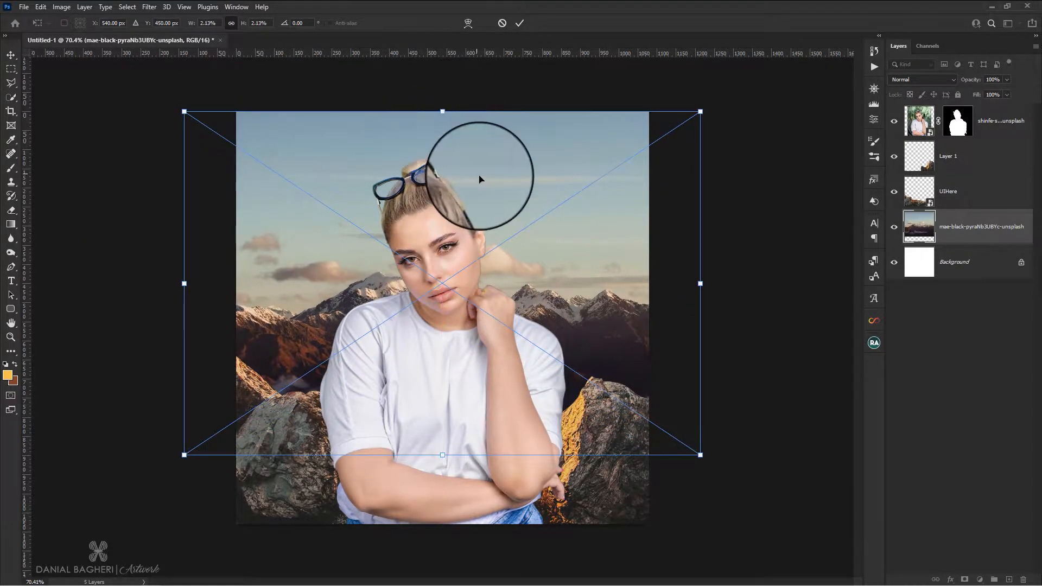
left_click_drag(479, 179, 502, 179)
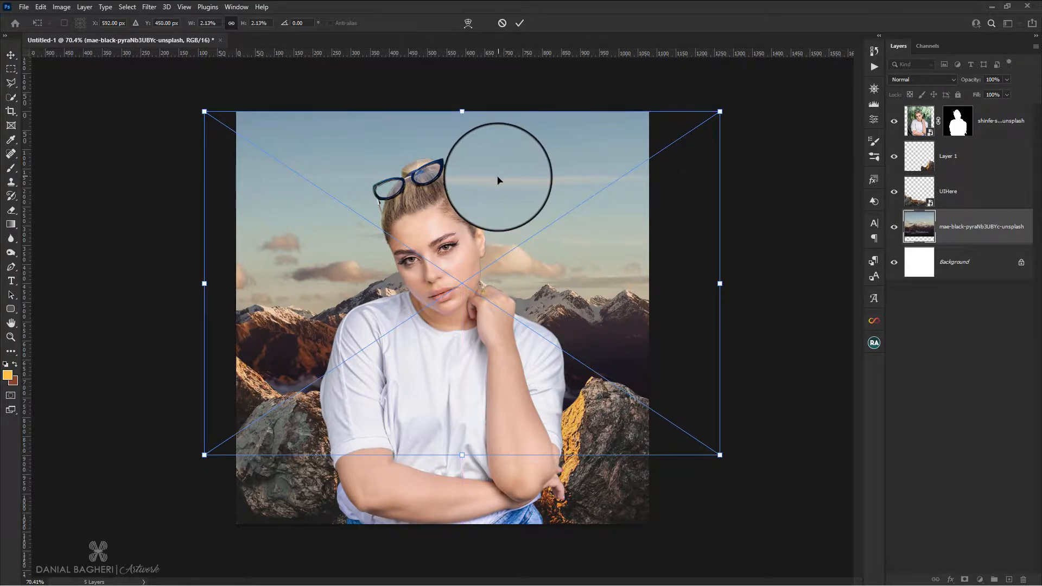
left_click(520, 24)
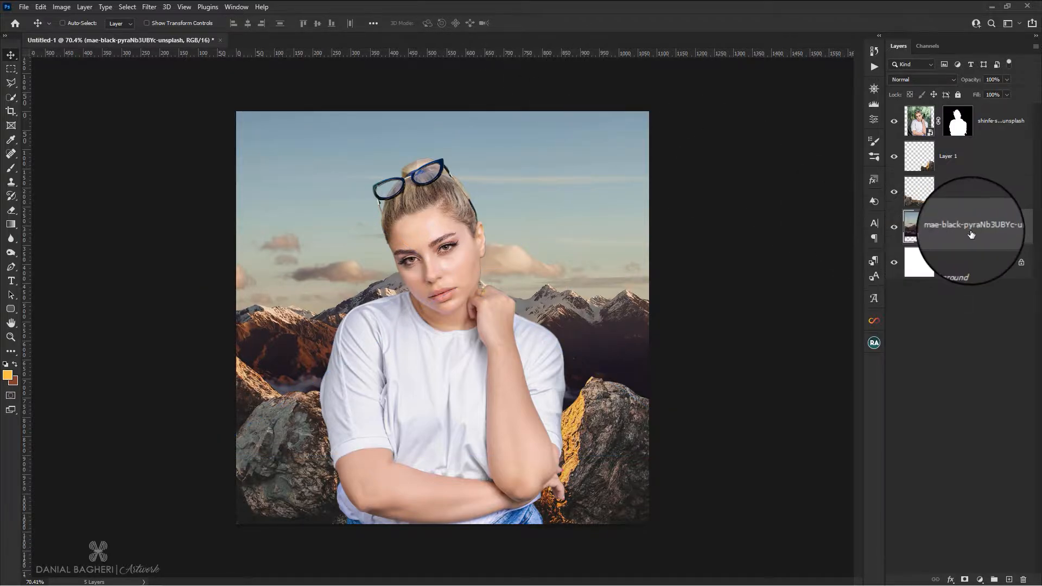
Step: Start a Field Blur on the mountain landscape layer and set its blur to 7 px
left_click(147, 7)
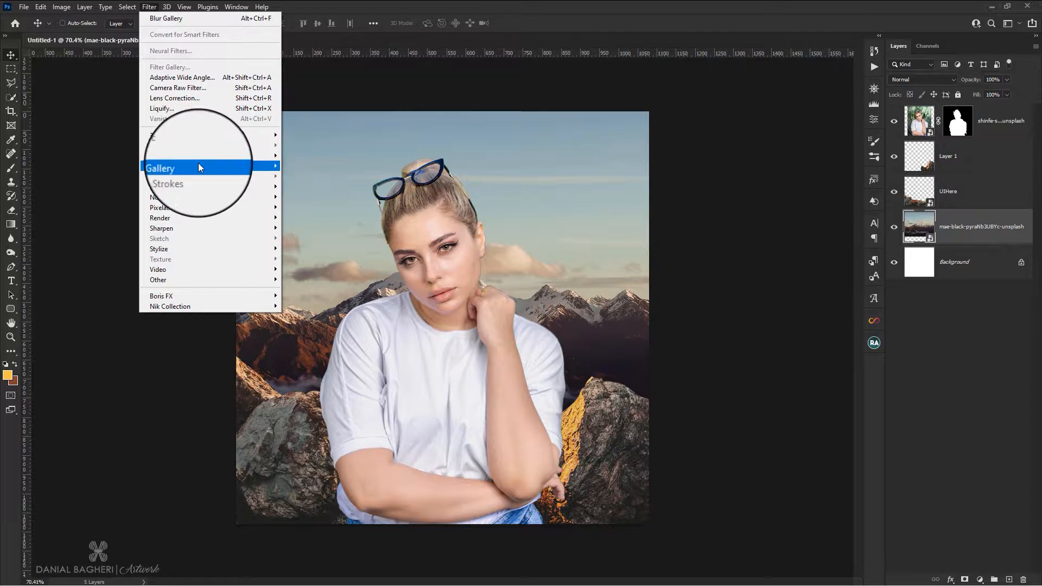
mouse_move(198, 166)
left_click(302, 163)
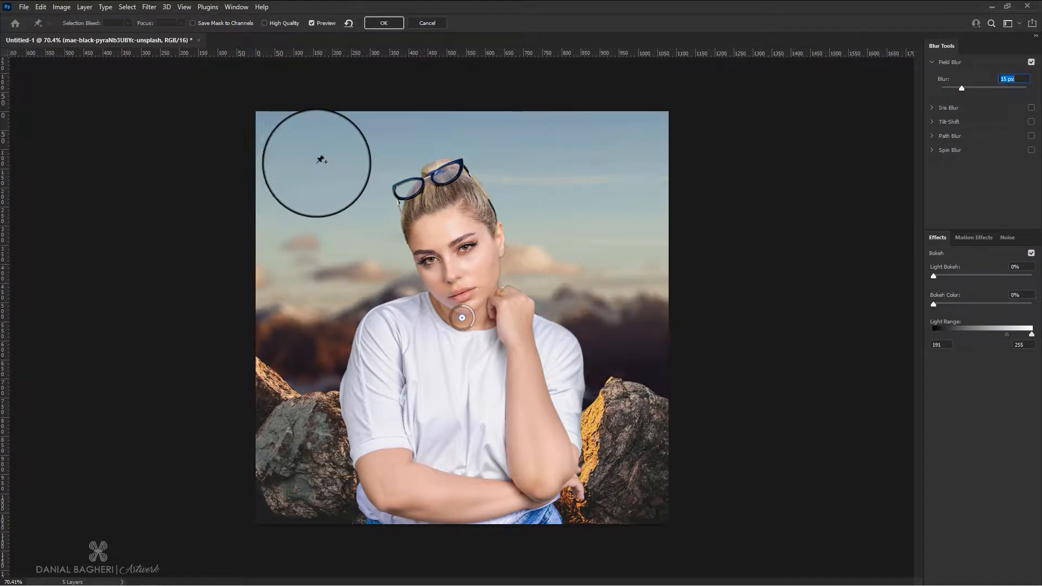
left_click(1011, 79)
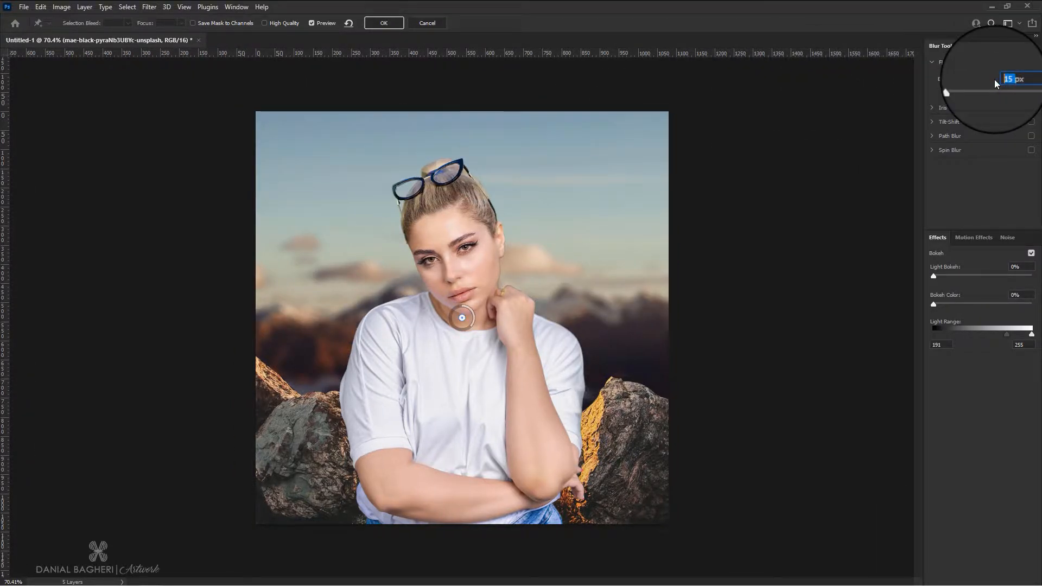
type("7")
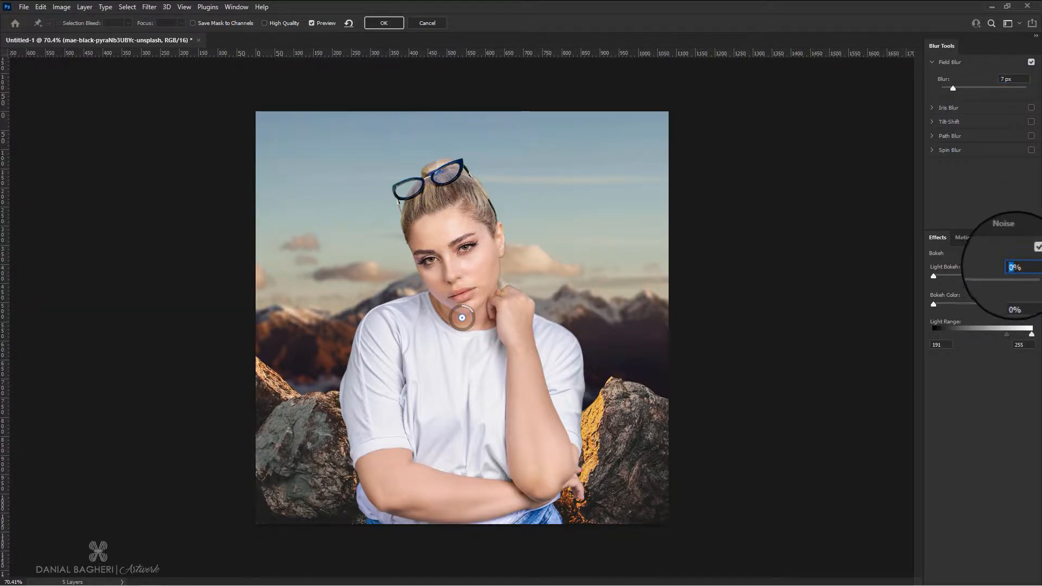
Step: Set the landscape blur's light bokeh to 19%, raise its bokeh color, and apply it with a light range of 92 to 238
type("15")
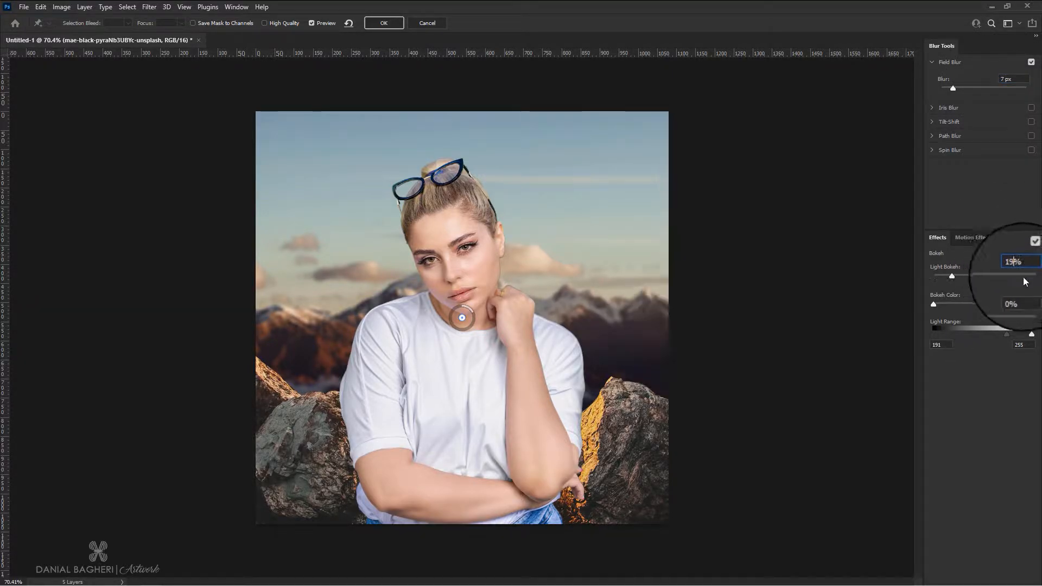
left_click_drag(931, 305, 962, 305)
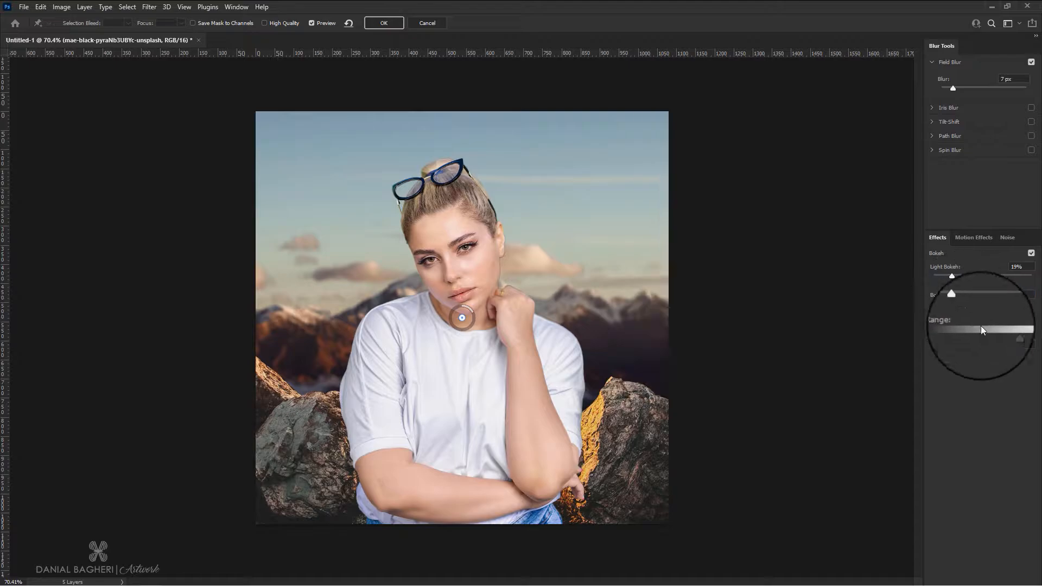
mouse_move(1033, 340)
left_mouse_down()
mouse_move(970, 334)
mouse_move(1025, 338)
left_mouse_up()
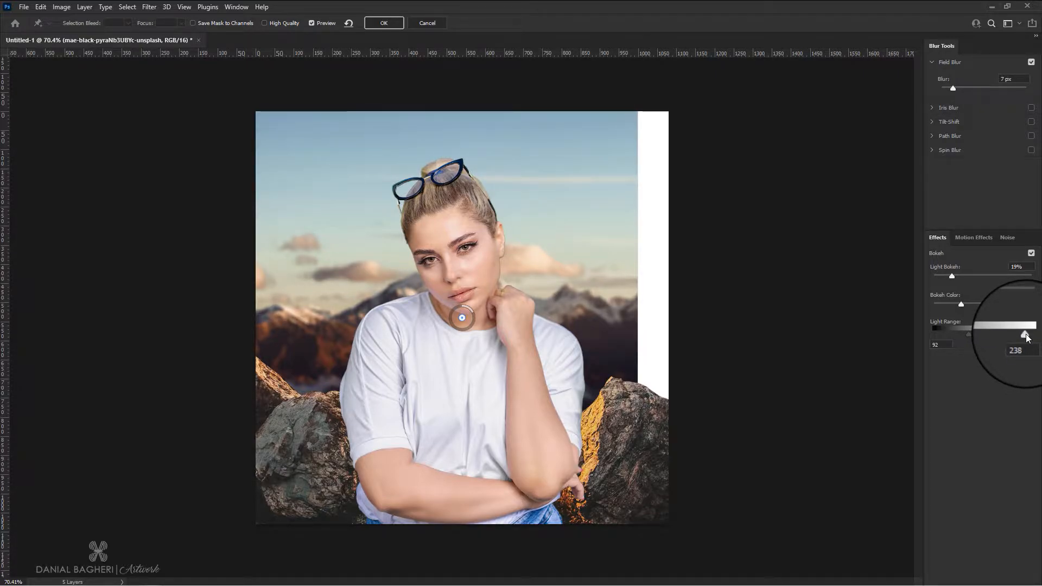
left_click(374, 24)
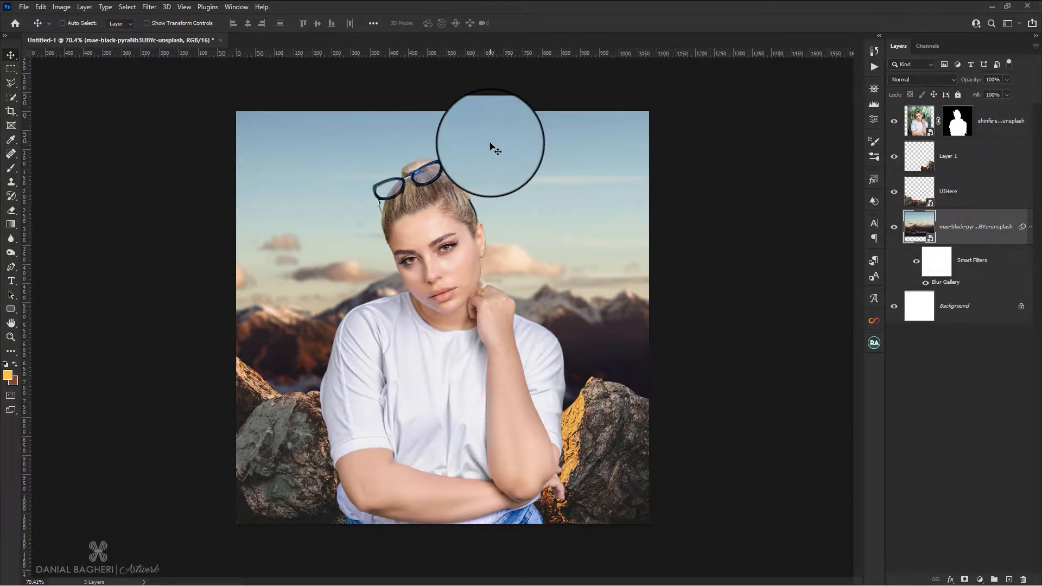
left_click(1030, 227)
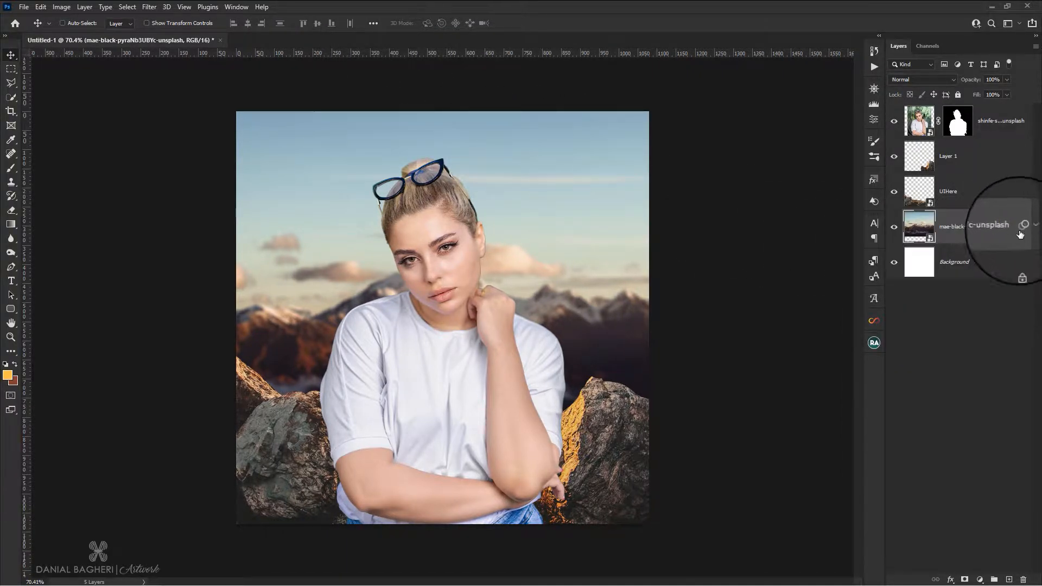
Step: Add a Hue/Saturation adjustment layer directly above the mountain landscape and raise its saturation slightly
left_click(978, 579)
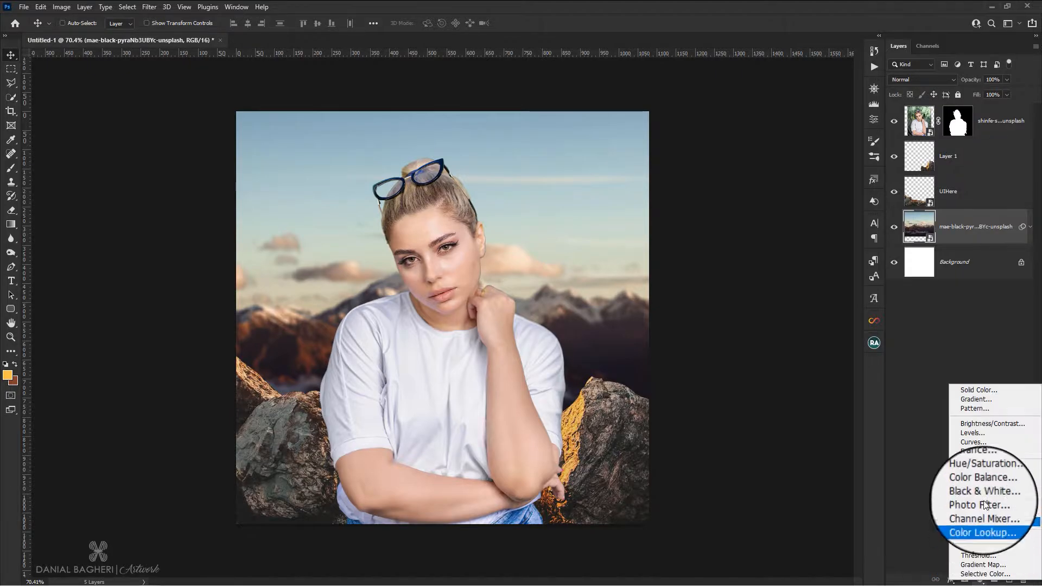
left_click(982, 475)
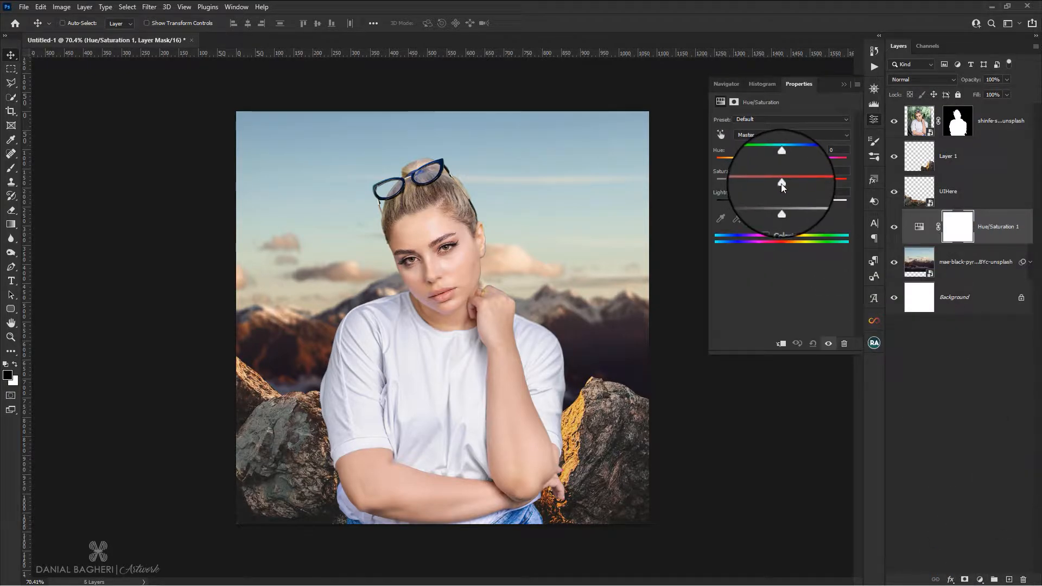
left_click_drag(780, 184, 790, 183)
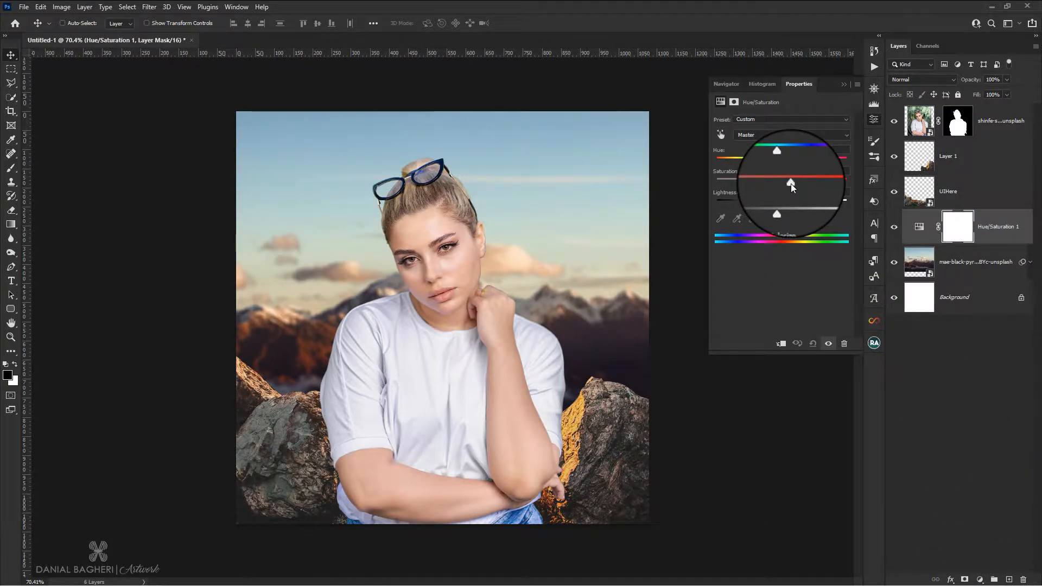
left_click(1012, 237)
Step: Add a Levels adjustment layer above the landscape's Hue/Saturation layer and fine-tune its midtones
left_click(979, 581)
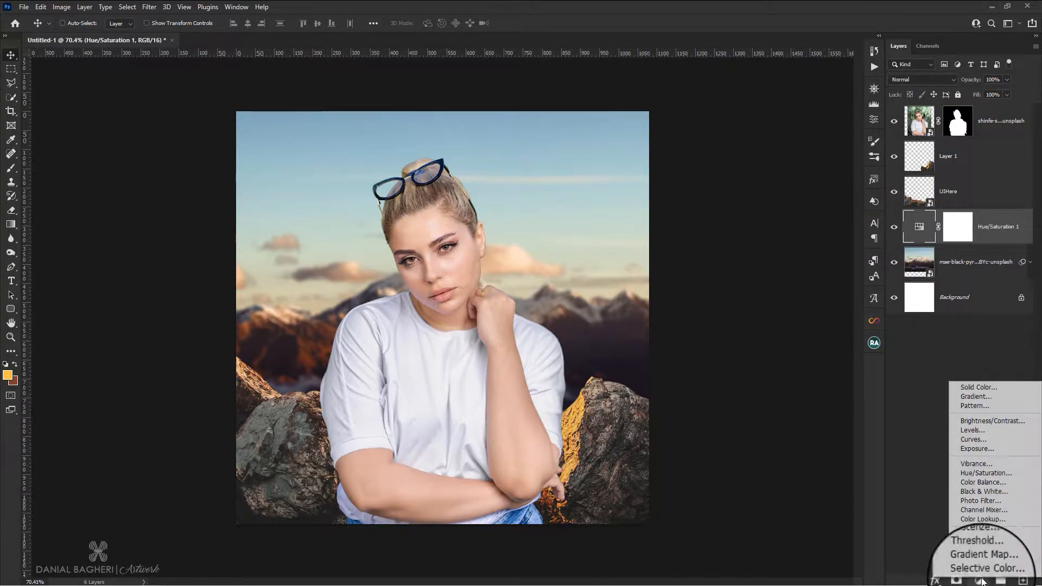
left_click(970, 431)
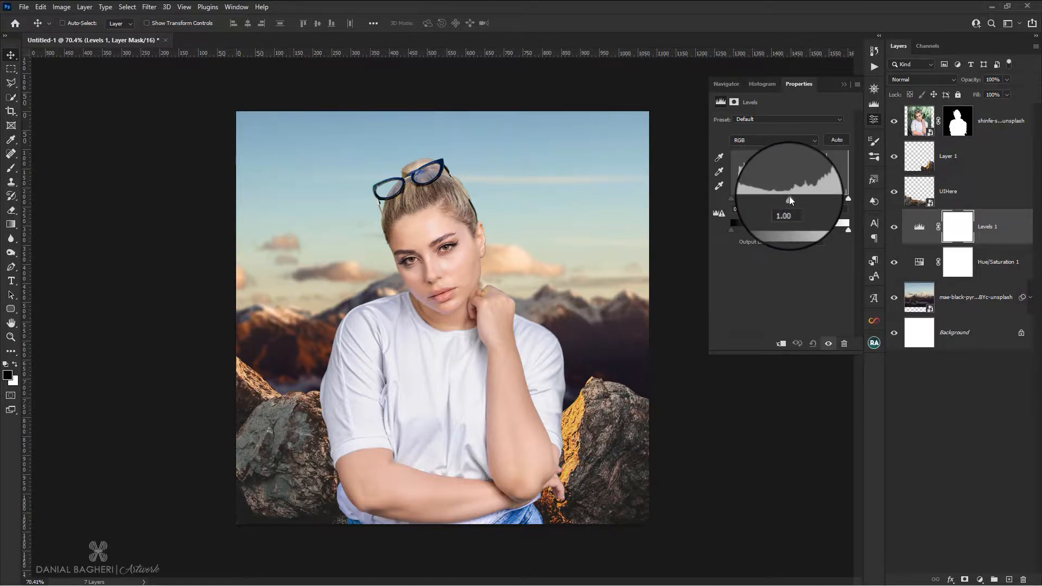
left_click_drag(790, 198, 789, 198)
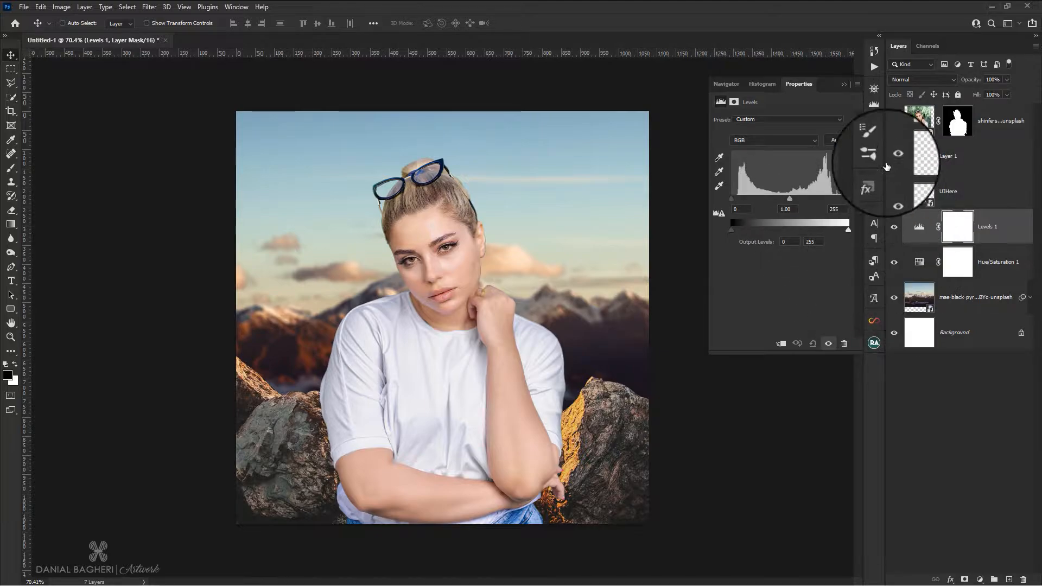
left_click(874, 119)
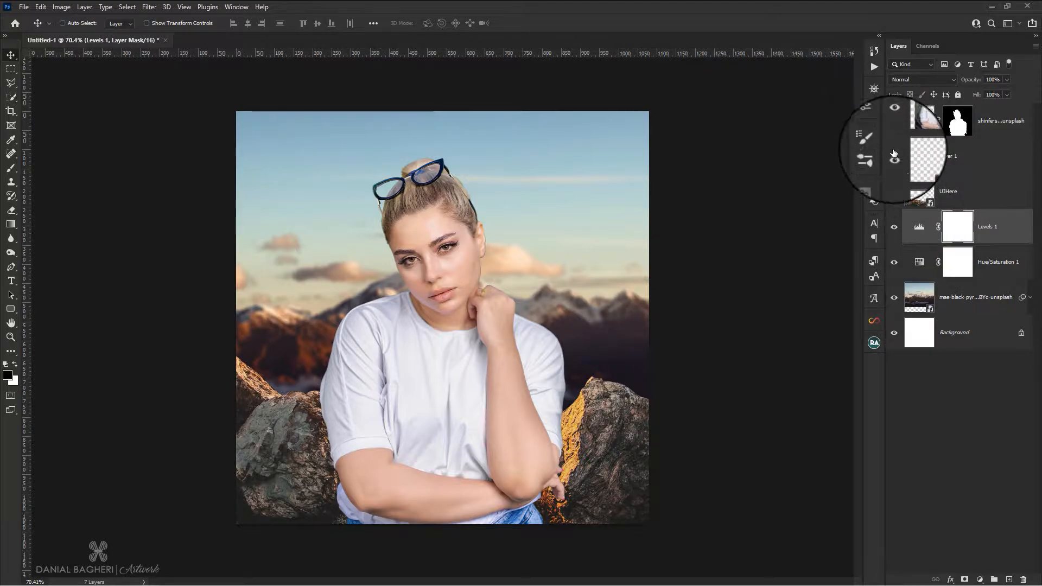
Step: Apply a 3 px Field Blur to the UIHere rocks layer
left_click(959, 200)
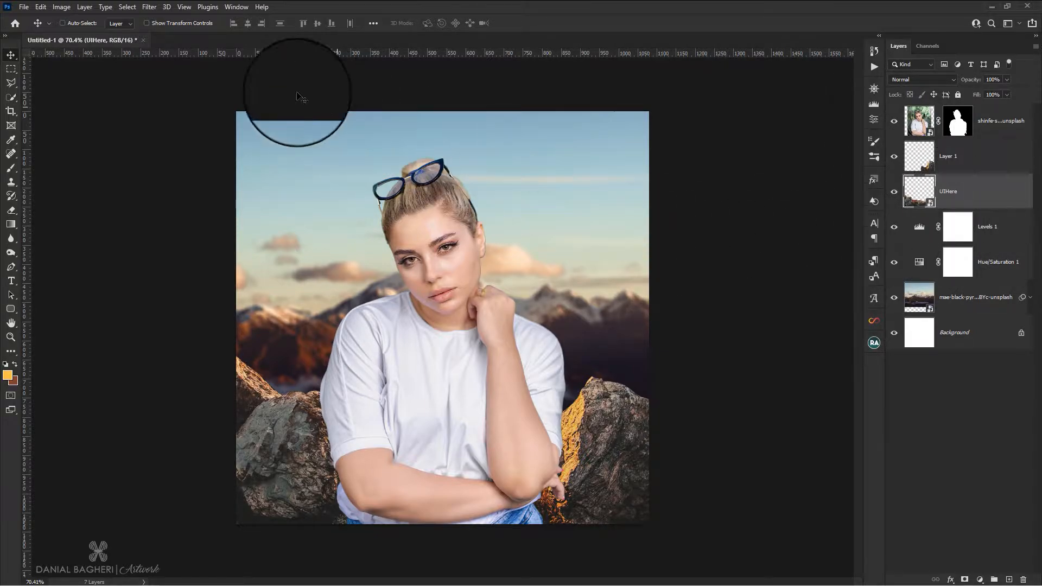
left_click(151, 8)
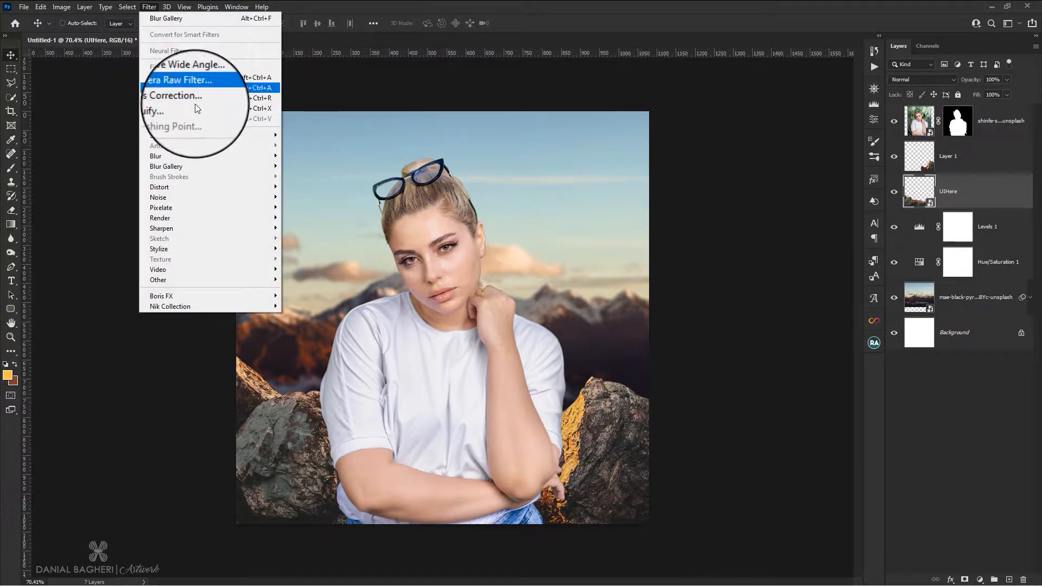
mouse_move(226, 167)
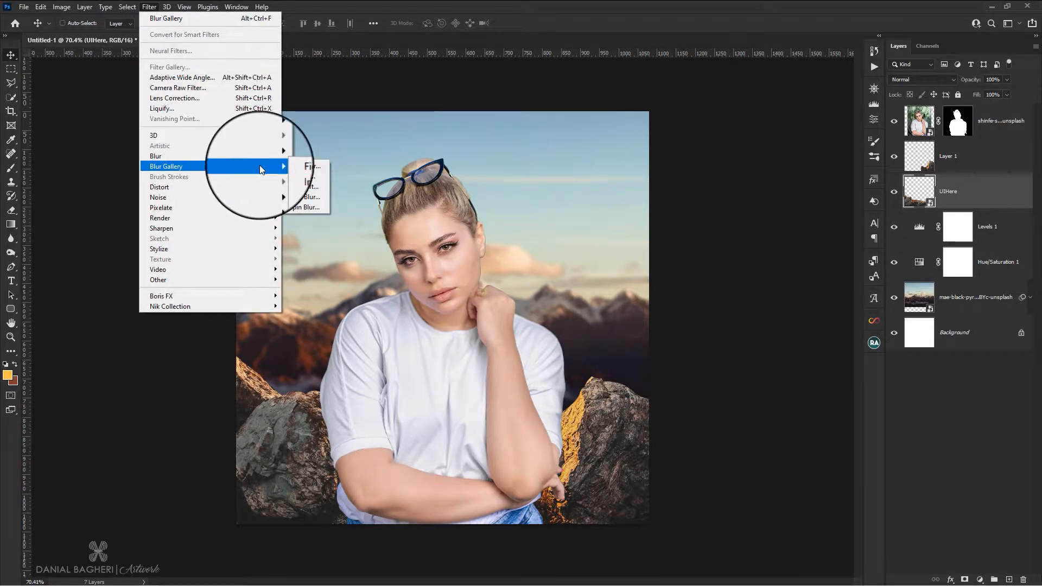
left_click(285, 165)
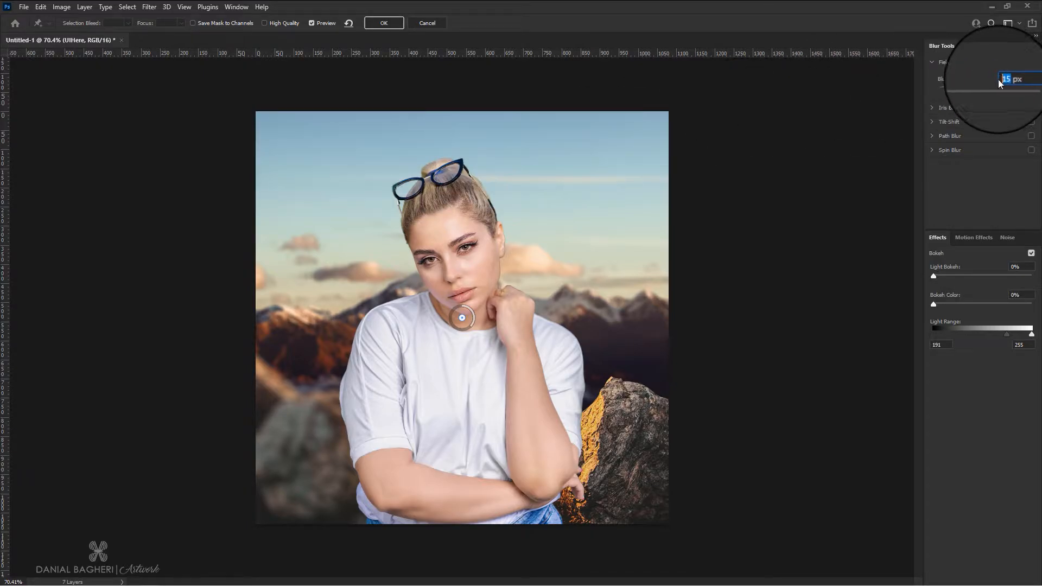
type("3")
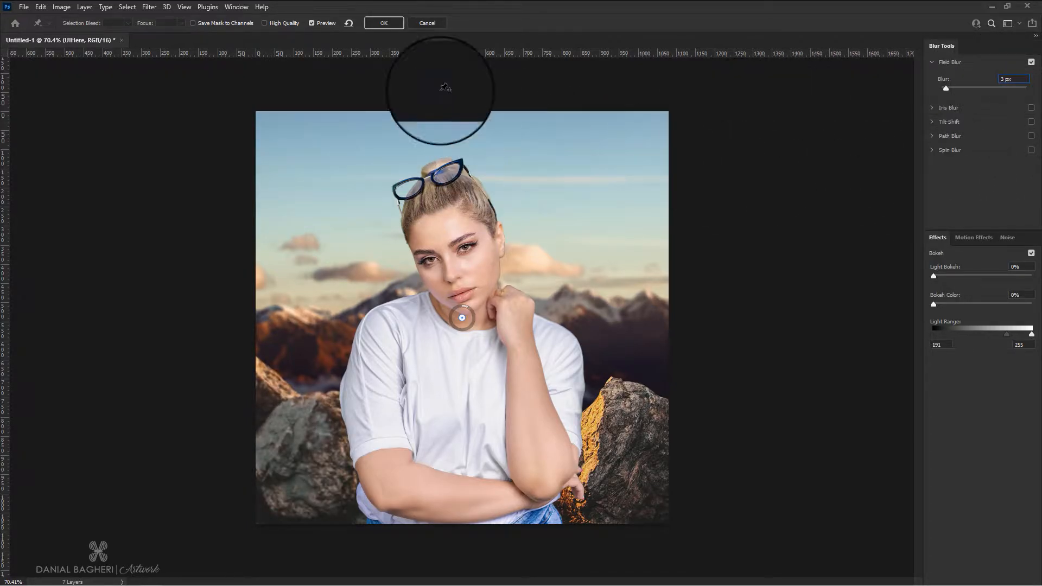
left_click(386, 23)
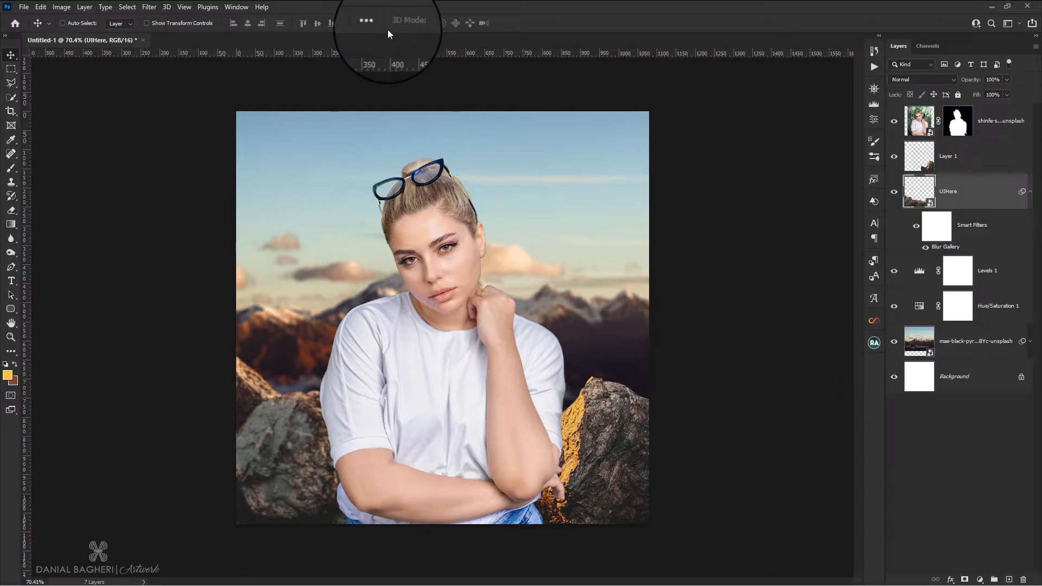
Step: Apply a 3 px Field Blur to the copied rock on Layer 1
left_click(946, 173)
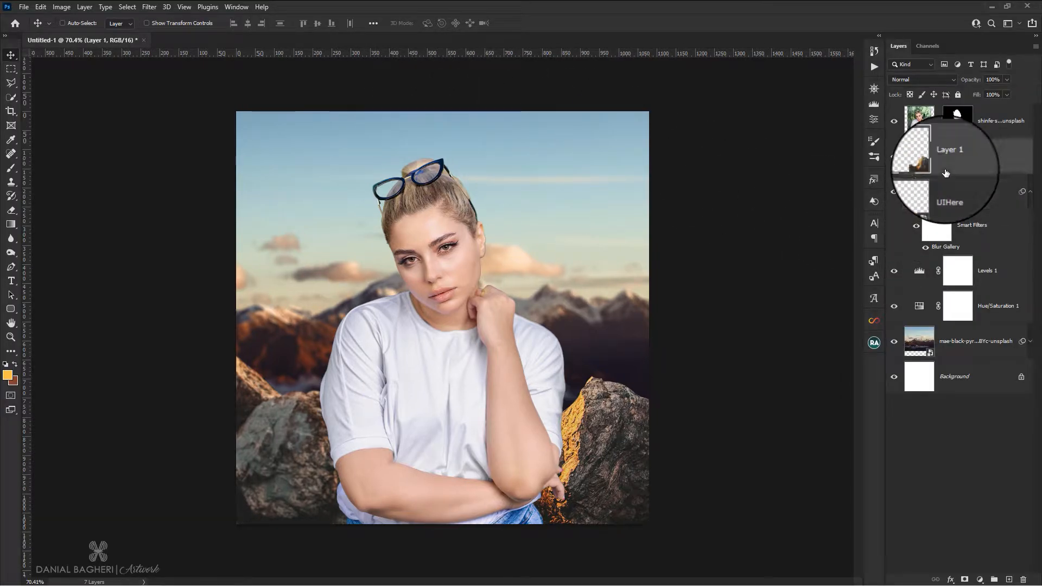
left_click(149, 6)
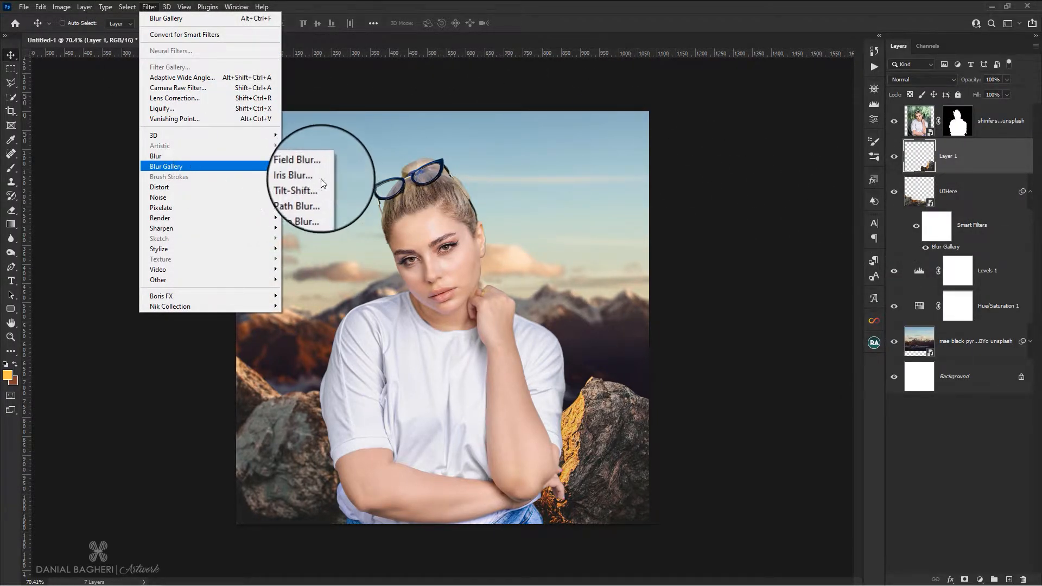
left_click(306, 166)
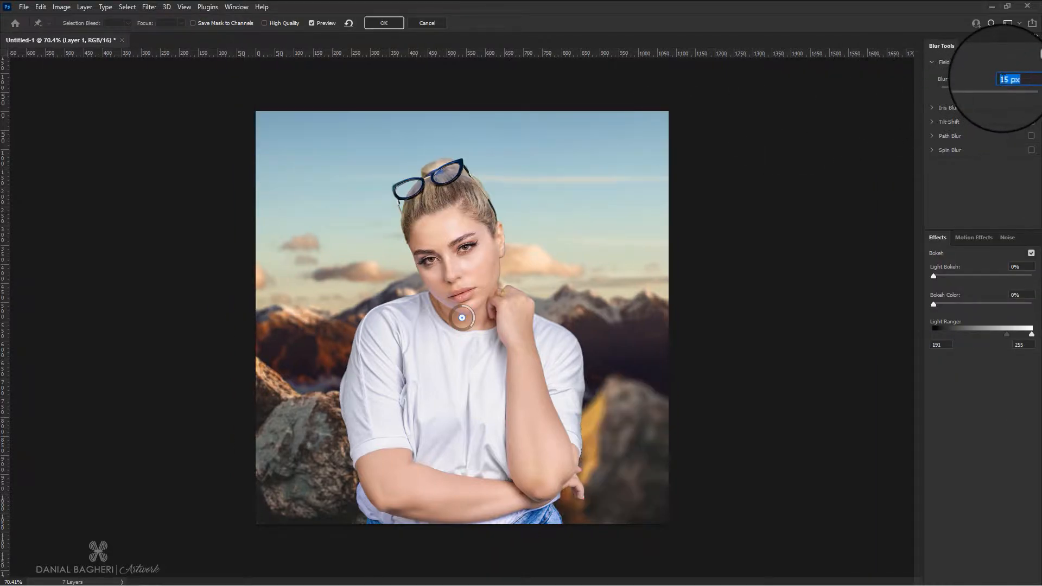
type("4")
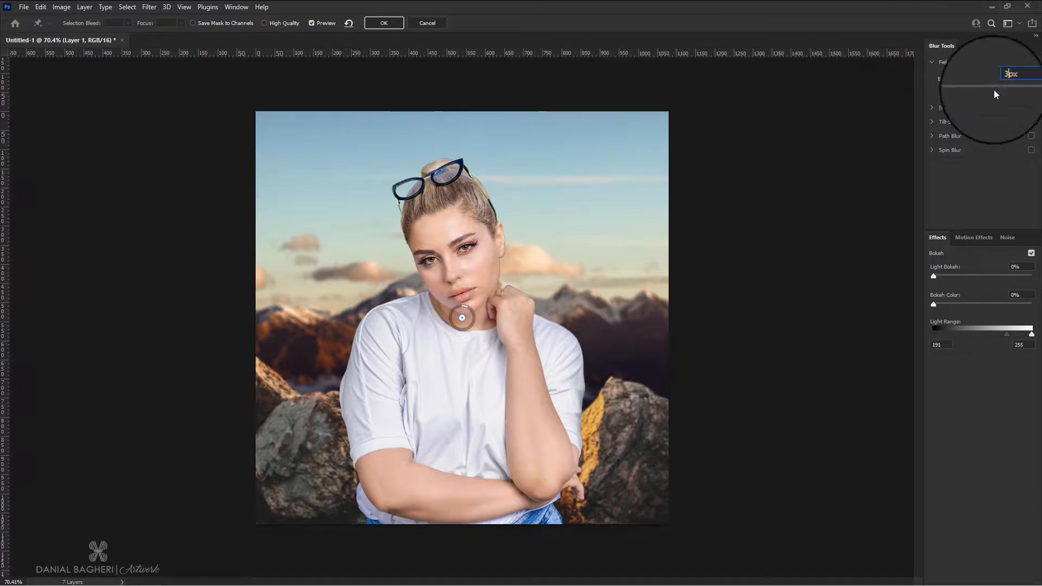
left_click(384, 23)
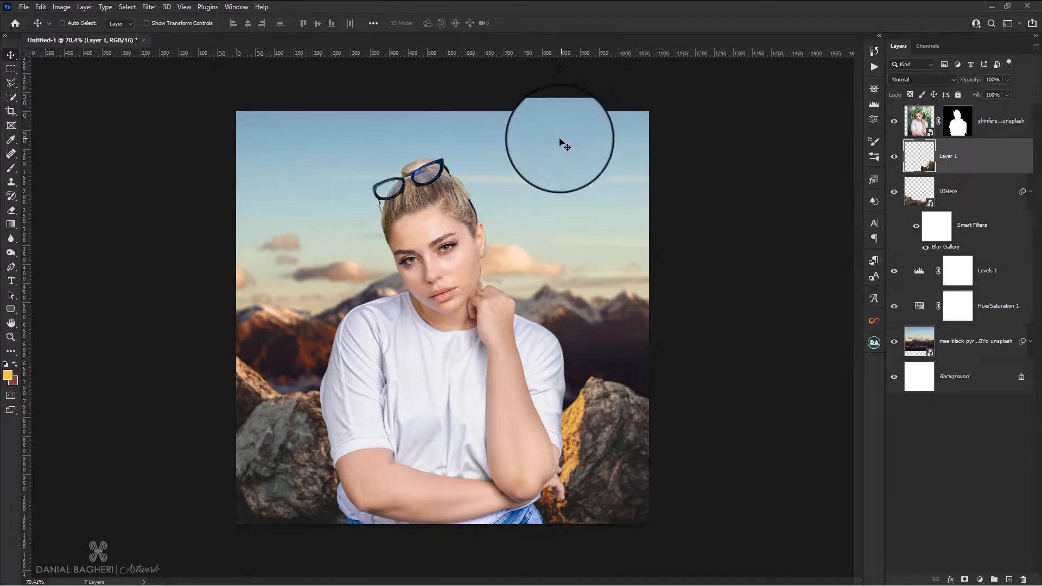
Step: Group Layer 1 with the UIHere layer and desaturate the rocks' yellow tones with a Hue/Saturation adjustment clipped to the group
left_click(970, 194, "shift")
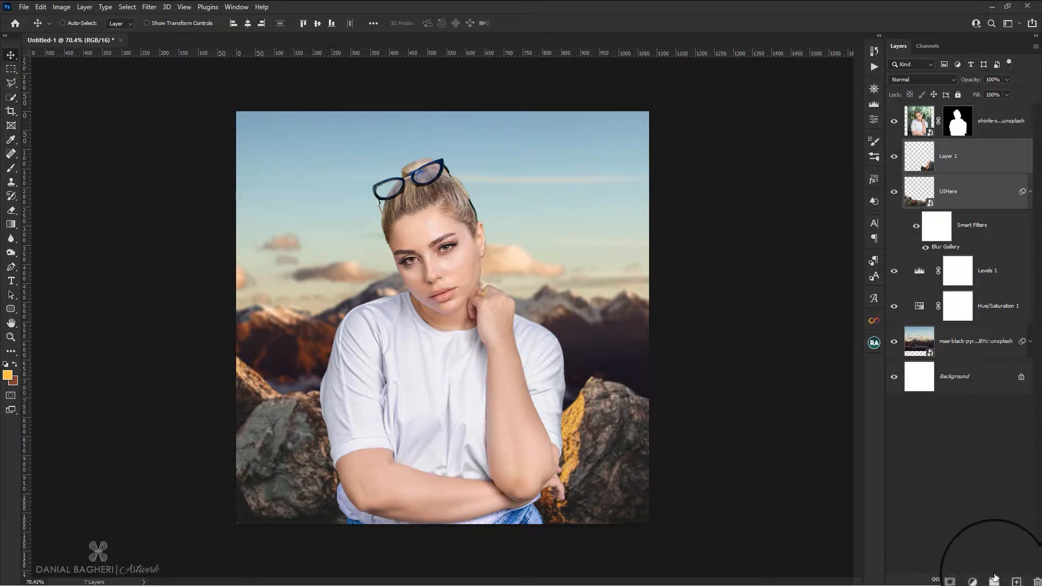
left_click(994, 580)
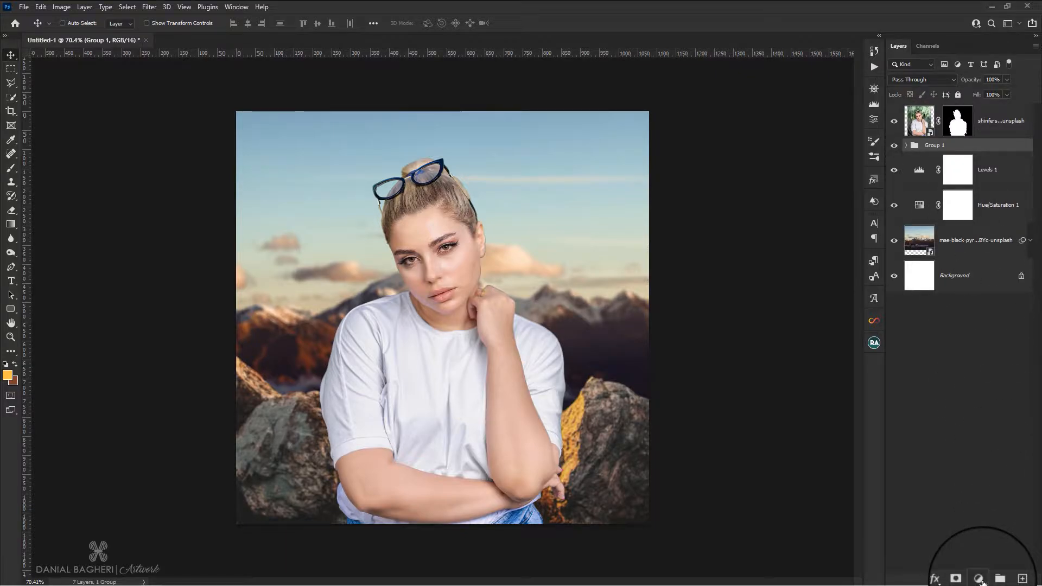
left_click(981, 580)
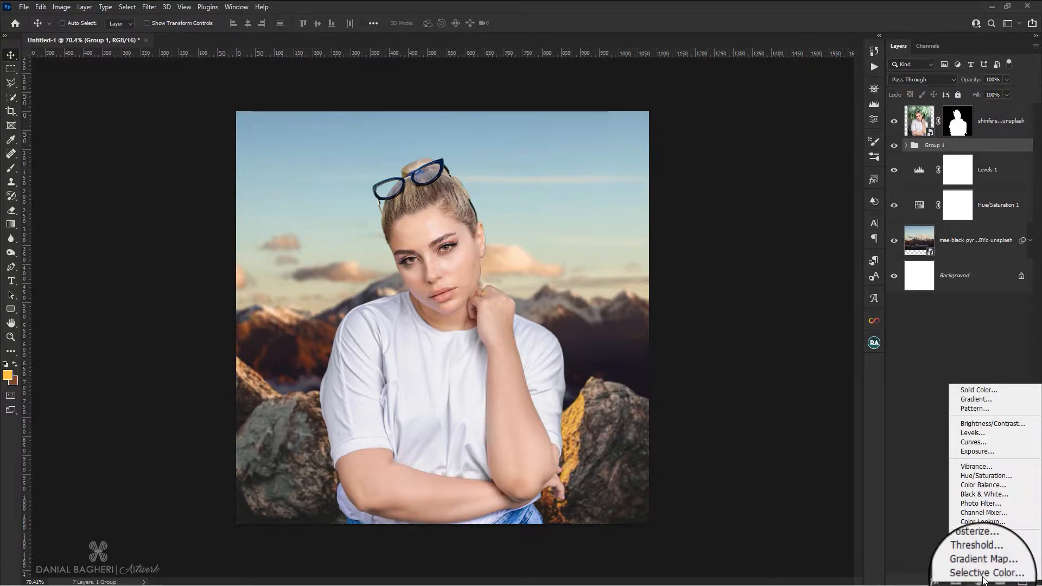
left_click(984, 477)
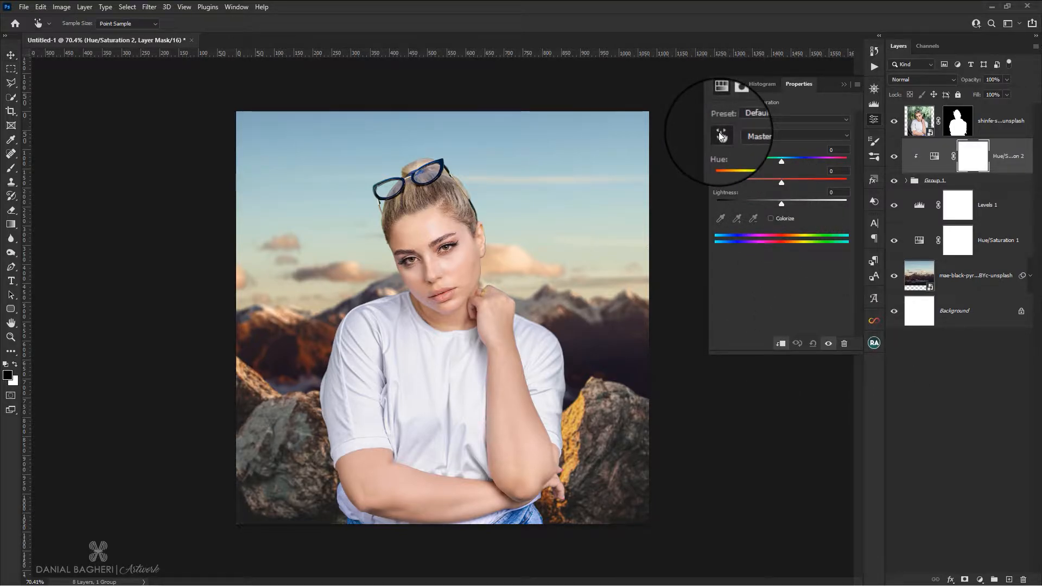
left_click_drag(577, 410, 520, 411)
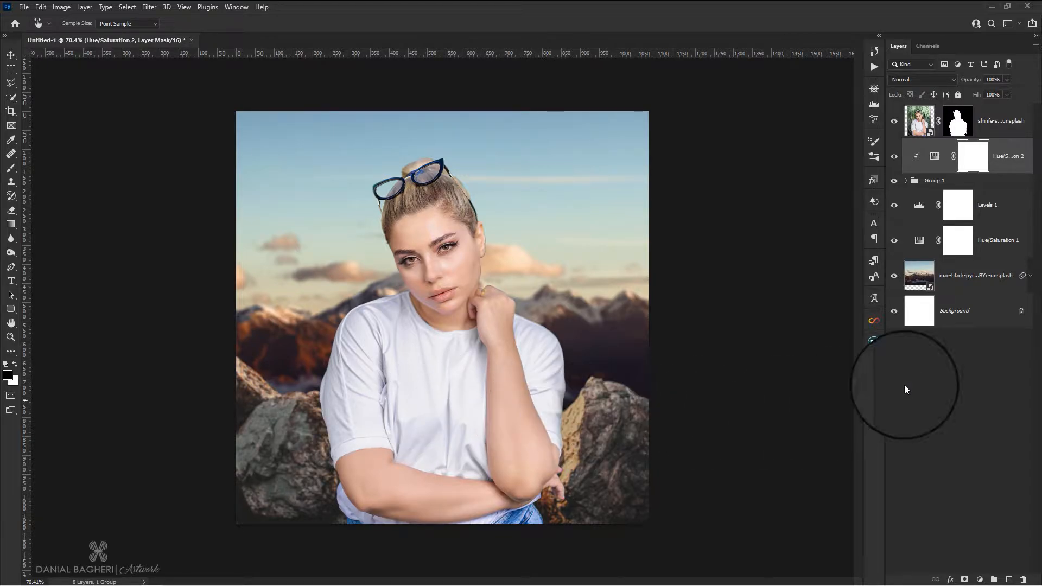
Step: Add a Levels adjustment layer clipped to Group 1 and set its shadow input level to 5
left_click(982, 185)
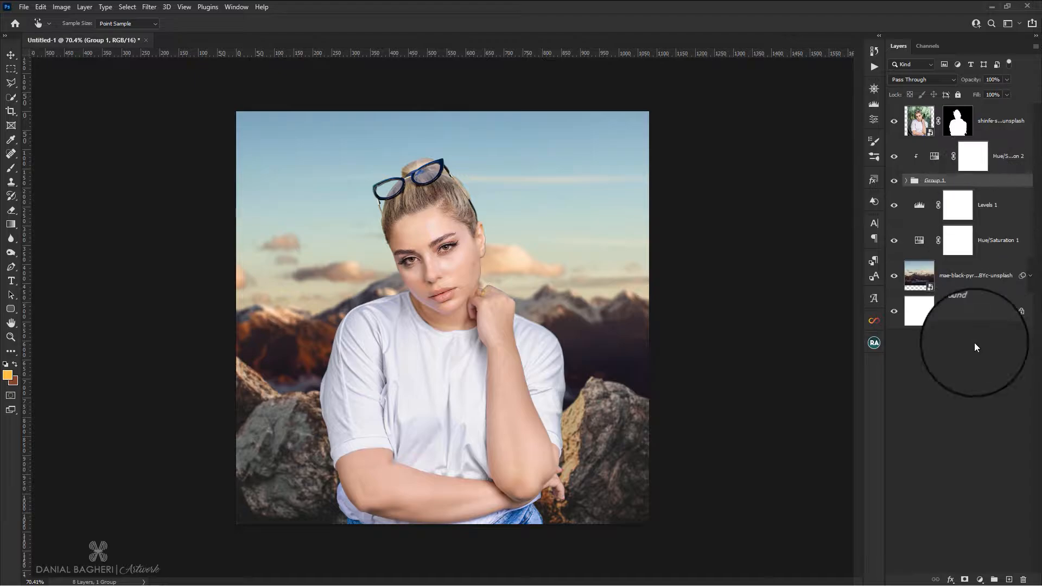
left_click(981, 580)
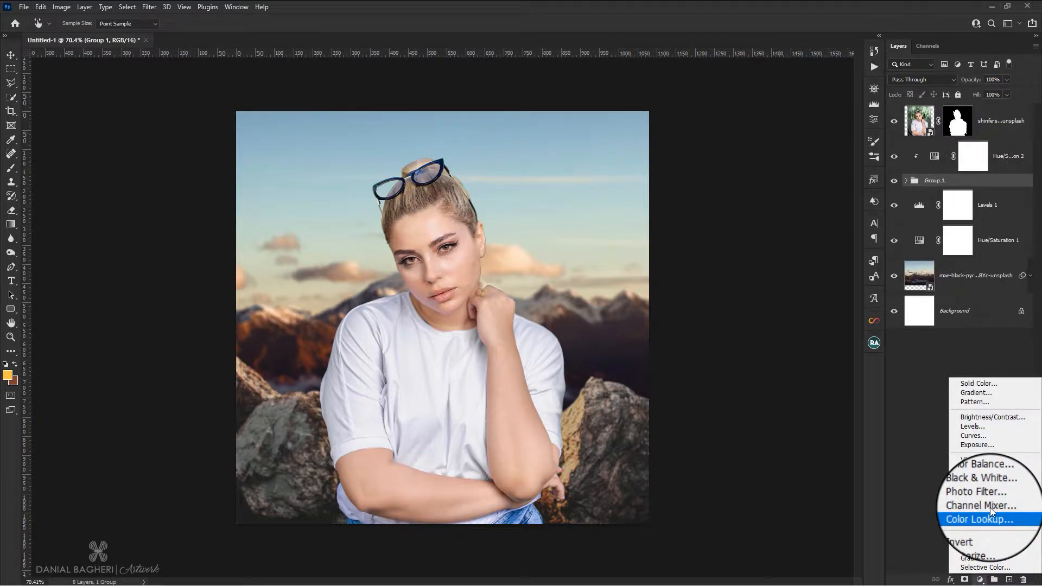
left_click(985, 428)
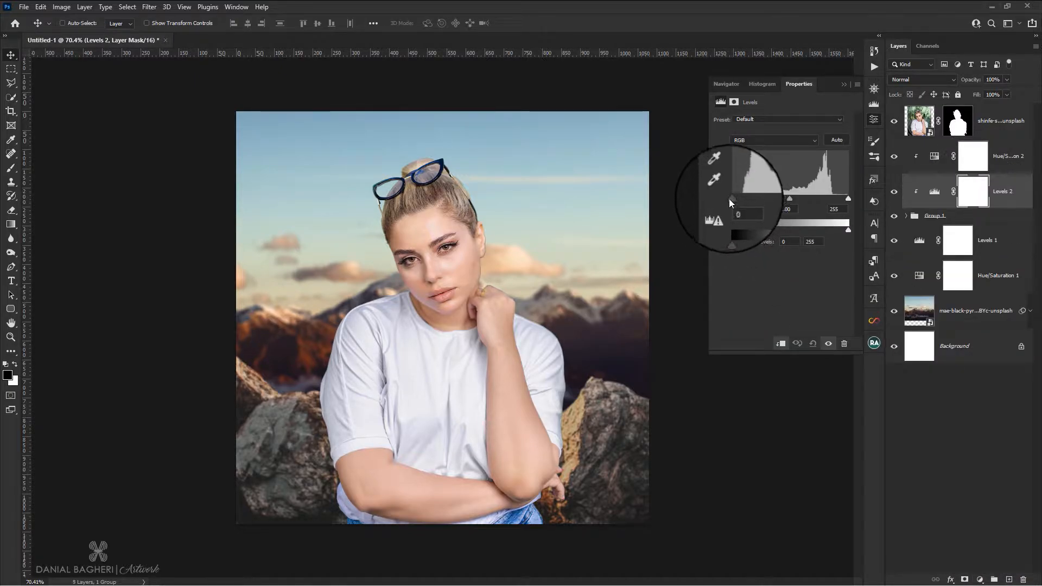
left_click_drag(728, 199, 734, 199)
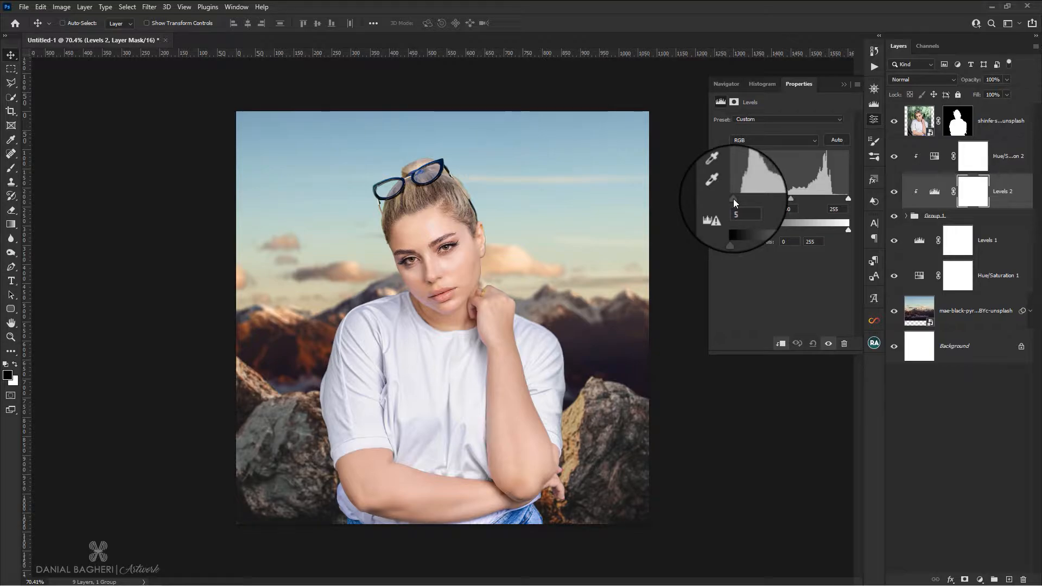
left_click(994, 157)
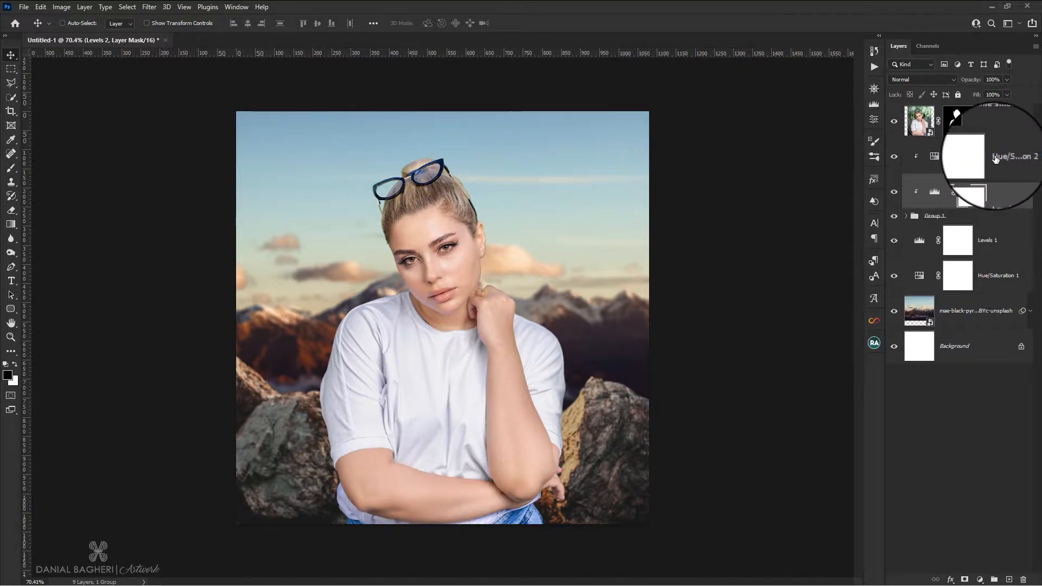
Step: Add a Hue/Saturation adjustment clipped to the woman's layer and set the Reds saturation to -26
left_click(999, 132)
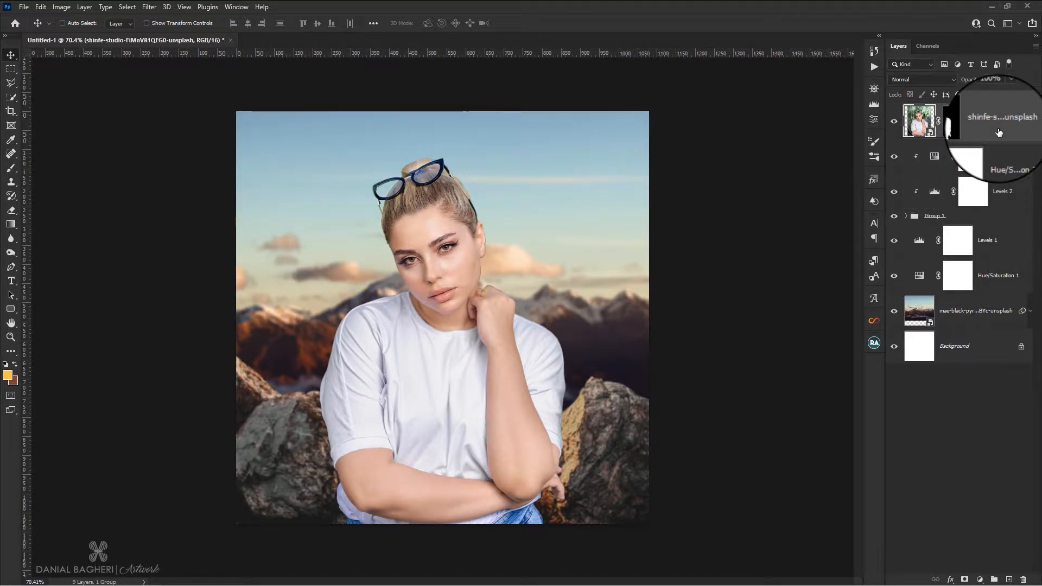
left_click(980, 580)
left_click(982, 472)
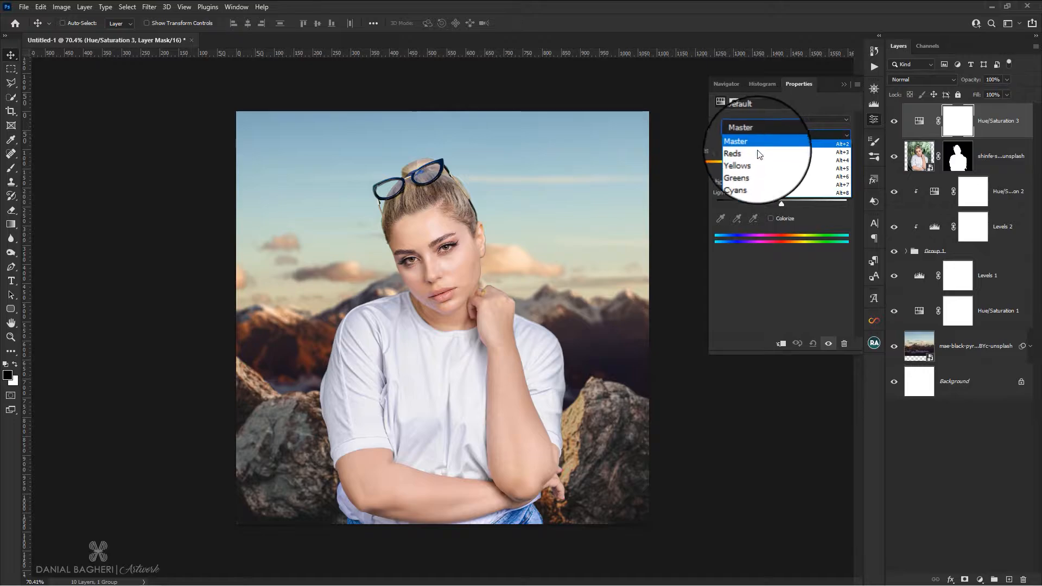
left_click(757, 152)
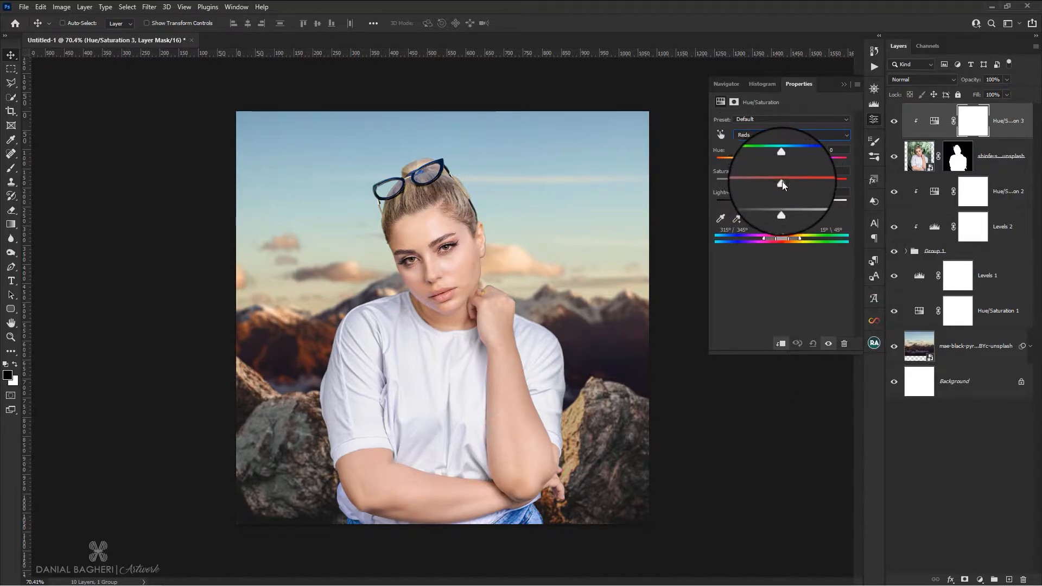
left_click_drag(781, 183, 765, 182)
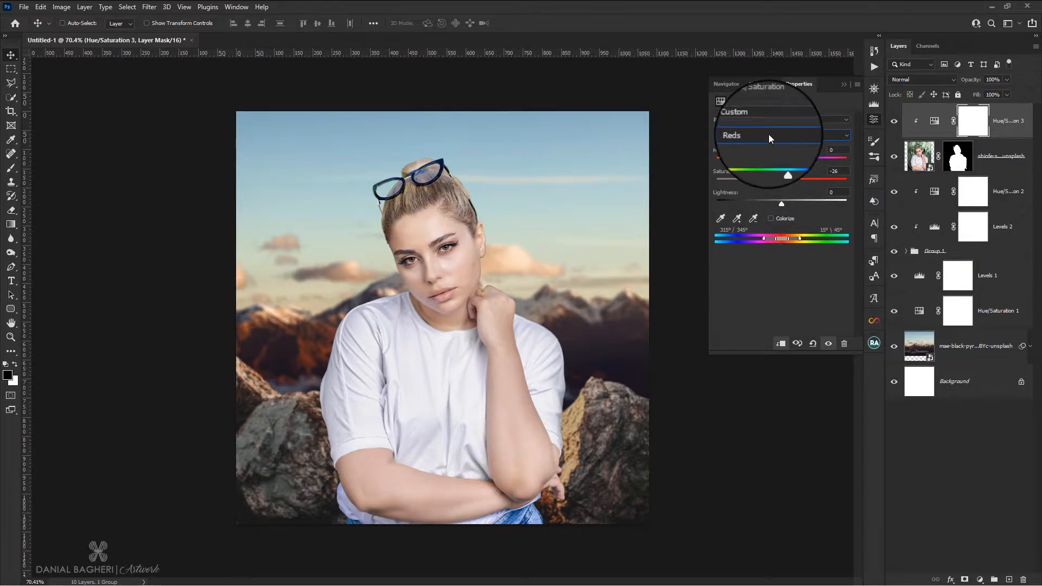
Step: Set the Yellows saturation to -62 in the woman's Hue/Saturation adjustment
left_click(769, 135)
left_click(748, 161)
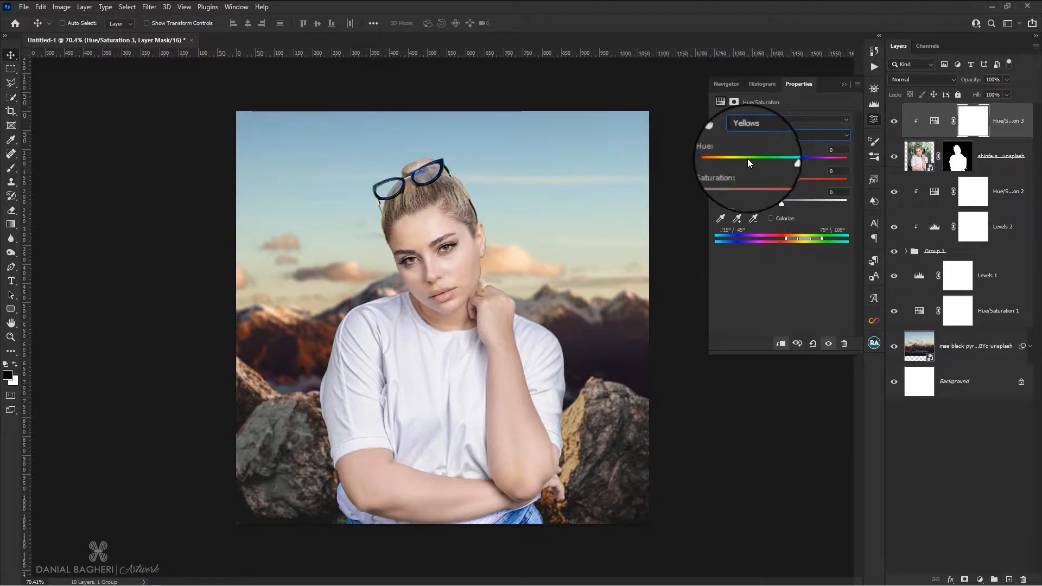
left_click_drag(782, 183, 741, 183)
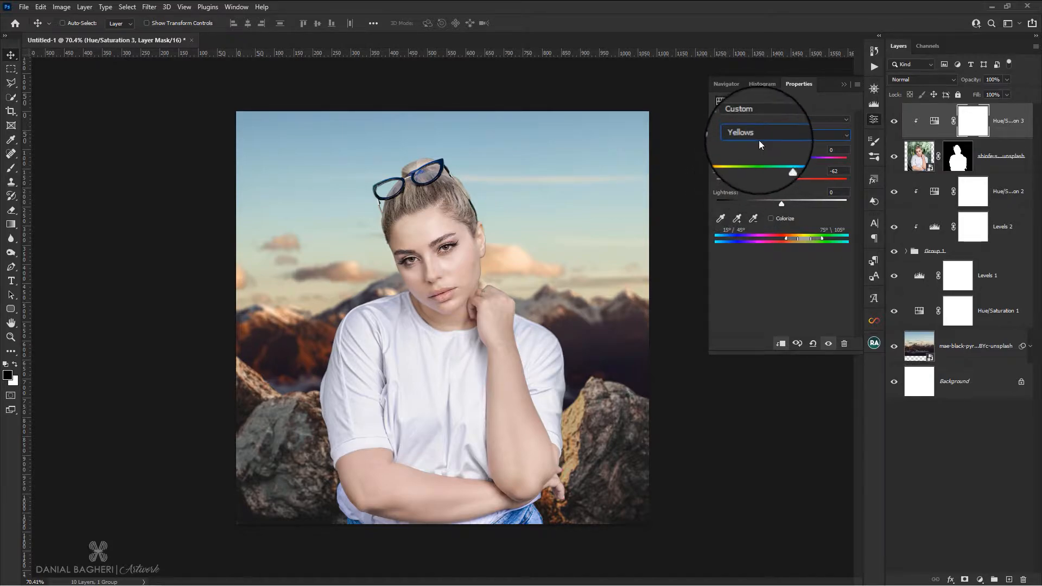
Step: Fully desaturate the Greens (-100) and Cyans in the woman's Hue/Saturation adjustment
left_click(759, 141)
left_click(756, 171)
left_click_drag(780, 181, 645, 191)
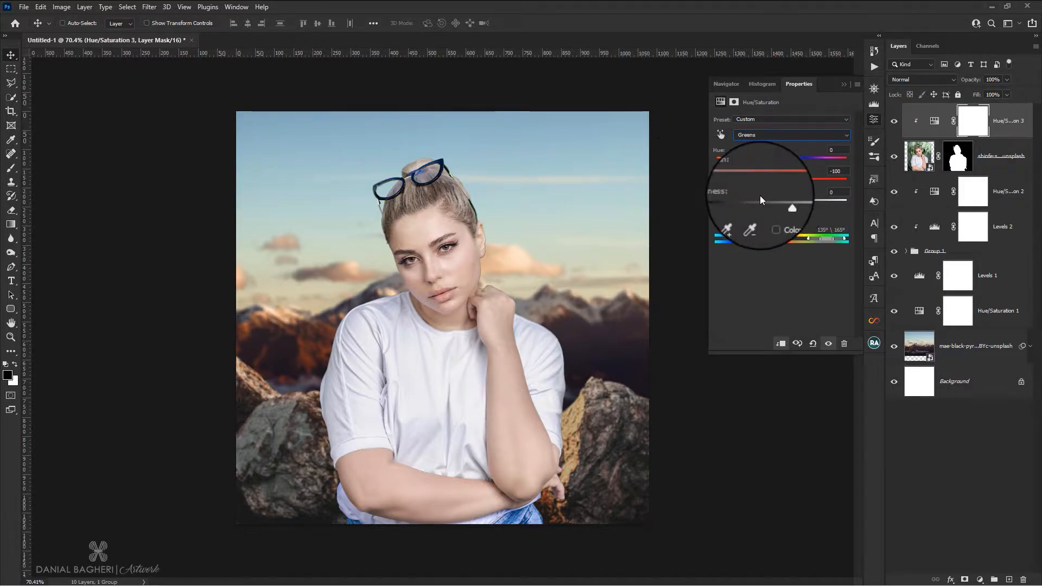
left_click(768, 137)
left_click(763, 175)
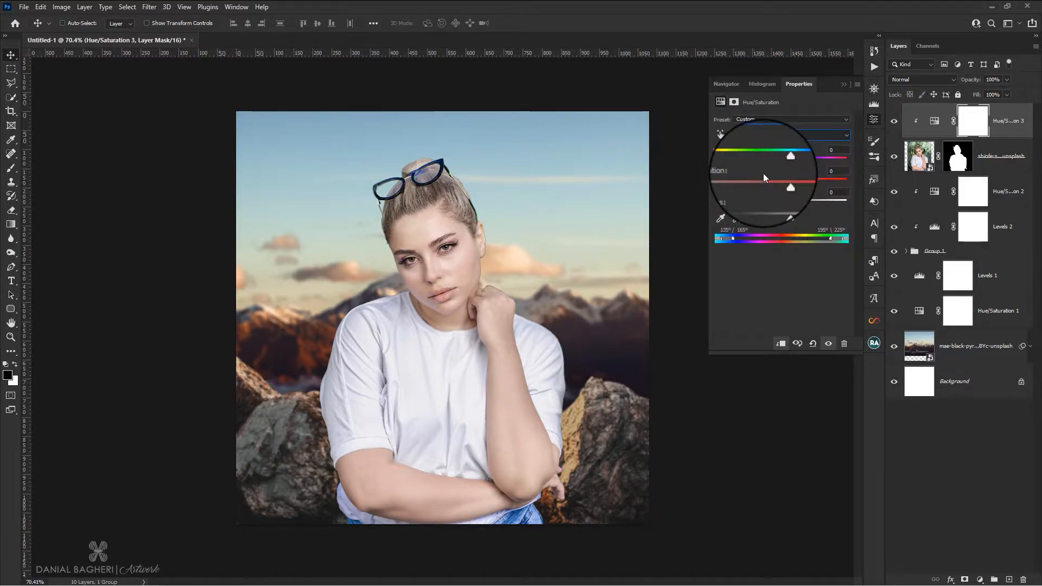
left_click_drag(780, 182, 643, 193)
Step: Set the Blues and Magentas saturation to -100 in the woman's Hue/Saturation adjustment
left_click(759, 136)
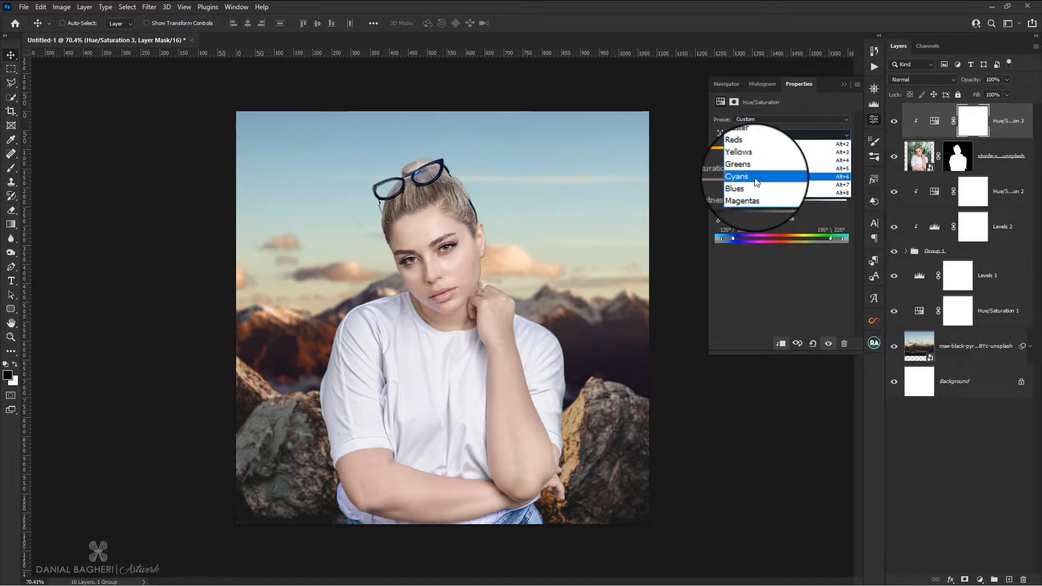
left_click(752, 187)
left_click_drag(781, 185, 694, 186)
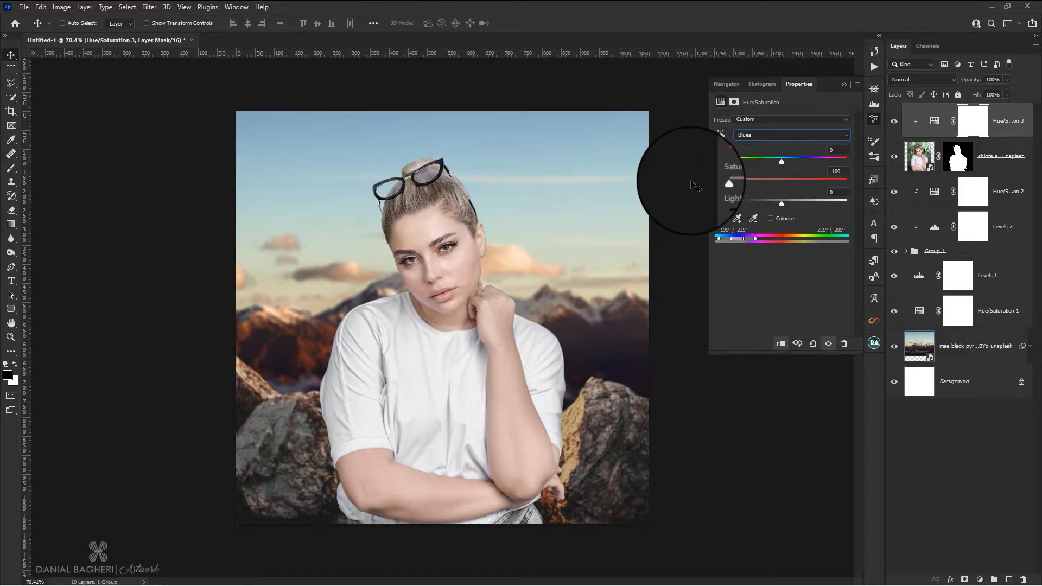
left_click(755, 136)
left_click(755, 190)
left_click_drag(780, 183, 651, 186)
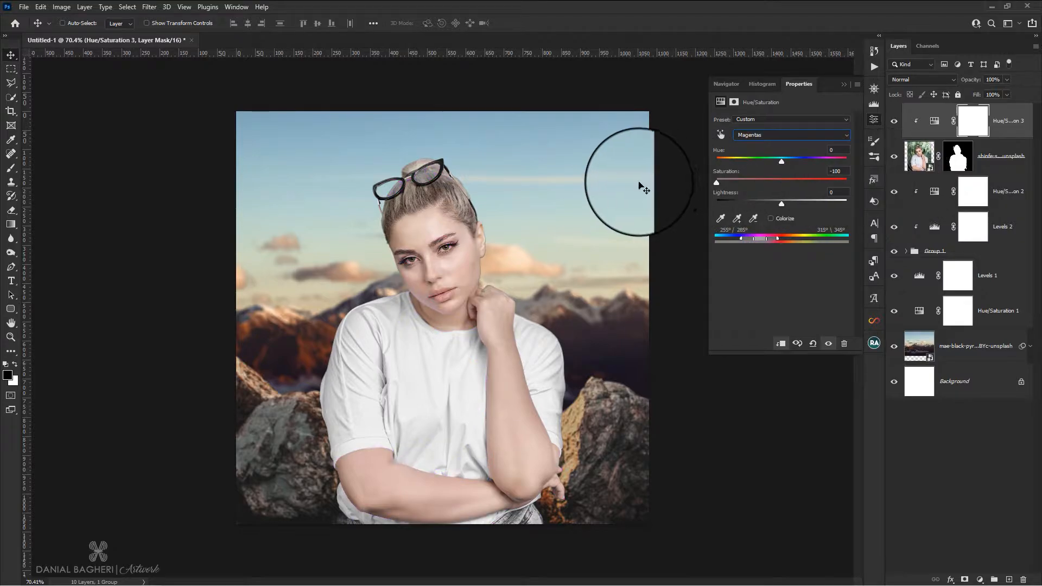
left_click(874, 123)
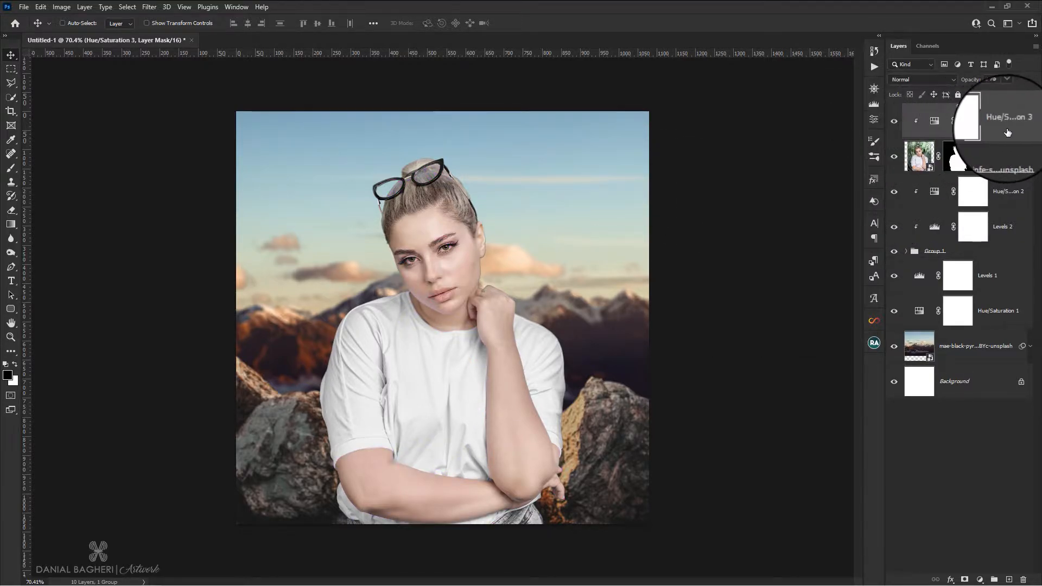
Step: Add a clipped layer directly above the woman, filled with 50% Gray at 100% opacity and blended in Overlay mode
left_click(991, 163)
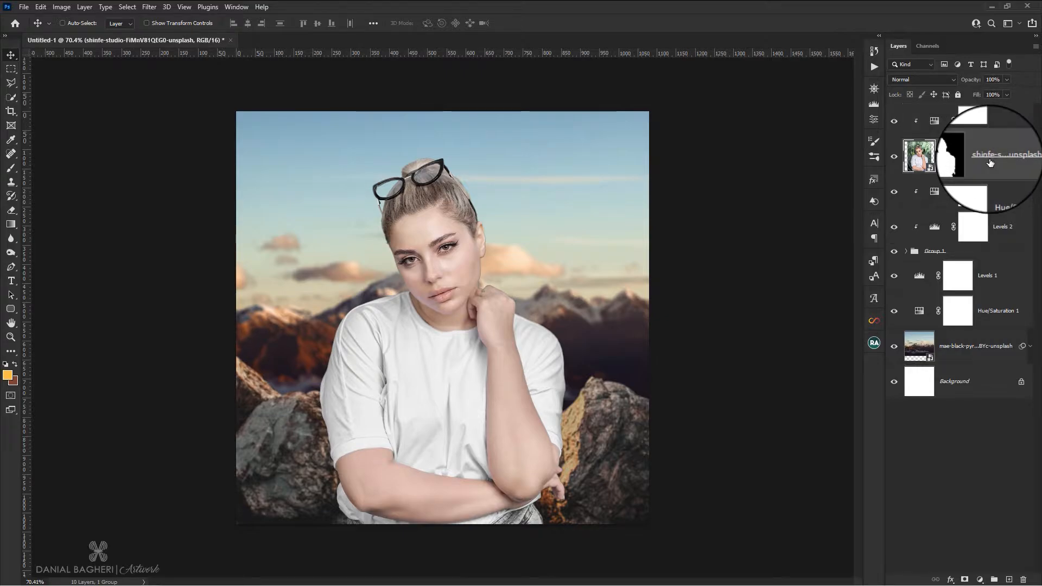
left_click(1010, 580)
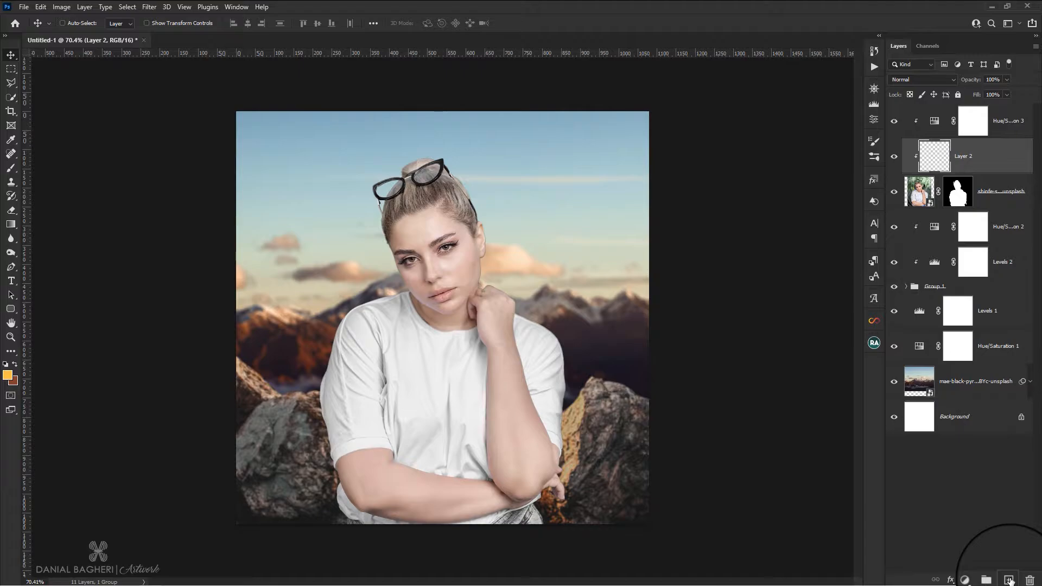
left_click(48, 8)
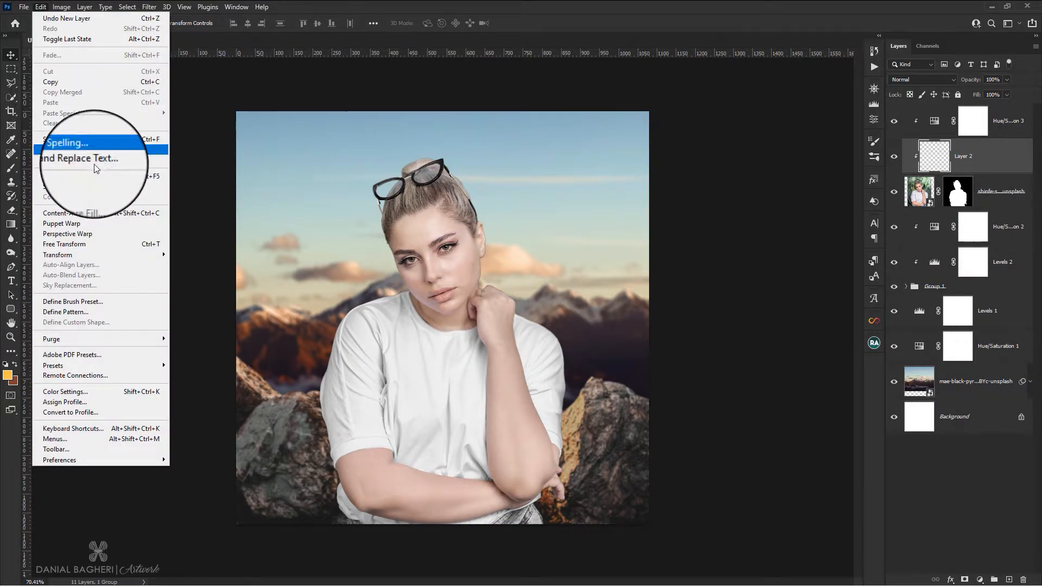
left_click(54, 178)
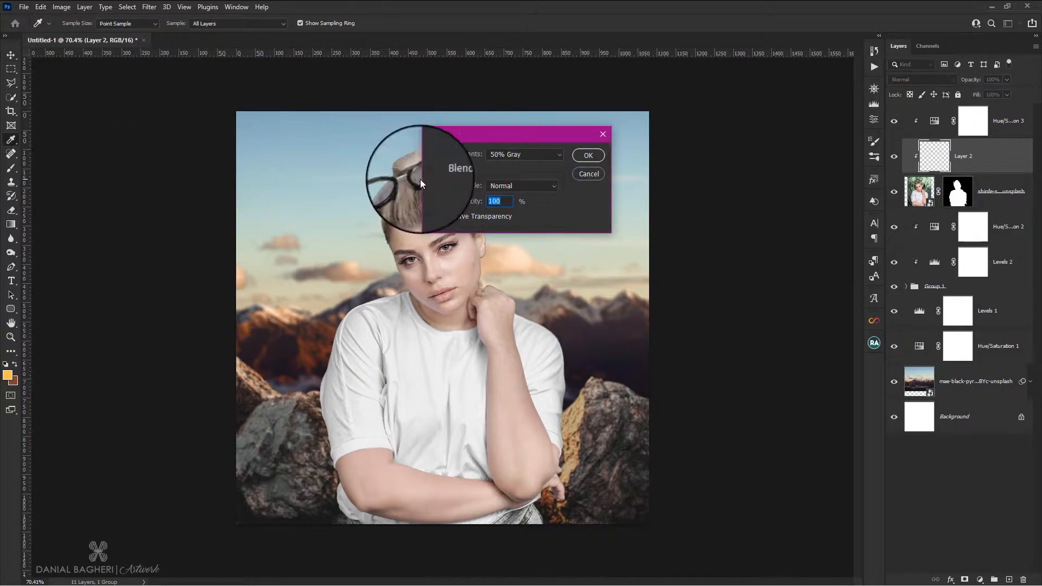
left_click(539, 156)
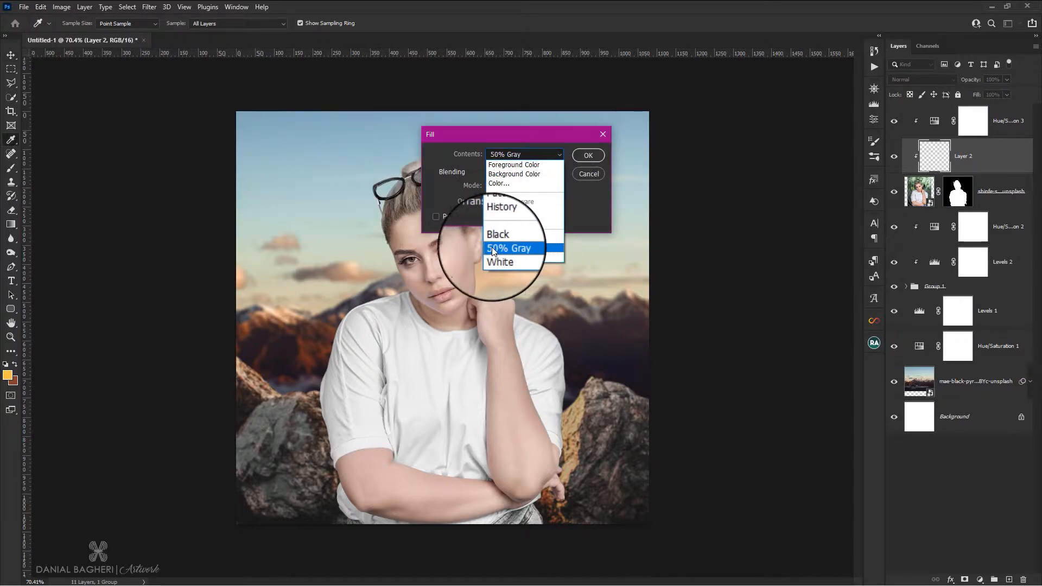
left_click(524, 249)
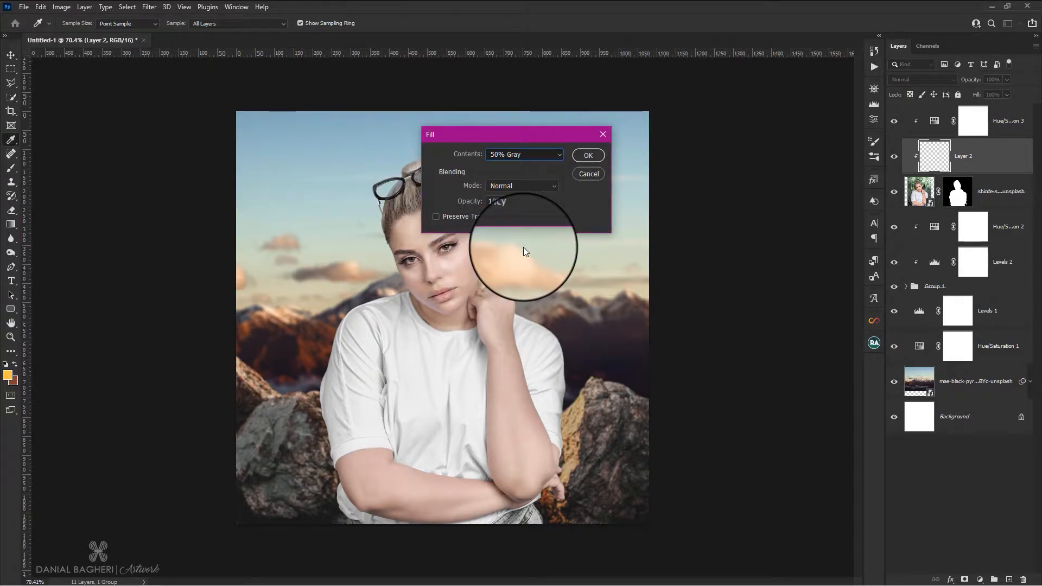
left_click(500, 200)
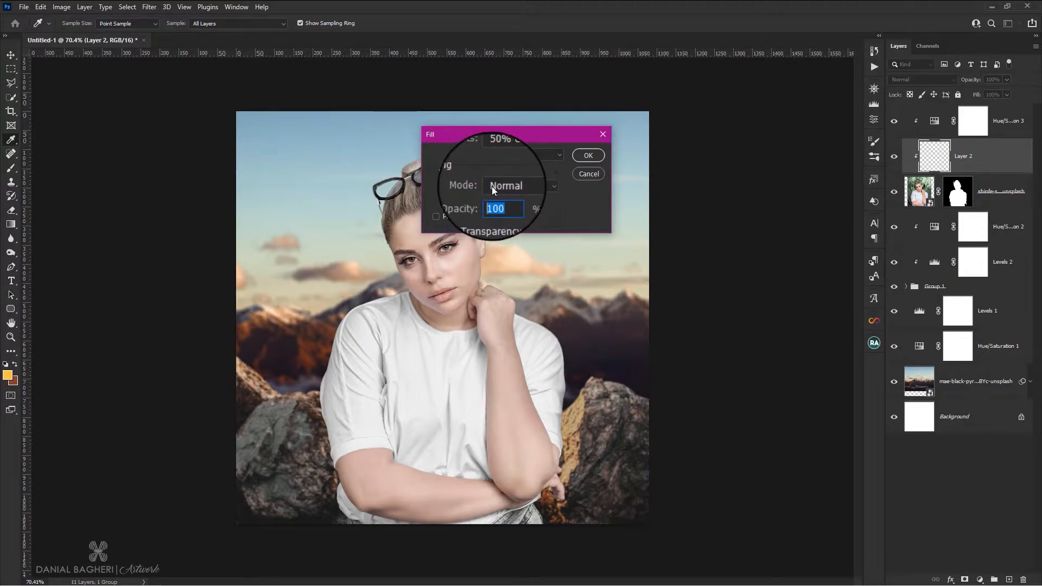
left_click(590, 156)
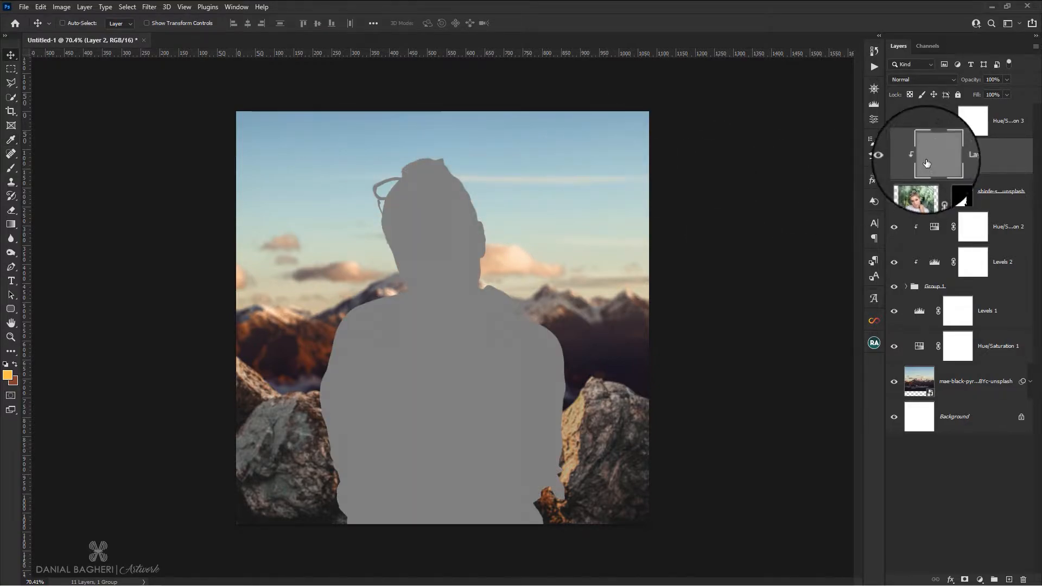
left_click(939, 81)
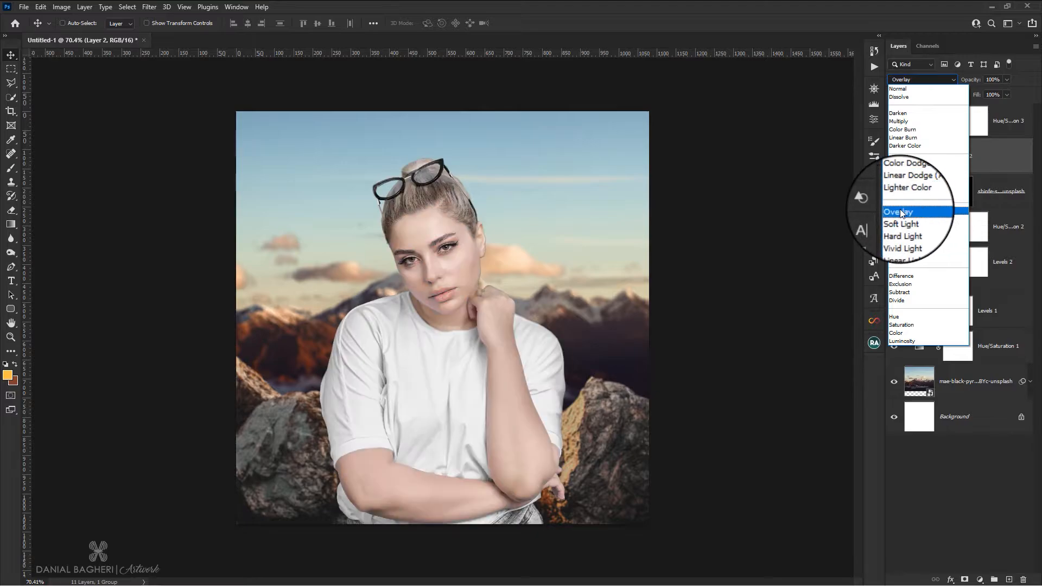
left_click(901, 148)
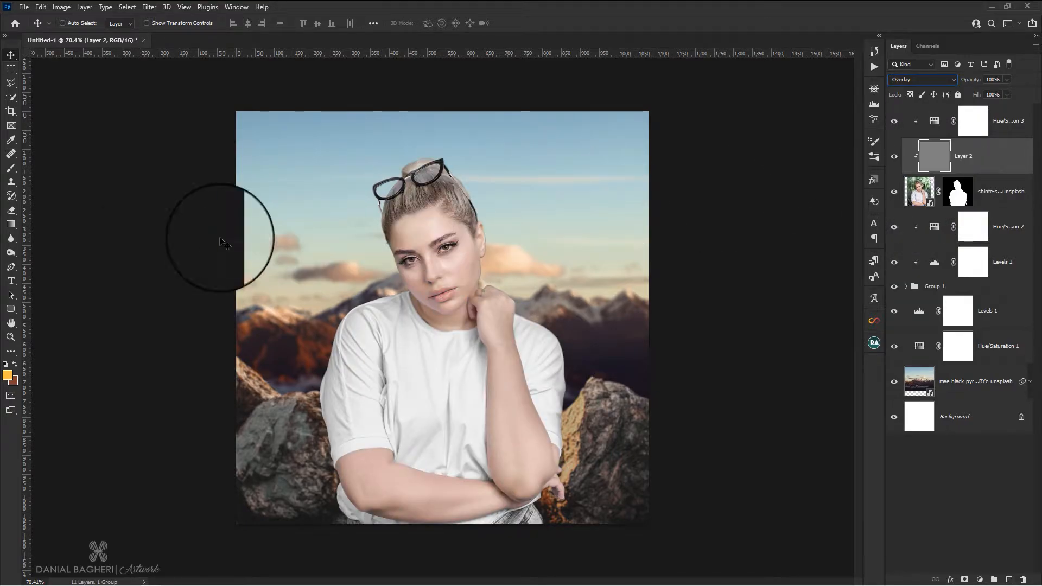
Step: Darken the woman's face and arms on the gray Overlay layer with the Burn tool, using a 202 px brush, Midtones range and 49% exposure
left_click(14, 253)
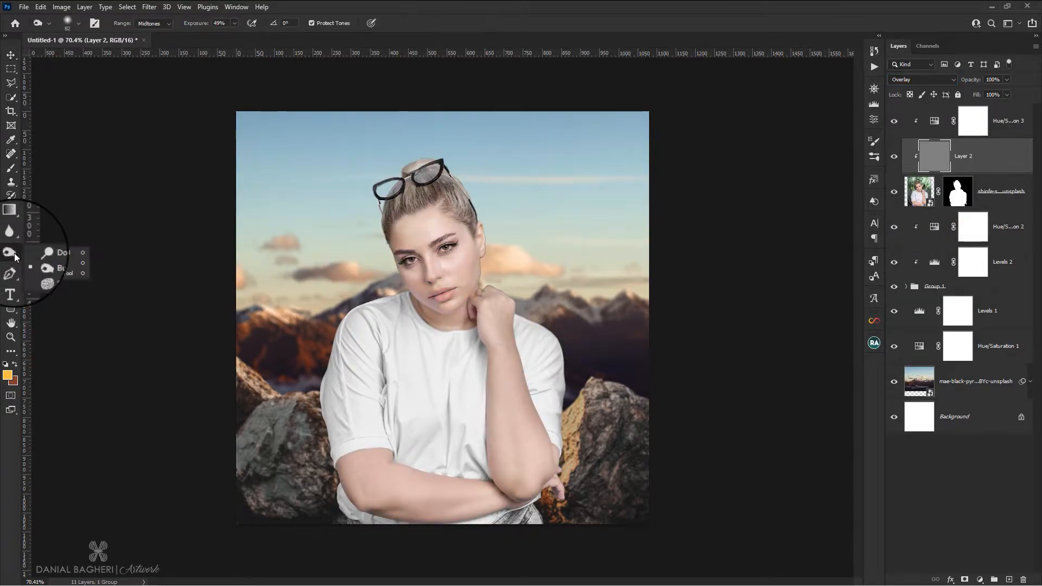
left_click(50, 265)
scroll(473, 230, "up", 2)
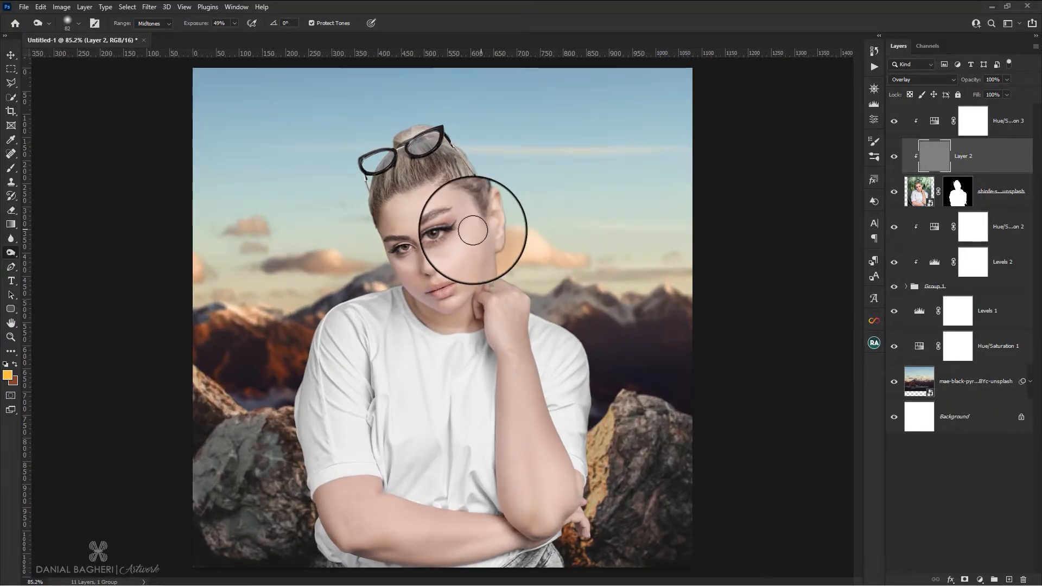
left_click_drag(456, 257, 483, 258, "alt")
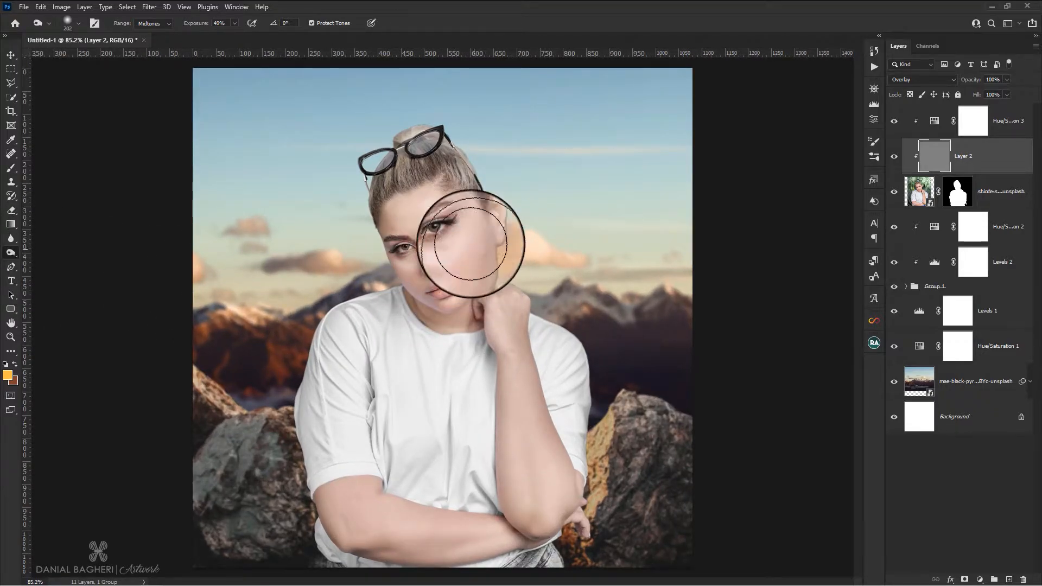
mouse_move(435, 219)
left_mouse_down()
mouse_move(457, 239)
mouse_move(458, 269)
mouse_move(421, 254)
mouse_move(411, 219)
mouse_move(434, 271)
mouse_move(467, 293)
mouse_move(440, 214)
mouse_move(471, 309)
mouse_move(458, 341)
mouse_move(450, 165)
mouse_move(507, 207)
mouse_move(414, 160)
mouse_move(379, 231)
mouse_move(355, 347)
mouse_move(388, 335)
mouse_move(379, 374)
mouse_move(409, 425)
mouse_move(384, 334)
mouse_move(433, 473)
mouse_move(389, 349)
mouse_move(439, 454)
mouse_move(437, 356)
mouse_move(506, 451)
mouse_move(484, 301)
mouse_move(531, 413)
mouse_move(532, 448)
mouse_move(506, 307)
mouse_move(526, 489)
mouse_move(519, 513)
mouse_move(537, 457)
mouse_move(522, 499)
mouse_move(535, 495)
mouse_move(501, 311)
mouse_move(501, 398)
mouse_move(532, 494)
mouse_move(585, 520)
mouse_move(559, 457)
mouse_move(493, 537)
mouse_move(366, 520)
mouse_move(333, 495)
mouse_move(351, 513)
mouse_move(494, 535)
mouse_move(423, 513)
mouse_move(413, 521)
mouse_move(582, 577)
mouse_move(510, 585)
mouse_move(330, 553)
mouse_move(335, 383)
mouse_move(354, 465)
mouse_move(355, 341)
mouse_move(392, 402)
mouse_move(376, 347)
mouse_move(435, 349)
mouse_move(454, 379)
mouse_move(467, 363)
mouse_move(438, 486)
mouse_move(405, 381)
mouse_move(578, 383)
mouse_move(556, 330)
mouse_move(591, 478)
mouse_move(612, 396)
mouse_move(505, 298)
mouse_move(372, 302)
mouse_move(454, 415)
mouse_move(361, 318)
mouse_move(382, 423)
left_mouse_up()
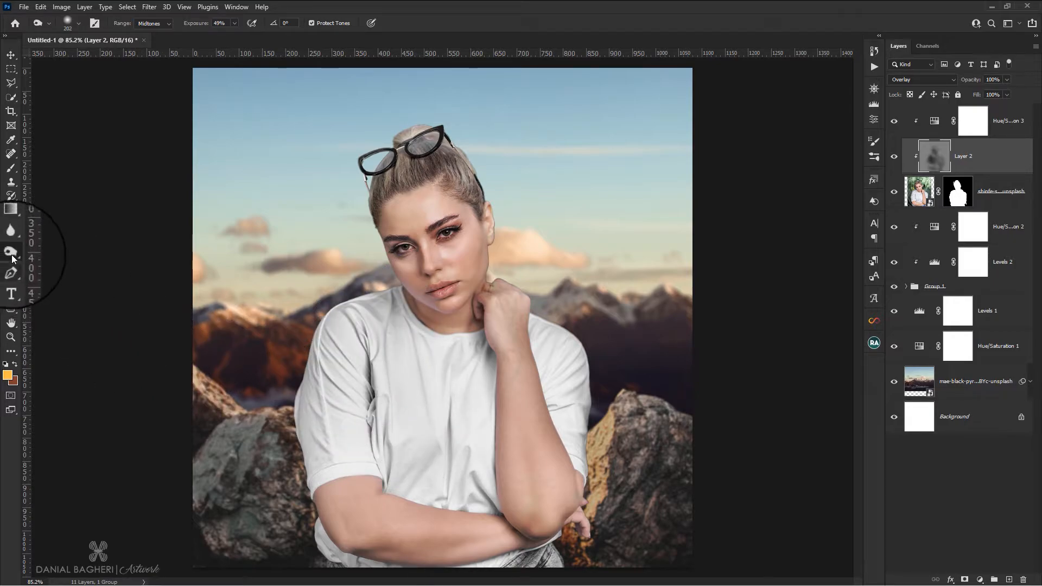
Step: Brighten the woman's highlights on the gray Overlay layer with the Dodge tool, using a 112 px brush, Midtones range and 50% exposure
left_click(55, 254)
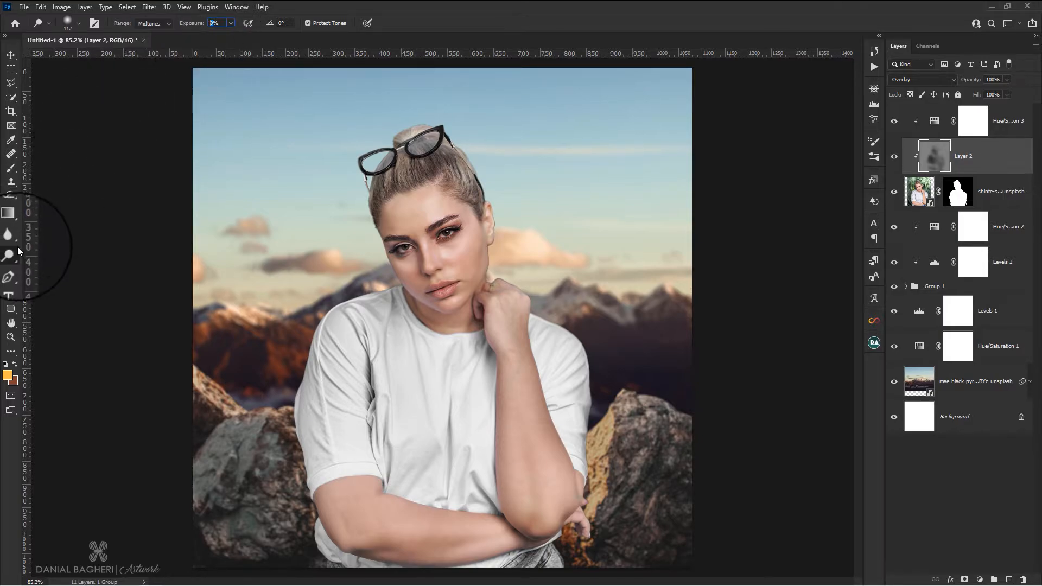
left_click(49, 252)
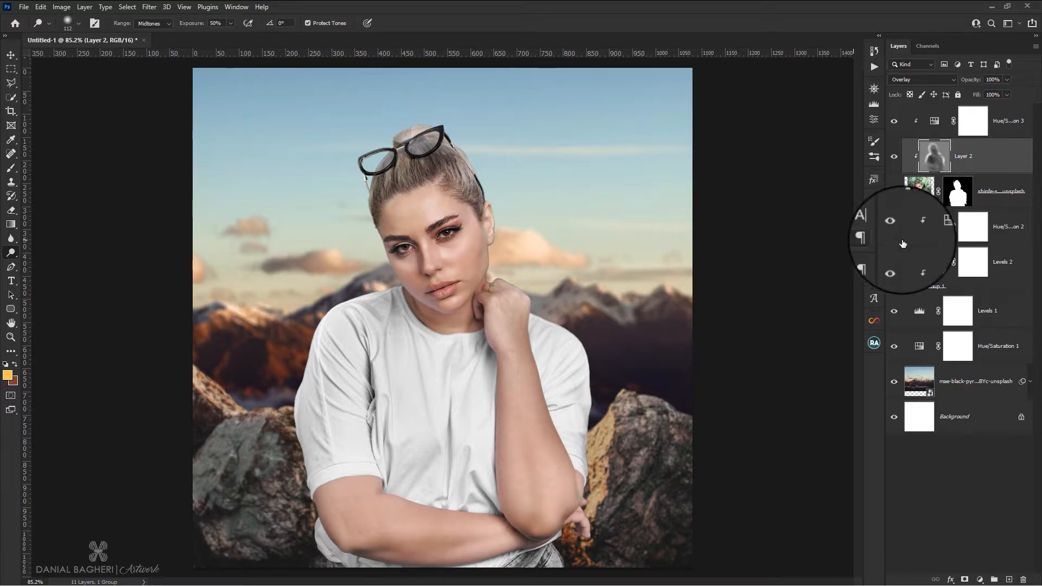
Step: Switch from the Dodge tool to the Burn tool and set its exposure to 14%
right_click(18, 254)
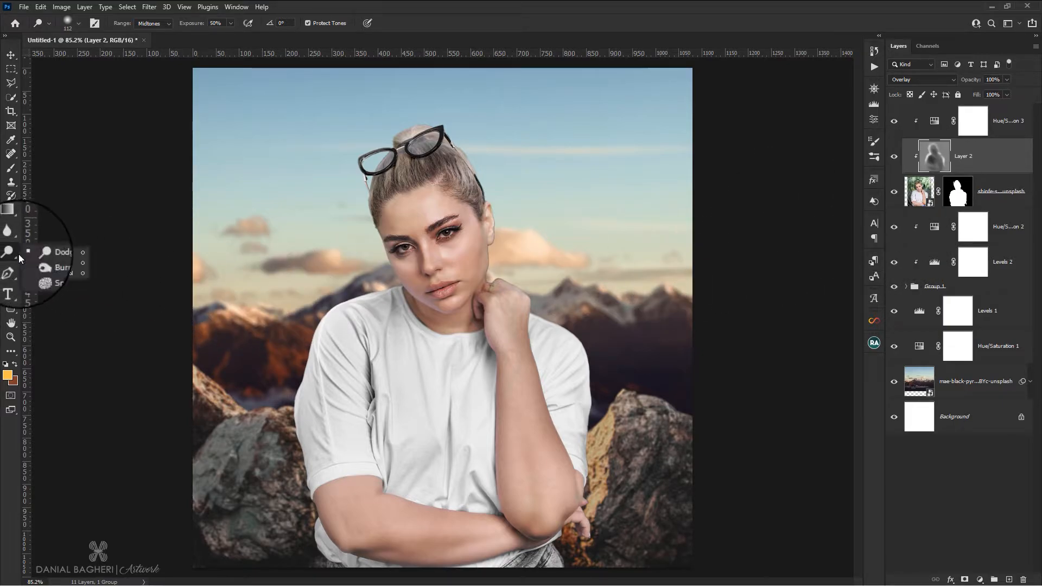
left_click(40, 264)
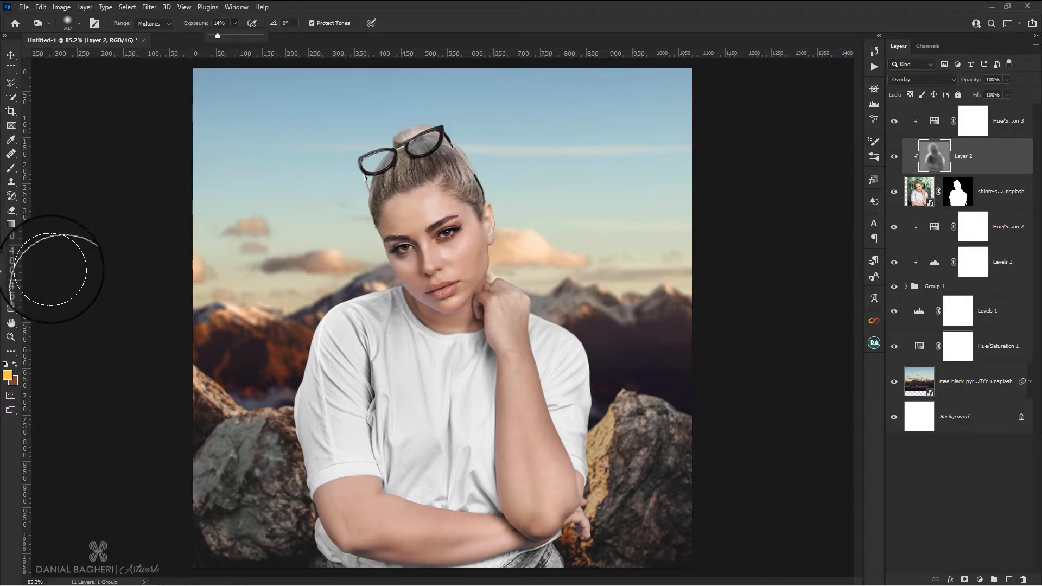
right_click(12, 251)
left_click(38, 263)
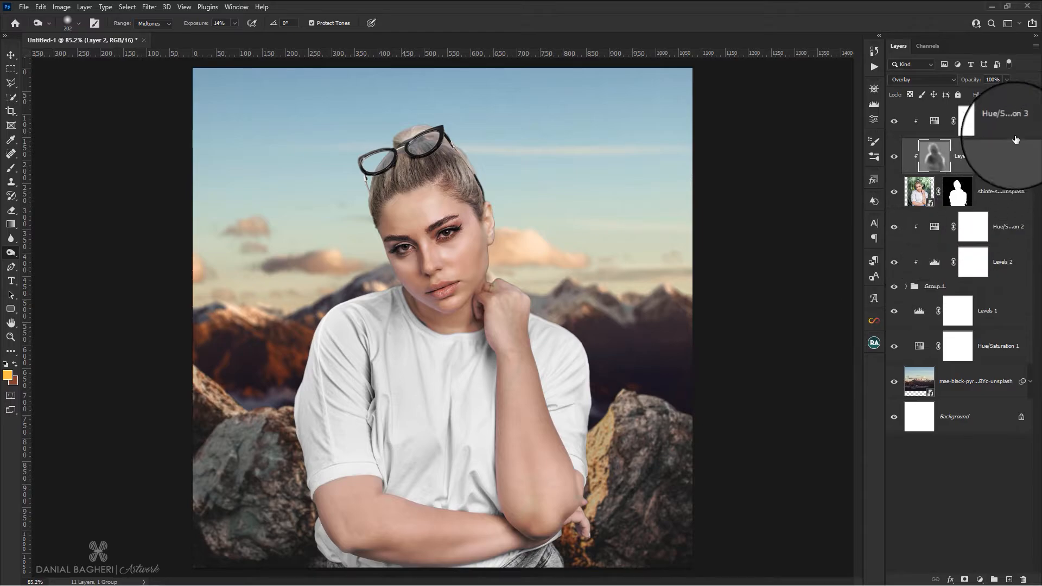
Step: Add a Color Lookup adjustment layer at the top of the layer stack and load the DropBlues.3DL LUT
left_click(968, 120)
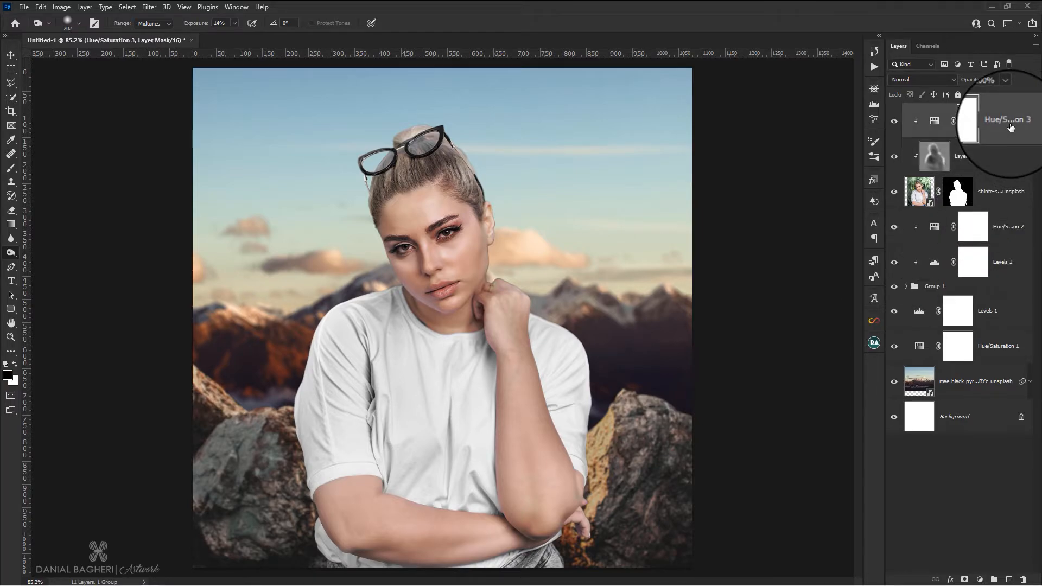
left_click(983, 579)
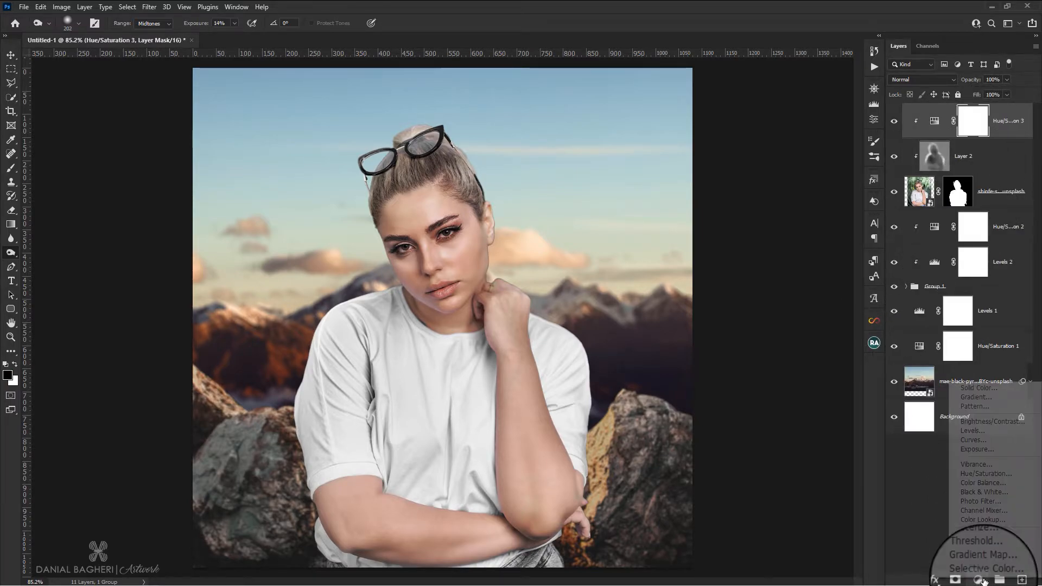
left_click(973, 519)
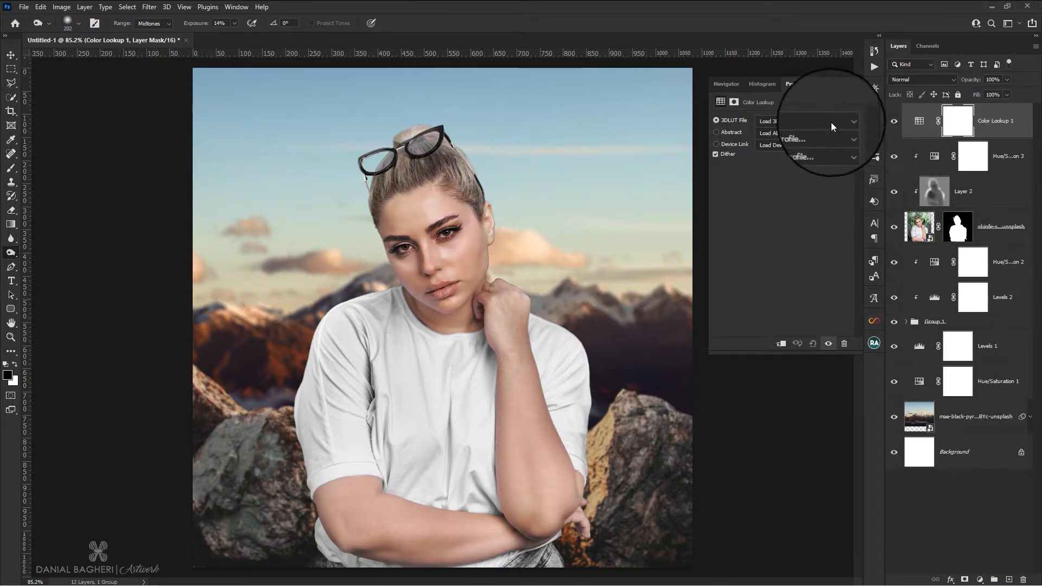
left_click(830, 121)
left_click_drag(936, 48, 935, 79)
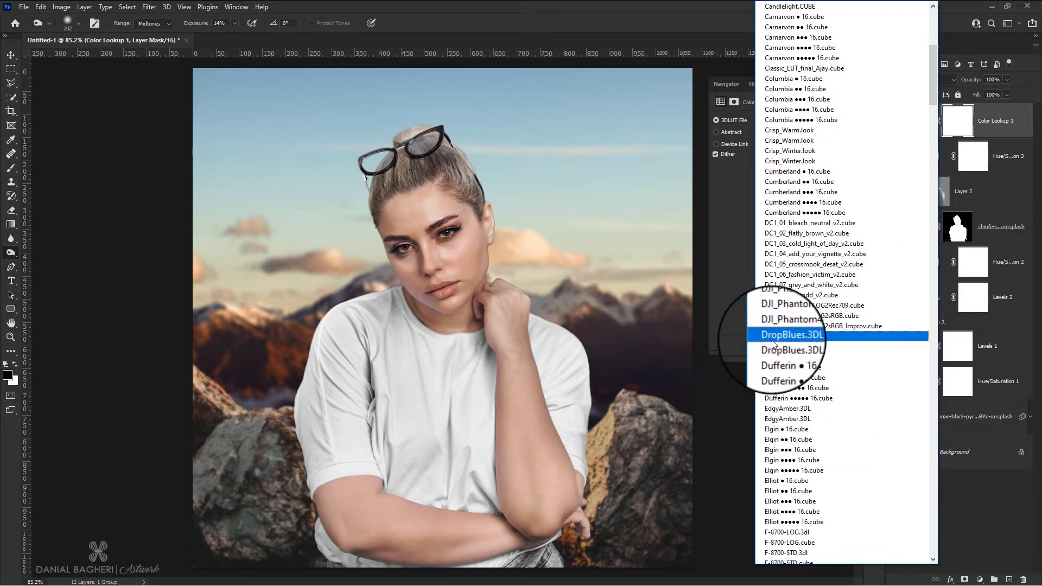
left_click(794, 337)
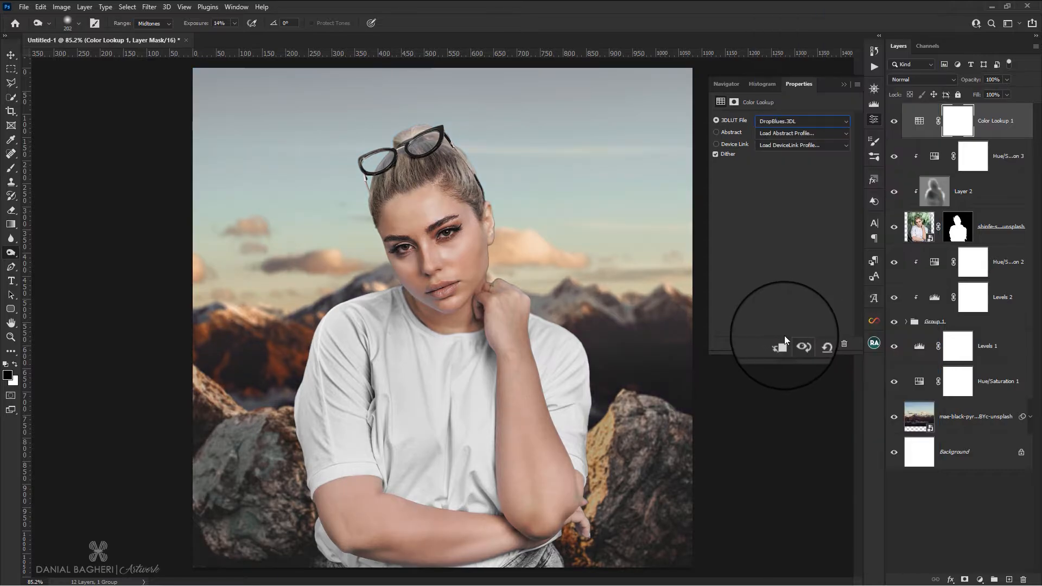
left_click(877, 122)
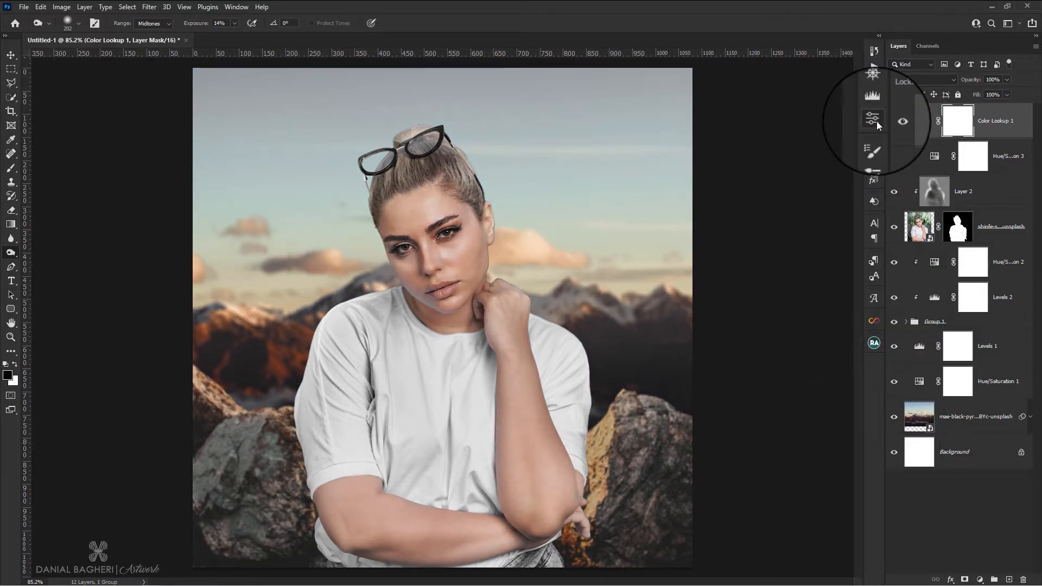
Step: Add a Photo Filter adjustment above Color Lookup and copy the color code ccfff6 from the "color filter" text file
left_click(980, 578)
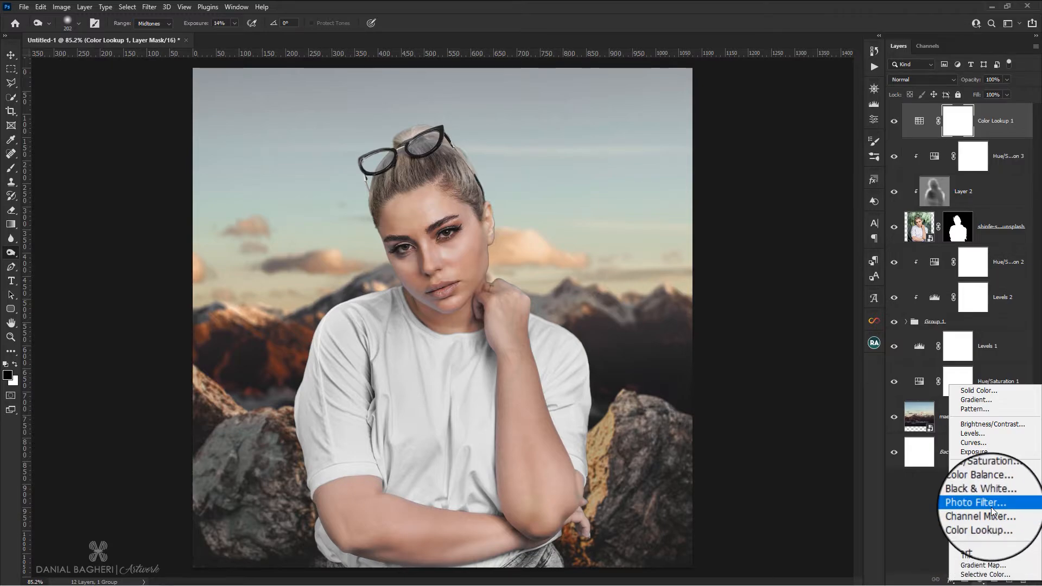
left_click(973, 503)
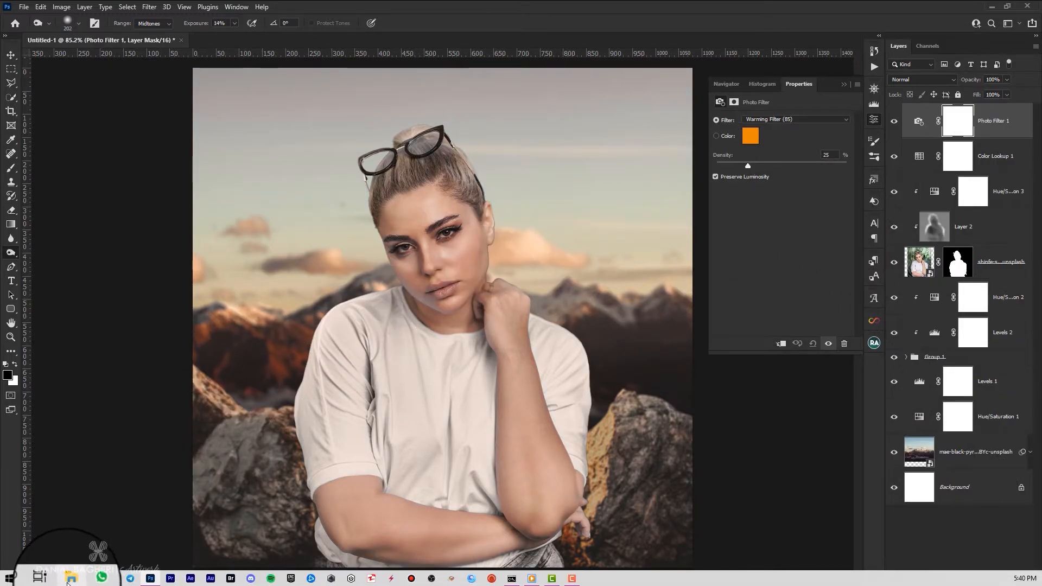
left_click(67, 578)
double_click(319, 254)
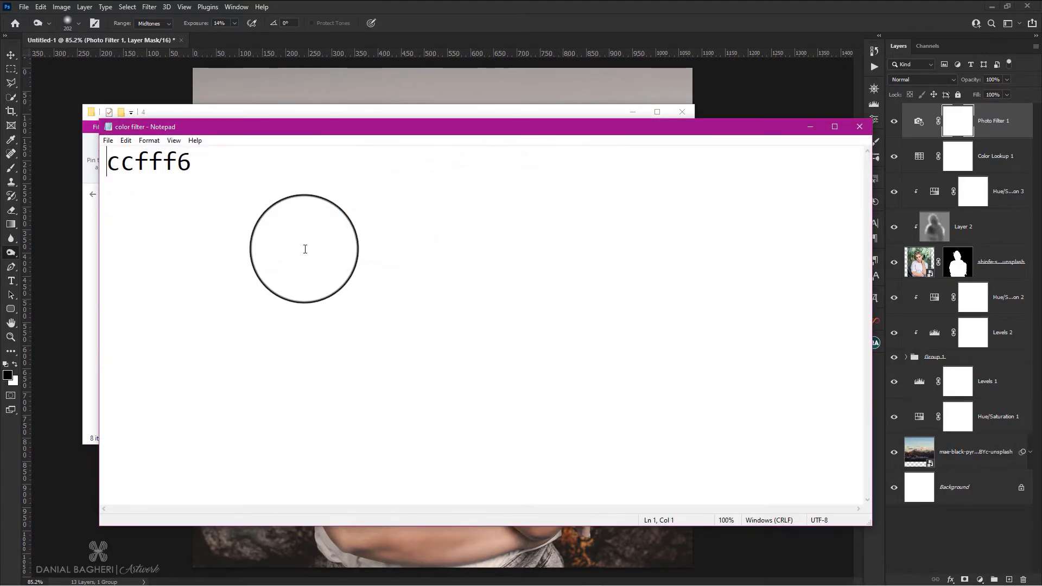
double_click(139, 163)
key("ctrl+c")
right_click(122, 160)
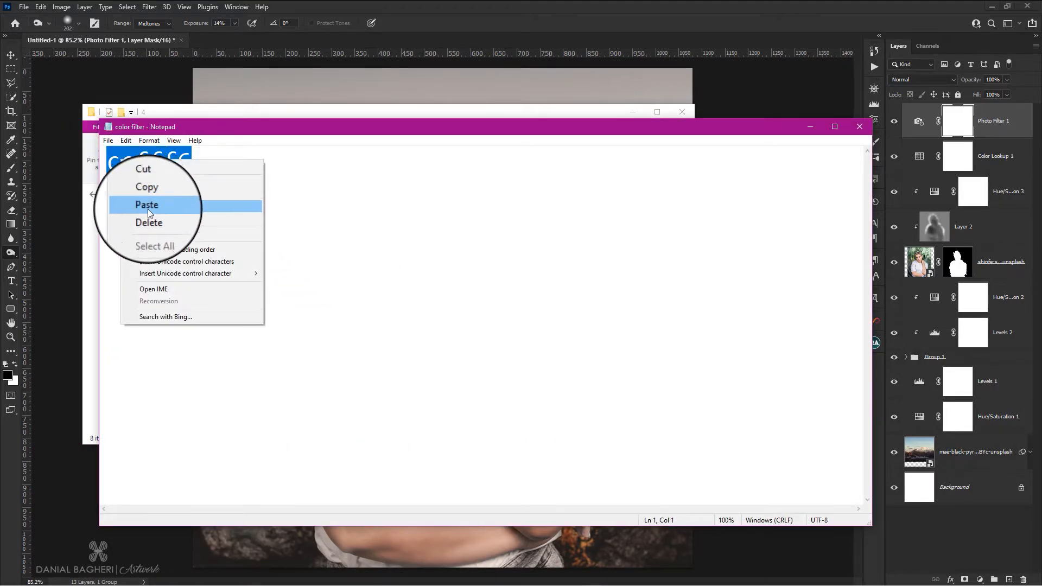
left_click(148, 196)
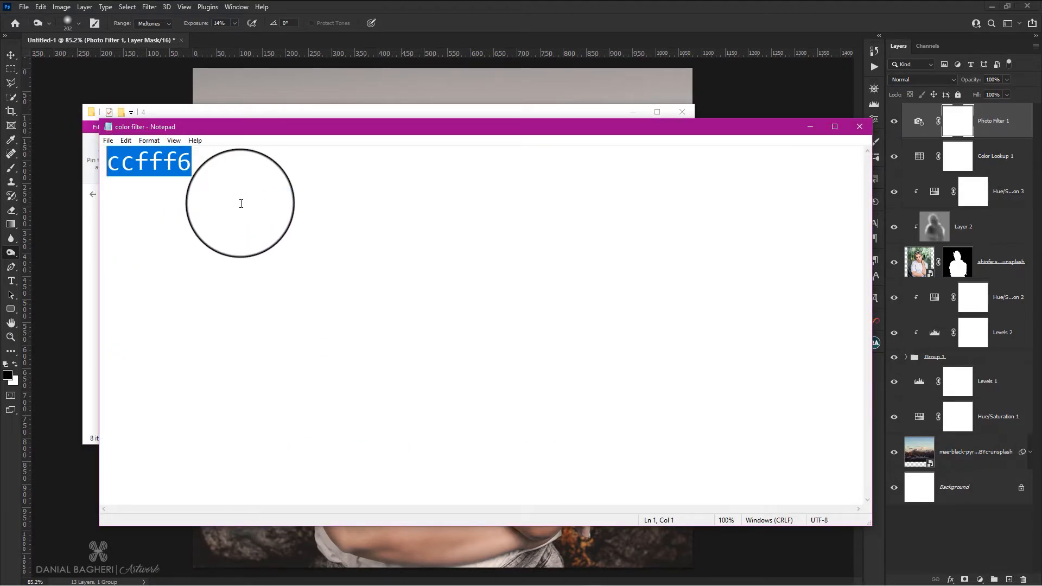
left_click(810, 132)
left_click(630, 109)
Step: Set the Photo Filter's color to the copied code ccfff6 with a density of 100%
double_click(919, 121)
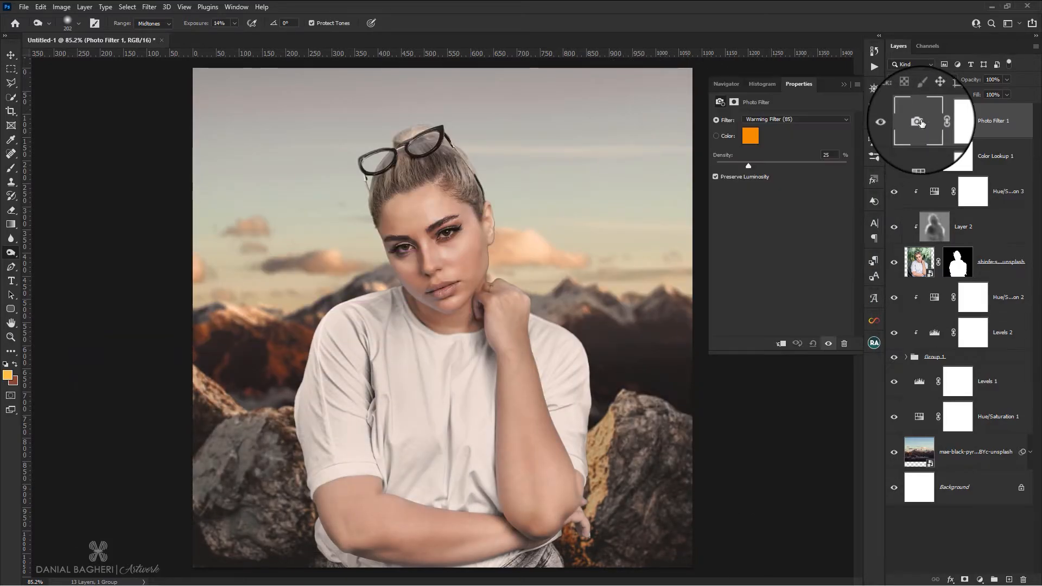
left_click(751, 136)
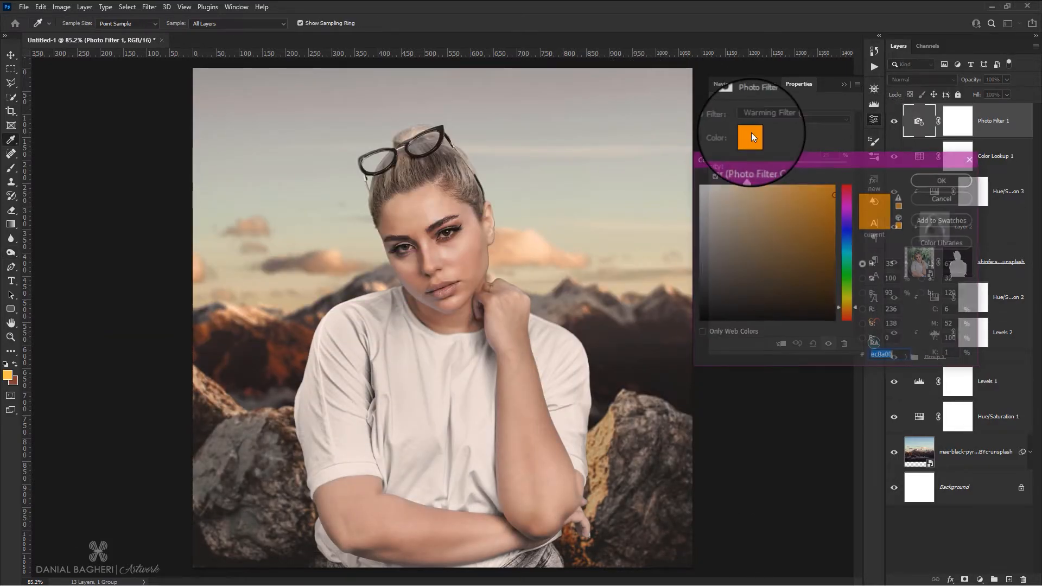
right_click(883, 356)
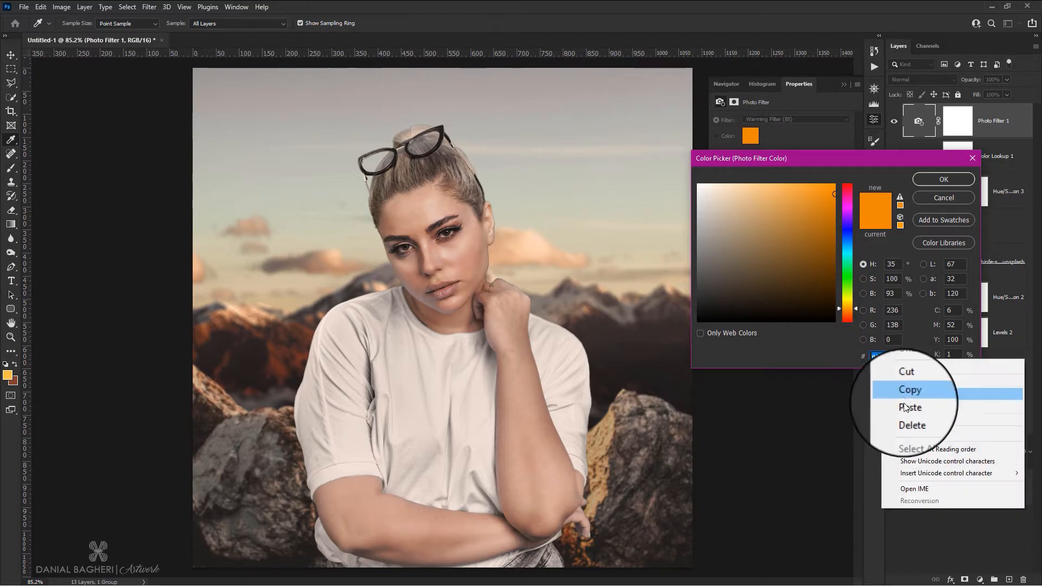
left_click(898, 384)
left_click(930, 181)
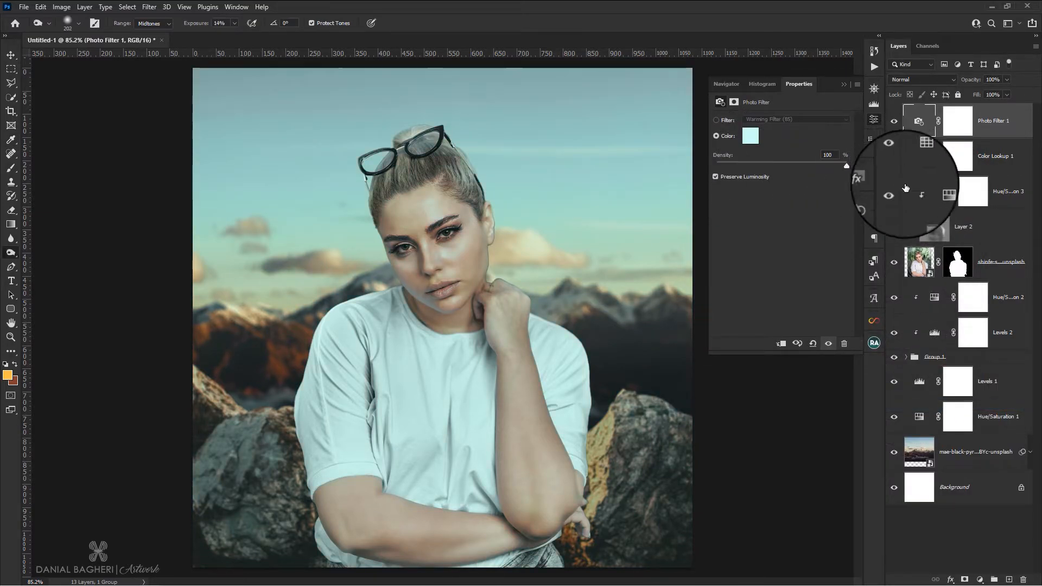
left_click(874, 122)
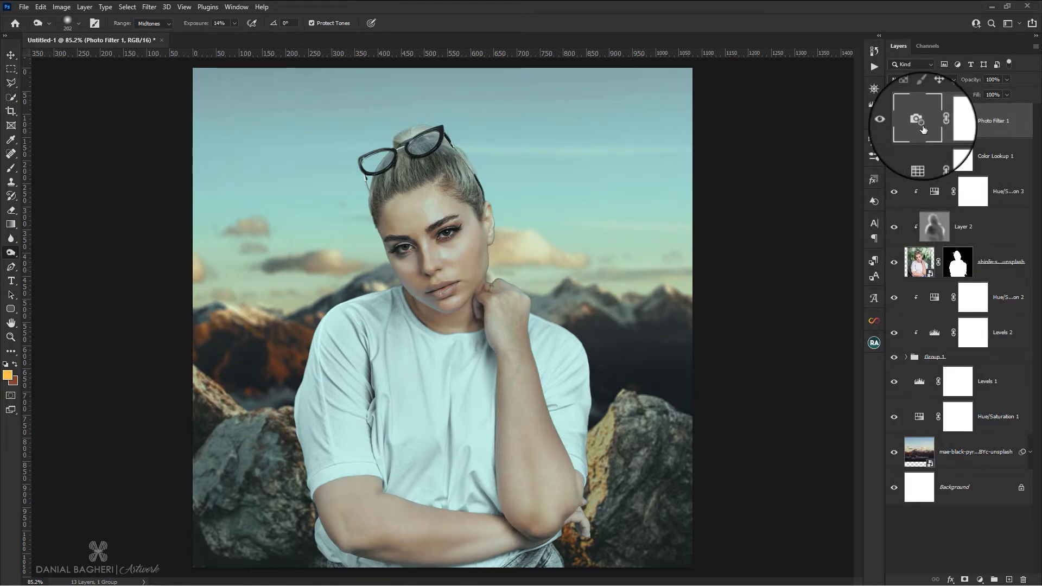
Step: Place the bird image whose file name starts with 5a1c66190a1663 from folder 4 and move its layer directly above Levels 1
left_click(958, 487)
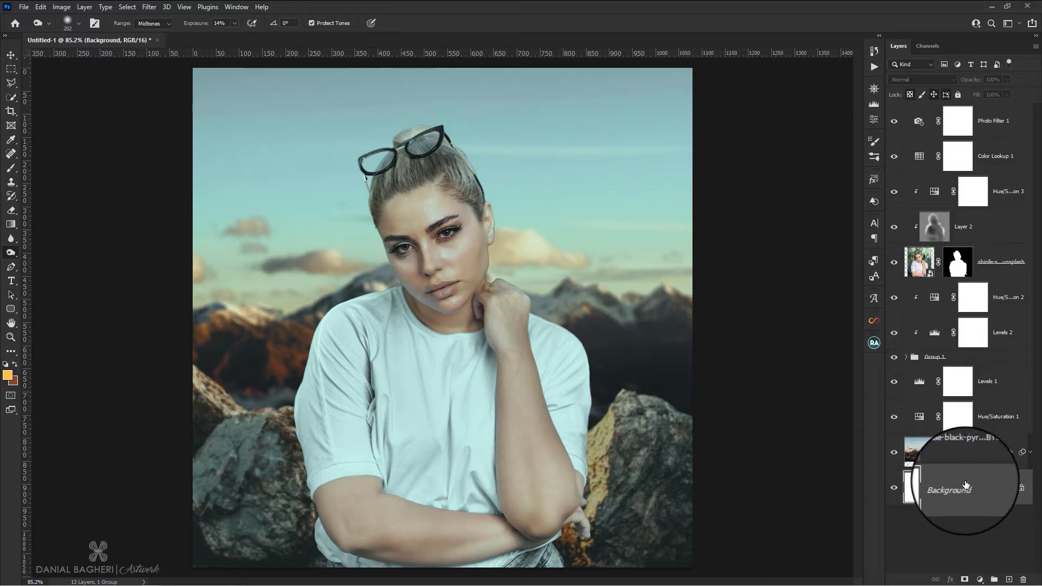
left_click(11, 54)
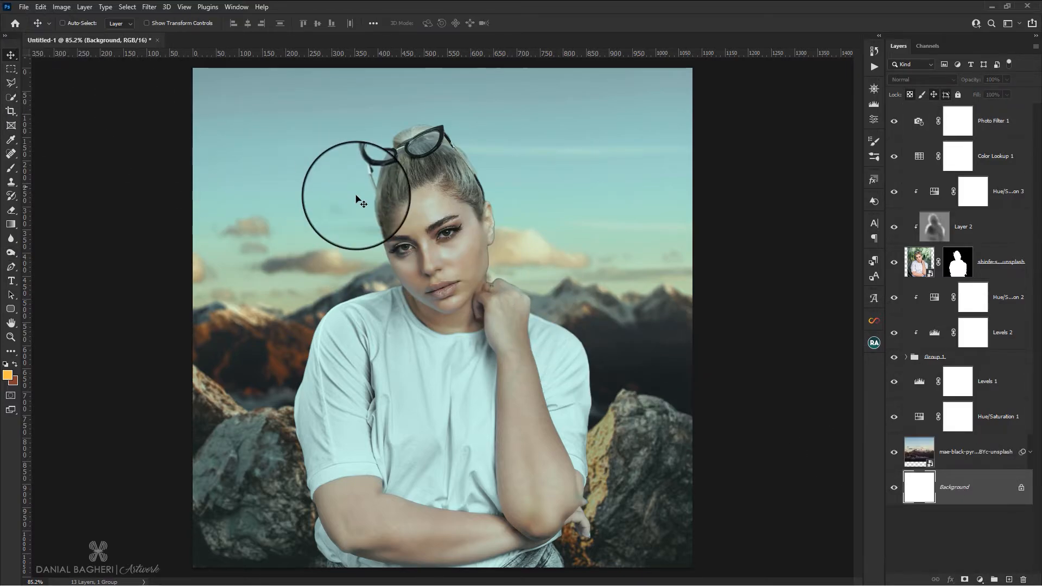
scroll(429, 245, "down", 1)
scroll(429, 245, "down", 1)
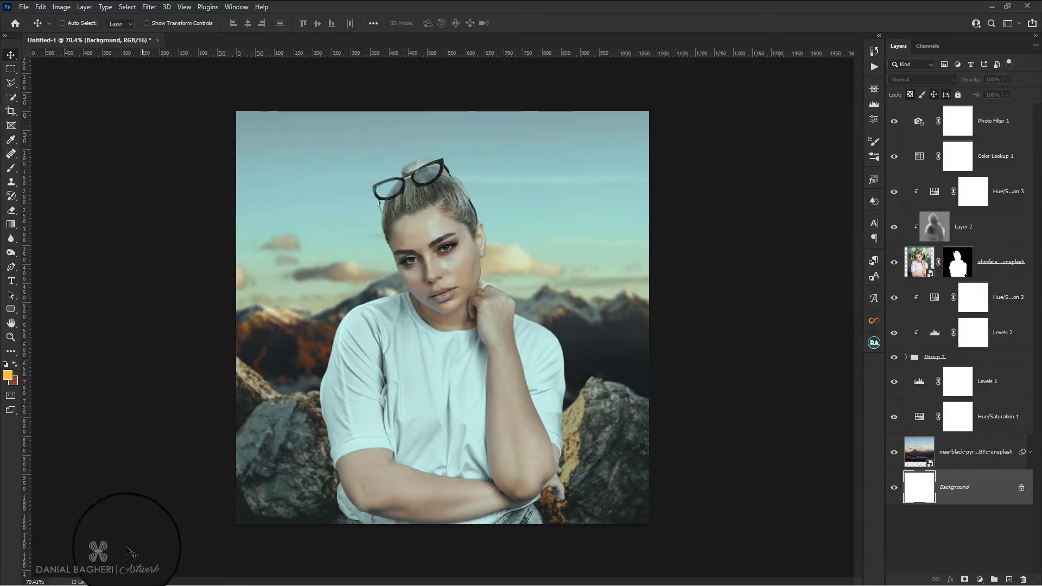
left_click(69, 581)
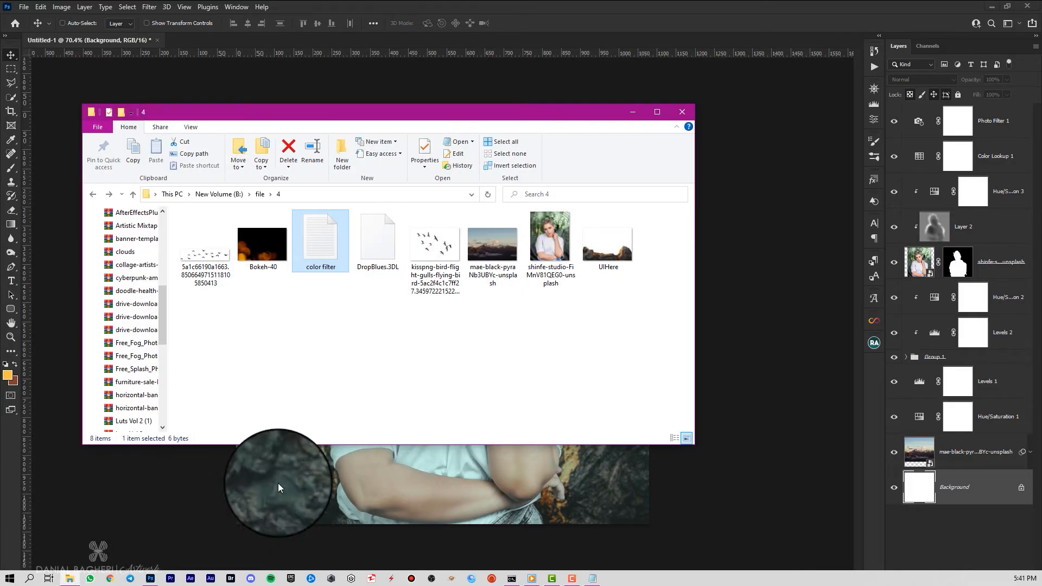
left_click_drag(188, 234, 347, 456)
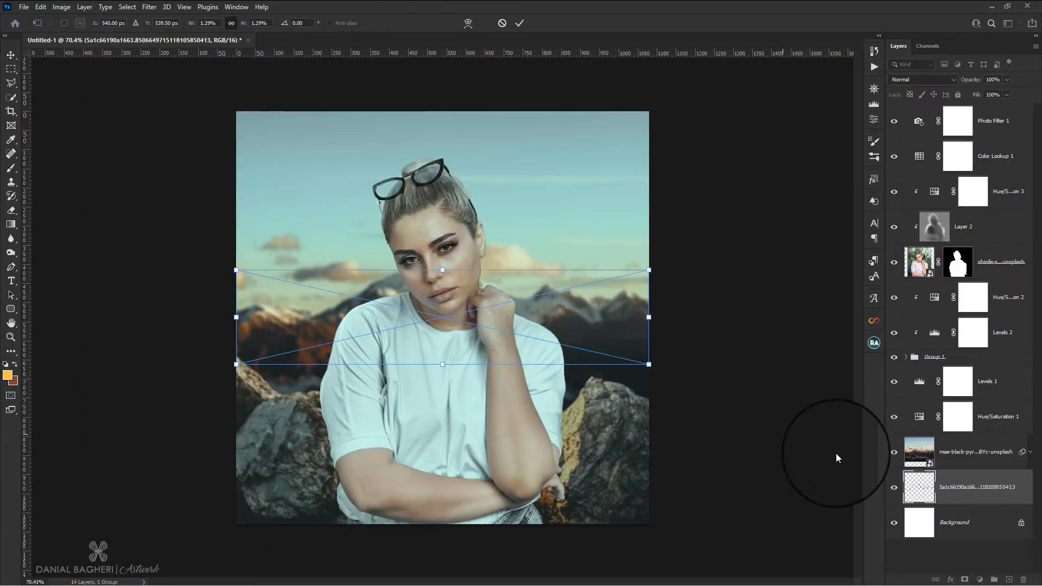
left_click_drag(973, 488, 989, 375)
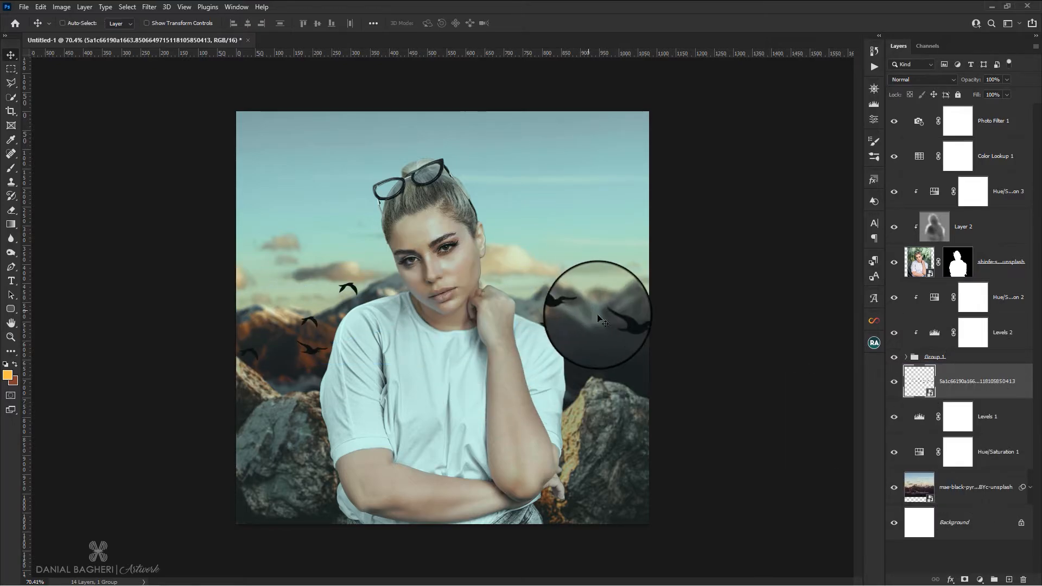
Step: Scale the placed bird flock to about 0.43% and position it in the sky beside the woman's face, over the clouds on the glasses side
left_click(163, 23)
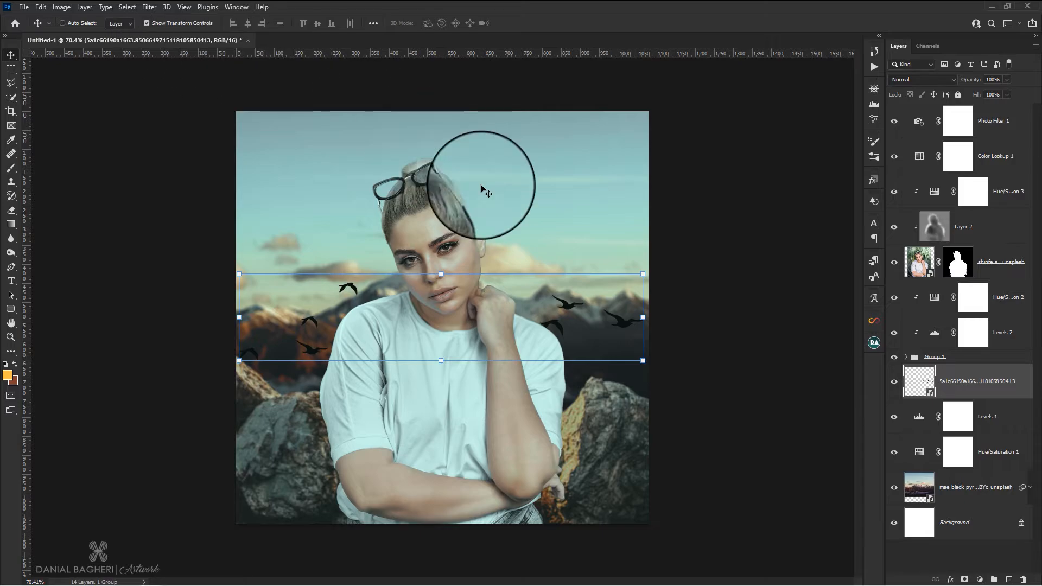
left_click_drag(441, 274, 443, 300)
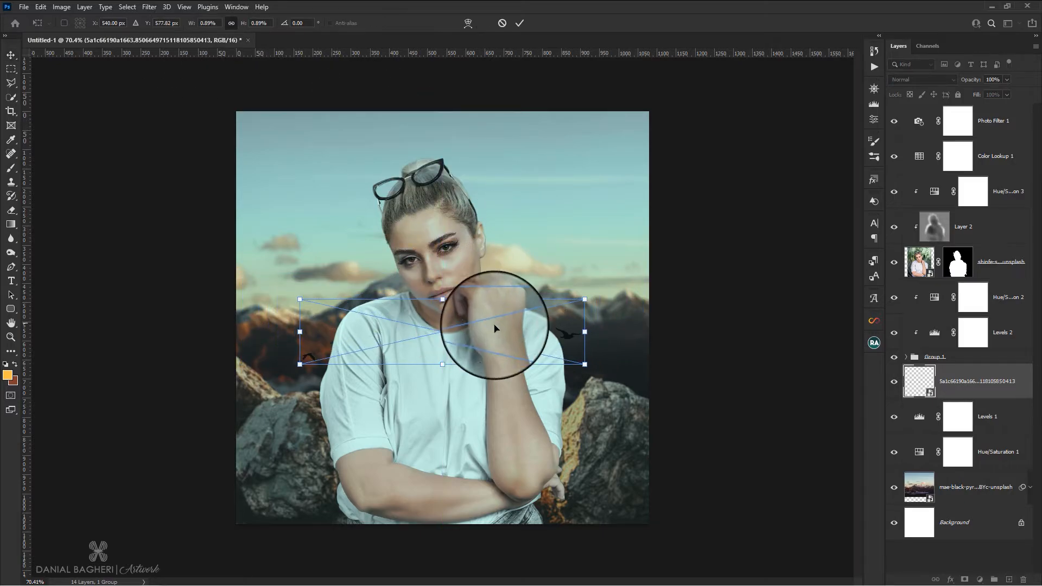
left_click_drag(519, 323, 456, 245)
left_click_drag(520, 252, 387, 242)
left_click(520, 23)
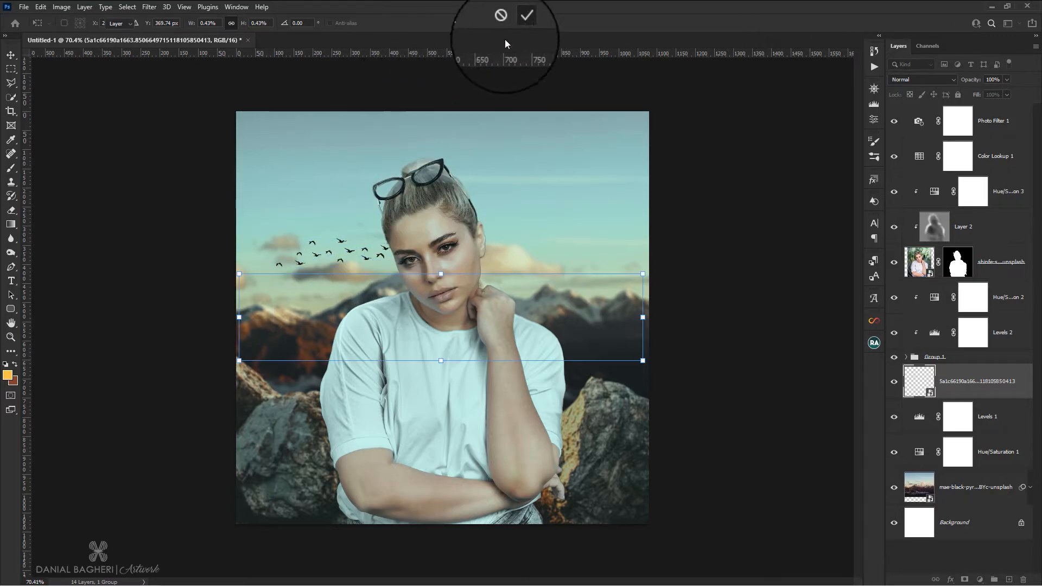
Step: Apply a Gaussian Blur with a radius of 3.8 pixels to the small bird flock layer
left_click(156, 7)
mouse_move(210, 162)
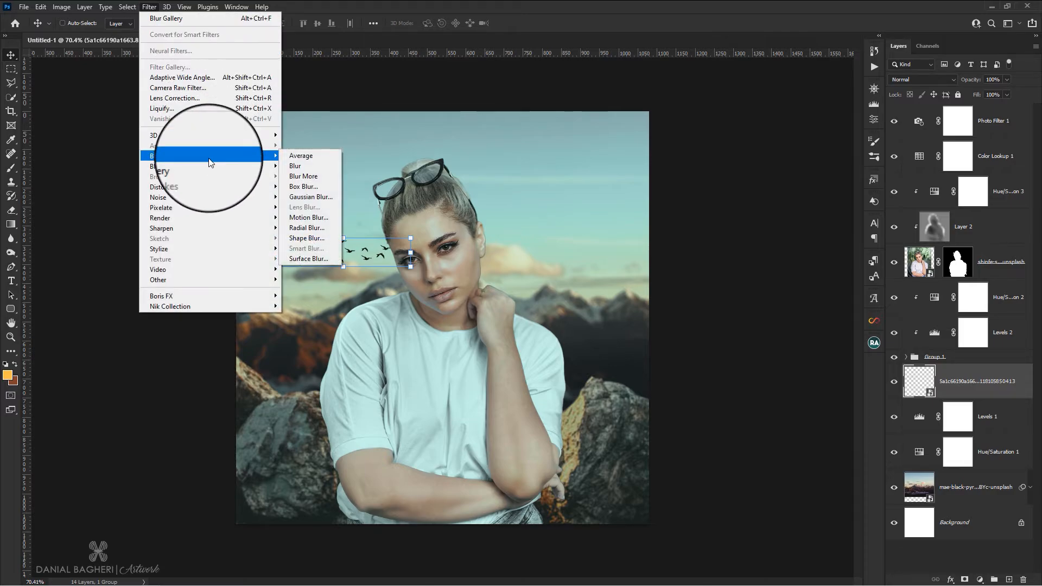
left_click(307, 197)
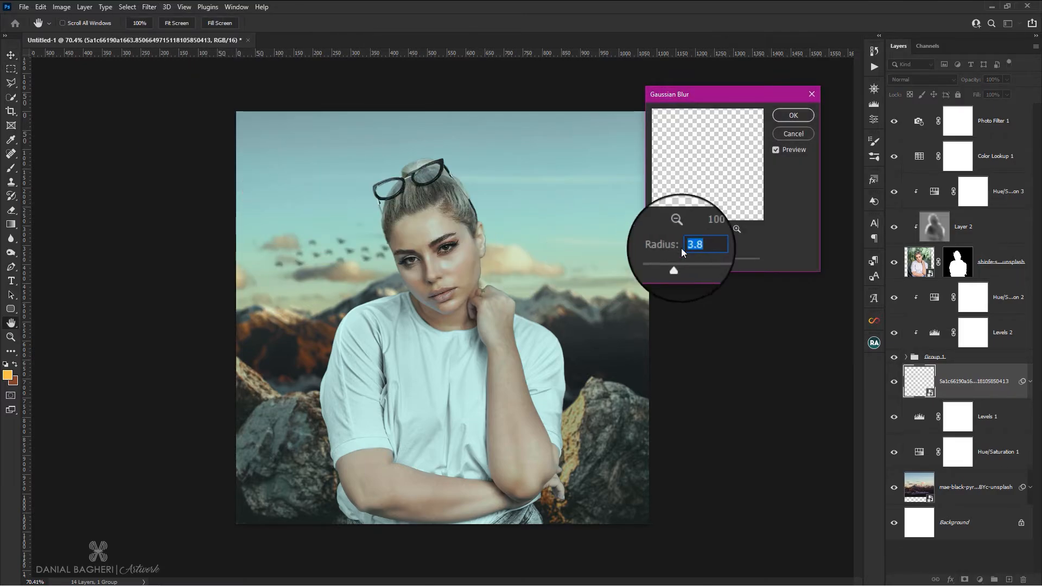
left_click(788, 118)
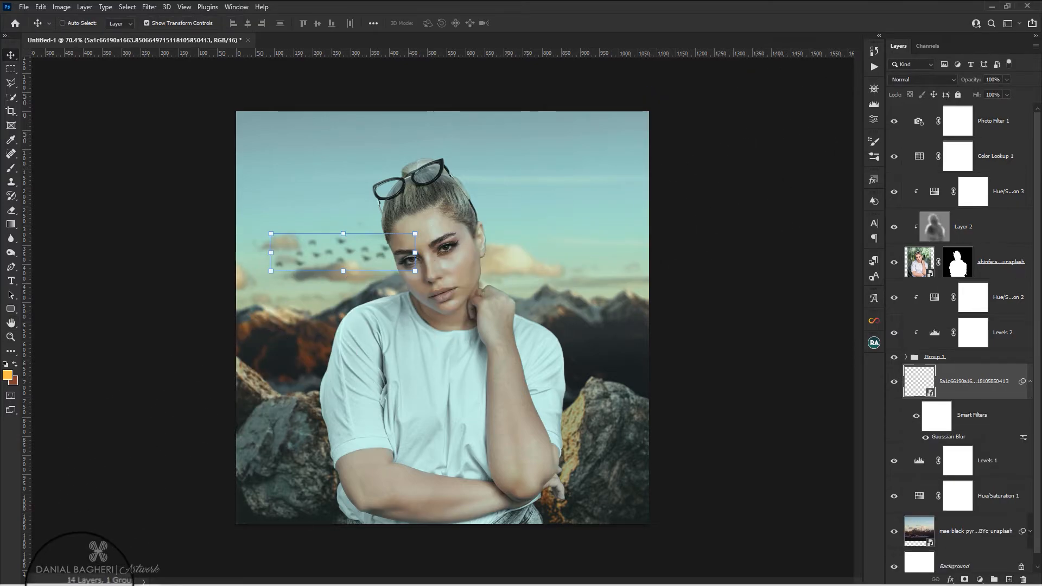
Step: Place the kisspng flying gulls image above the first flock, scale it to 12.60% beside the woman's ear, and hide the transform controls
left_click(95, 576)
left_click_drag(434, 247, 327, 476)
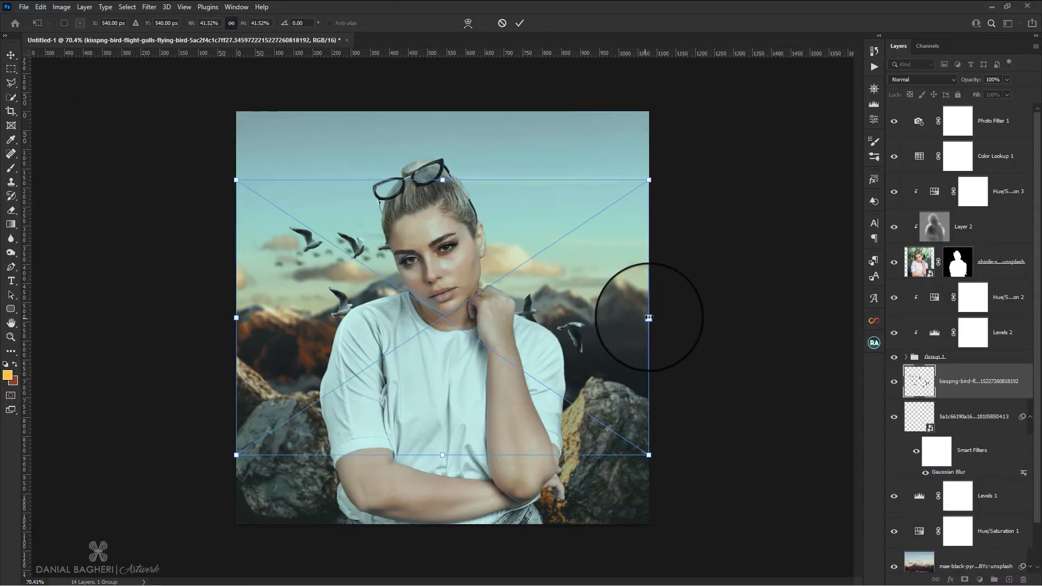
left_click_drag(648, 318, 542, 263)
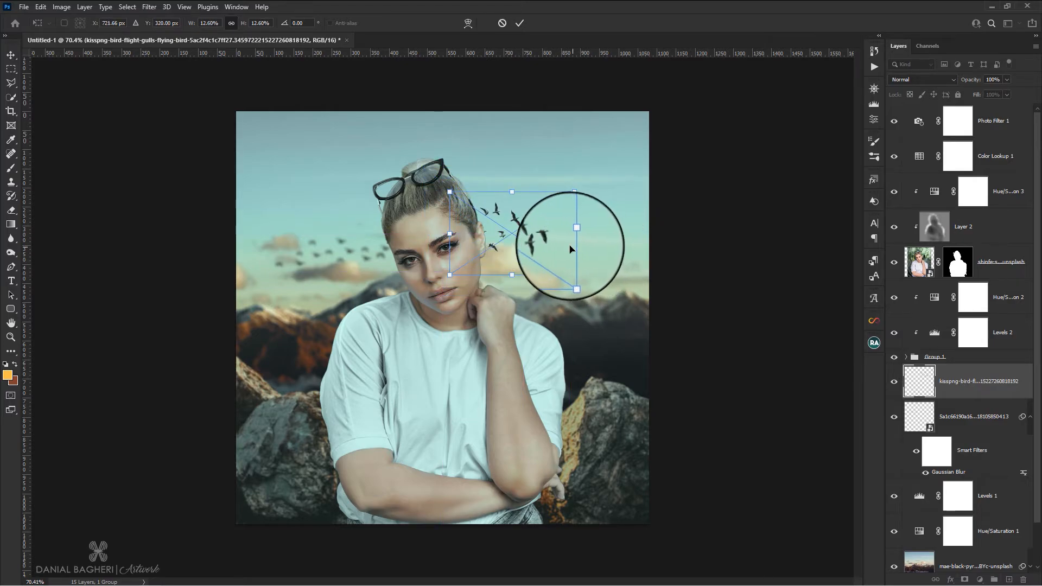
left_click(520, 22)
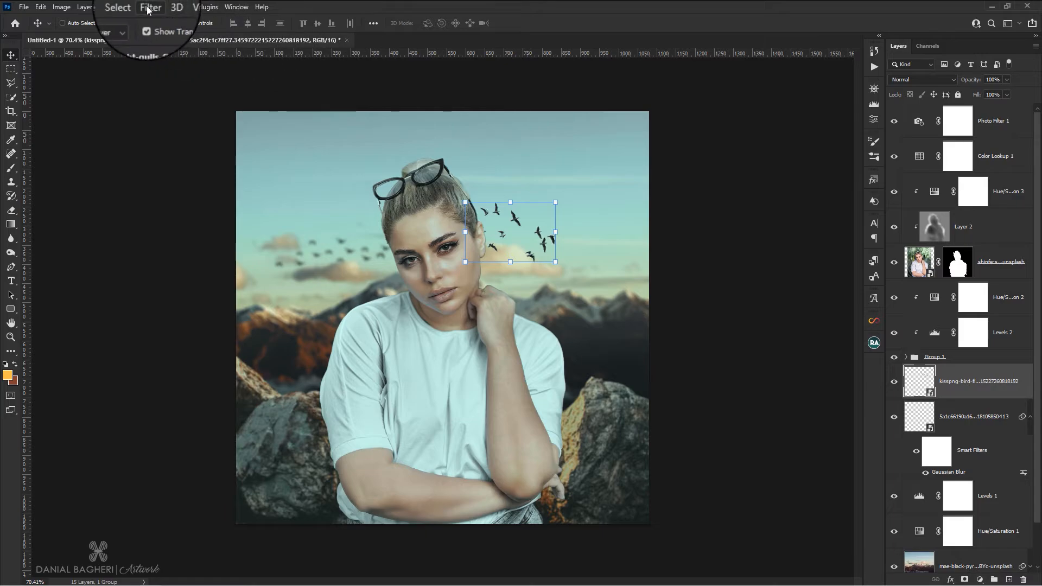
left_click(147, 24)
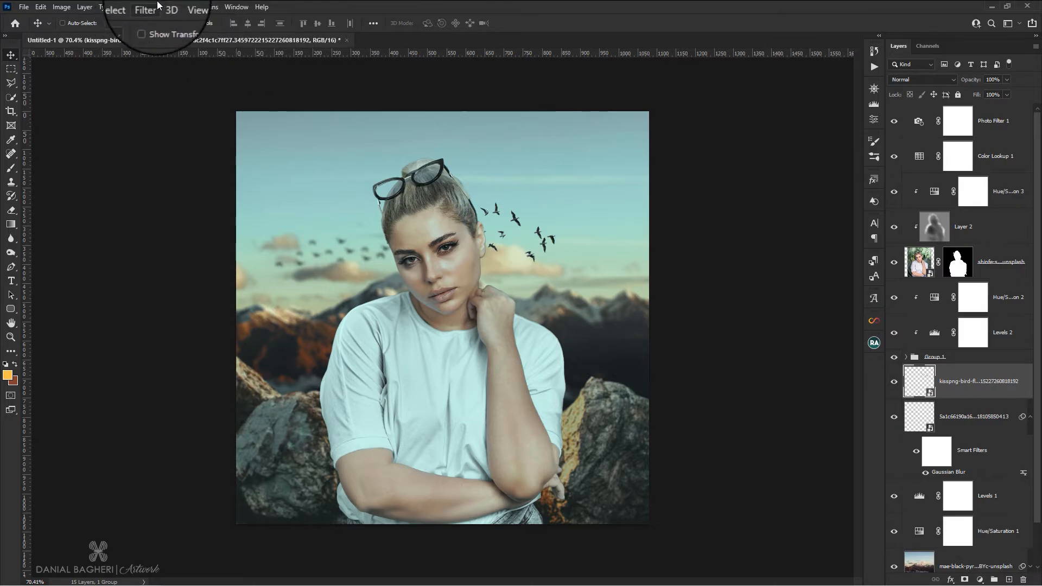
Step: Apply a Gaussian Blur with a radius of 3.8 pixels to the kisspng gulls layer
left_click(149, 7)
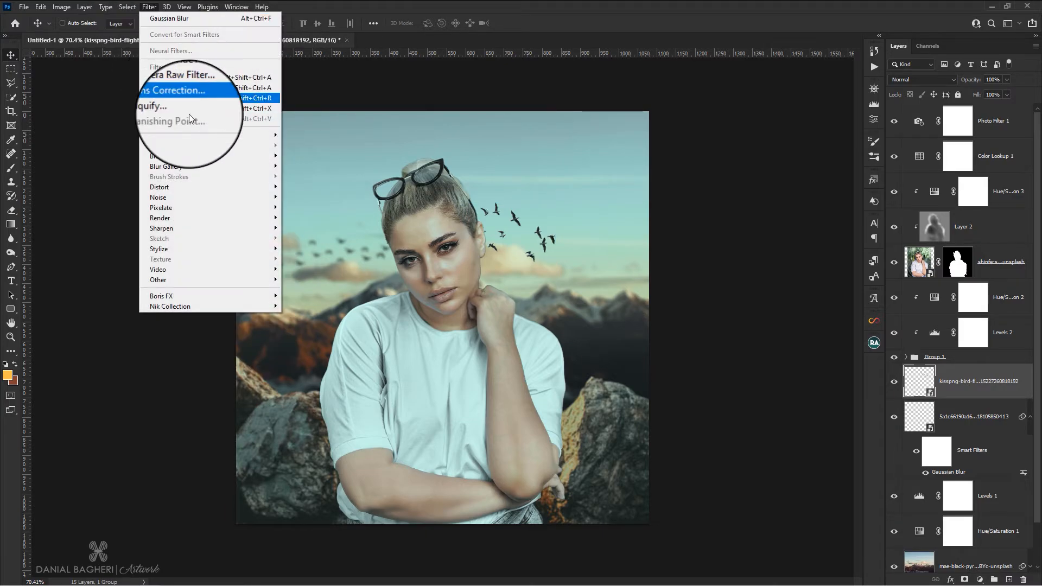
mouse_move(234, 156)
left_click(305, 197)
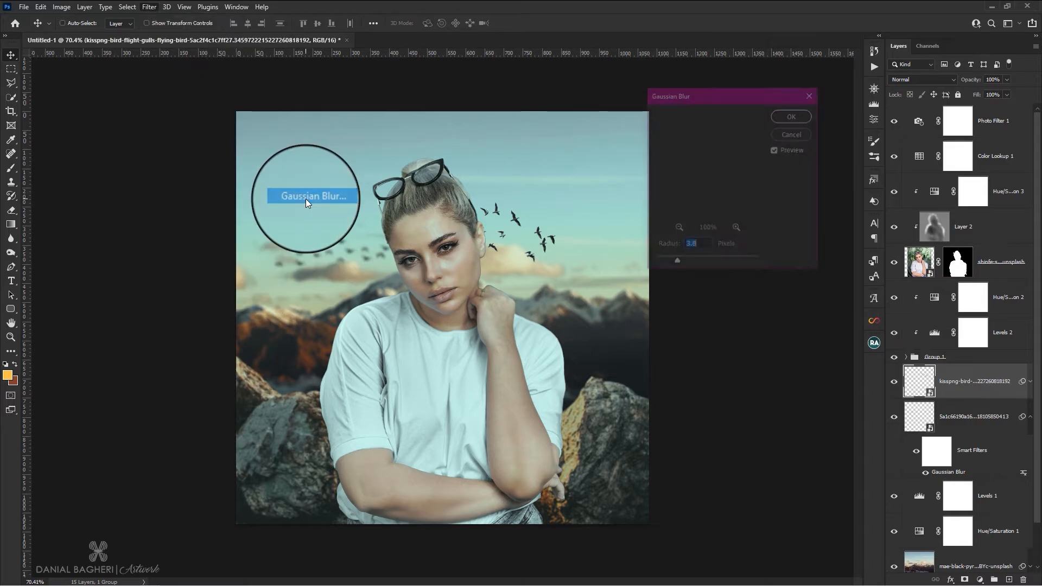
left_click(798, 117)
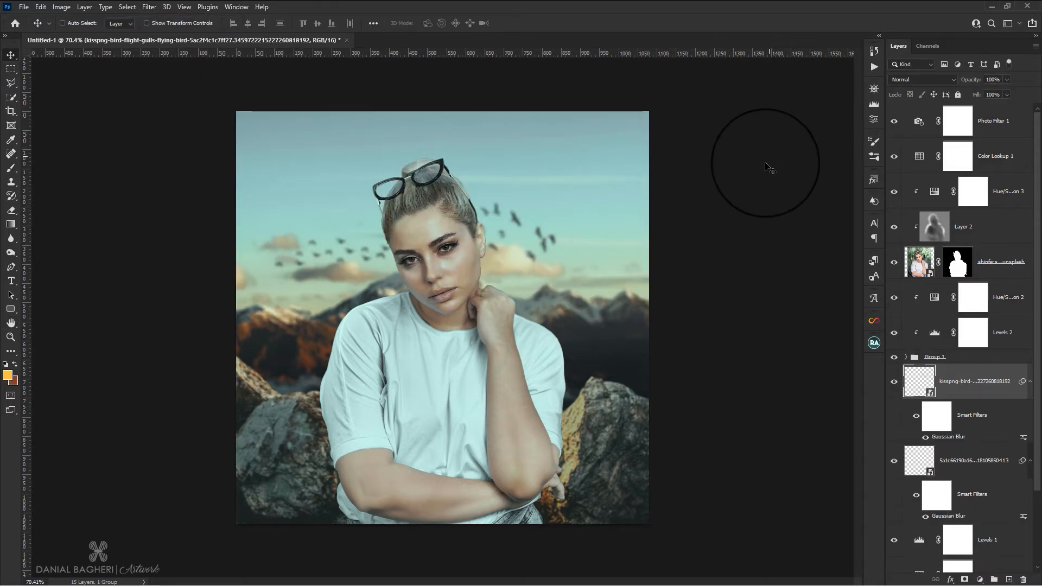
Step: Place the Bokeh-40 image from folder 4 above Photo Filter 1 and scale it to about 2.59% over the lower part of the composite
left_click(995, 123)
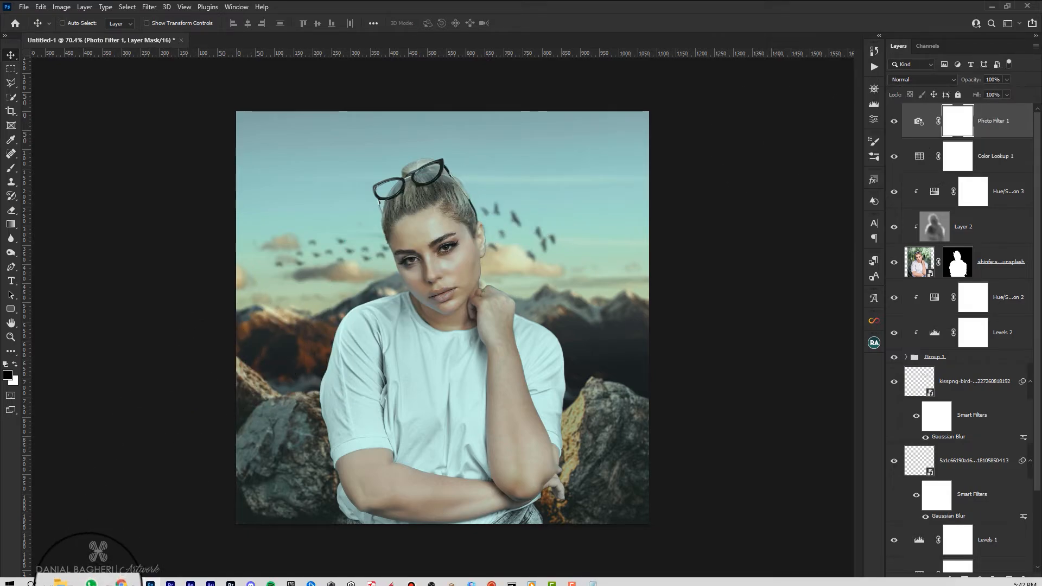
left_click(69, 579)
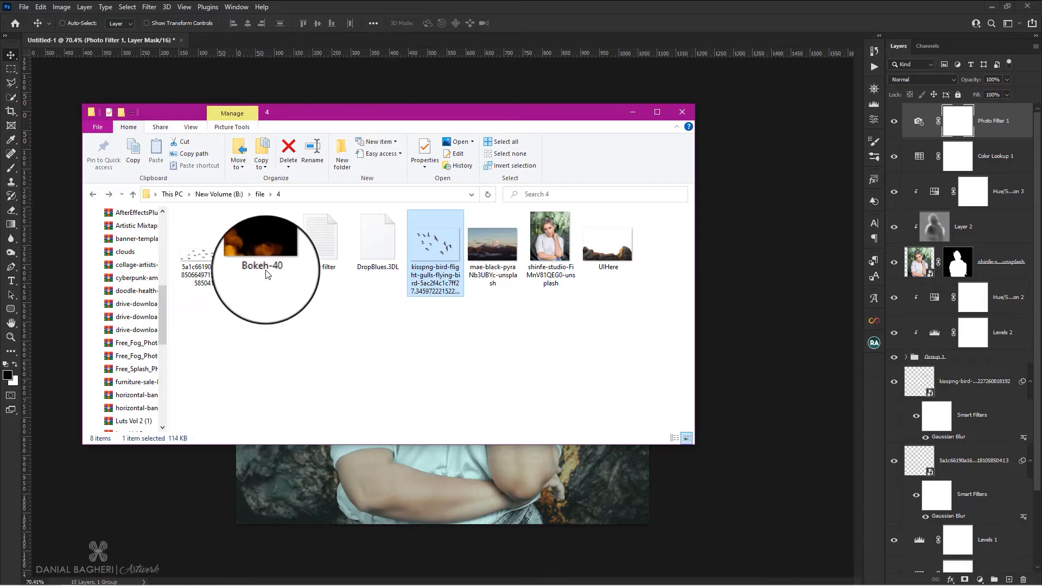
left_click_drag(265, 250, 321, 489)
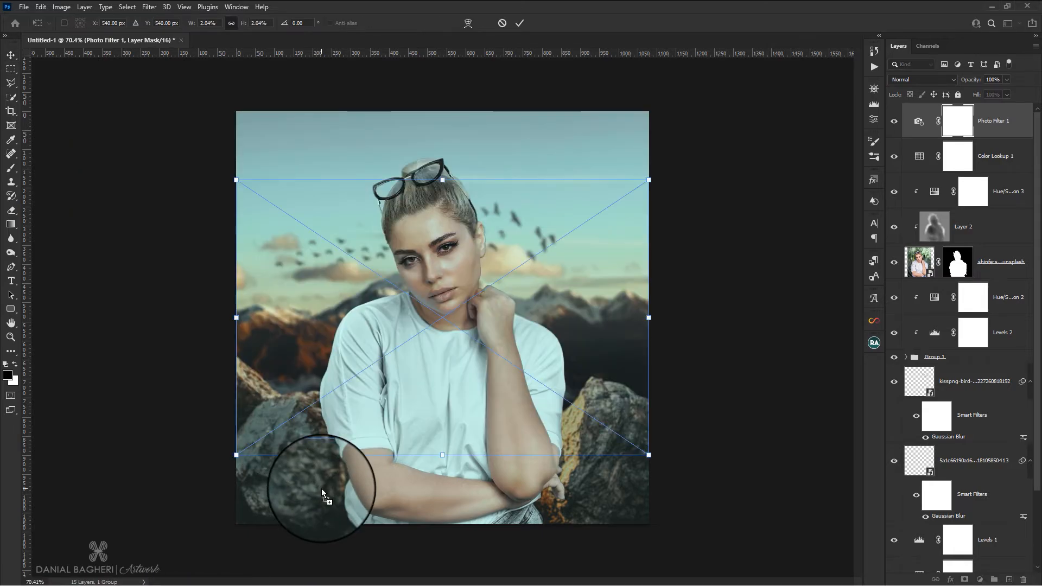
left_click_drag(444, 184, 450, 129)
left_click_drag(472, 315, 504, 386)
left_click_drag(477, 192, 478, 170)
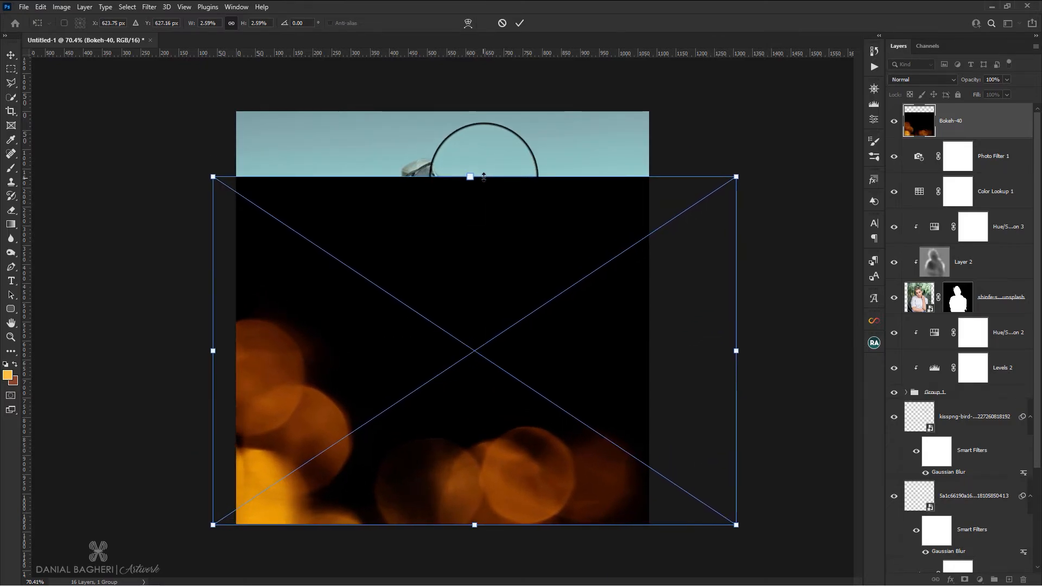
Step: Blend the Bokeh-40 layer in Screen mode and align it with the canvas's left edge at about X 684.76 px, Y 623.50 px
left_click(930, 80)
left_click(911, 173)
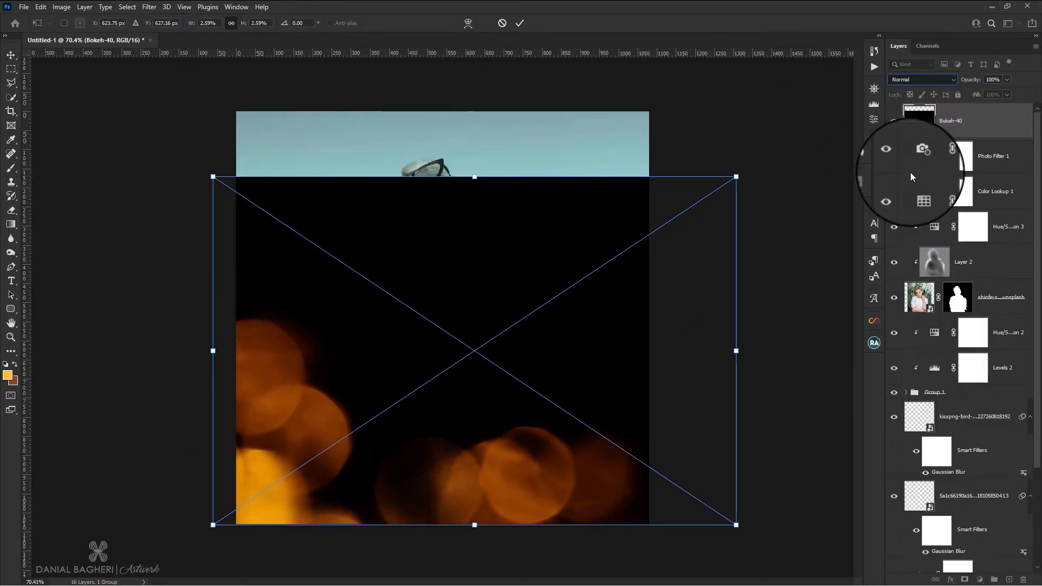
left_click_drag(572, 357, 593, 354)
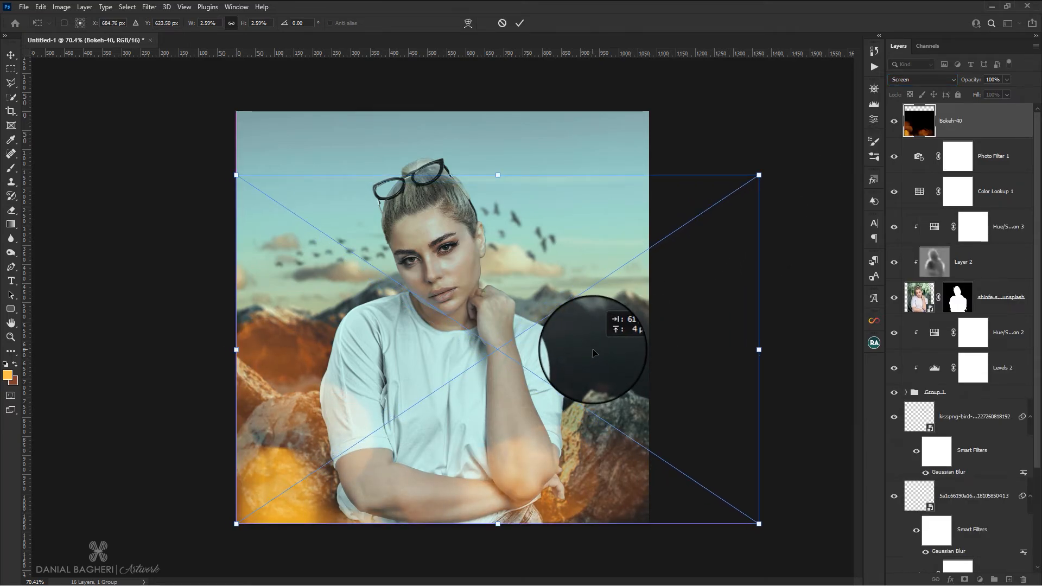
left_click(520, 23)
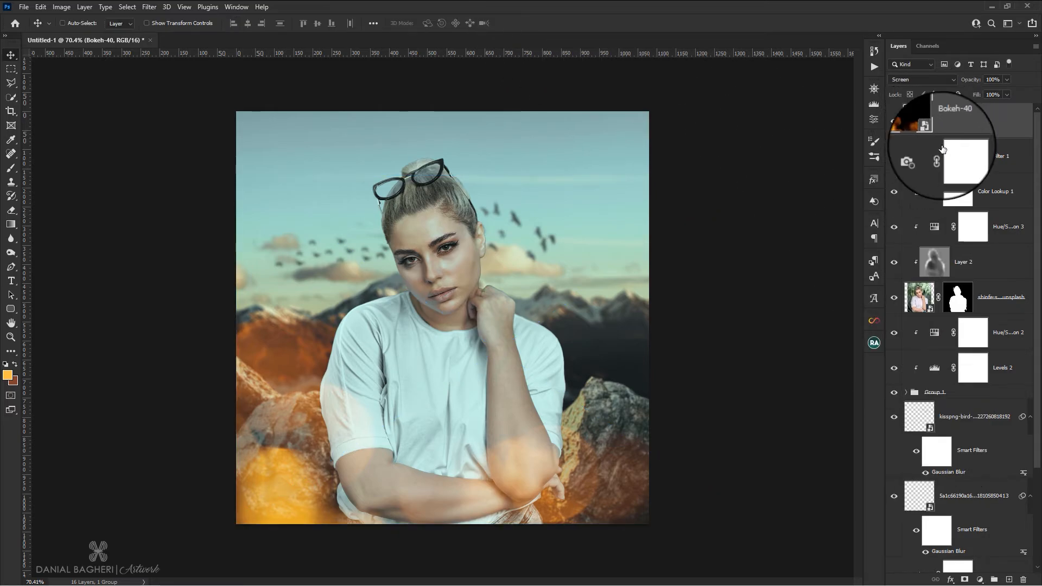
Step: Clip a Hue/Saturation adjustment to Bokeh-40 and colorize it with hue 40 and saturation 32
left_click(980, 580)
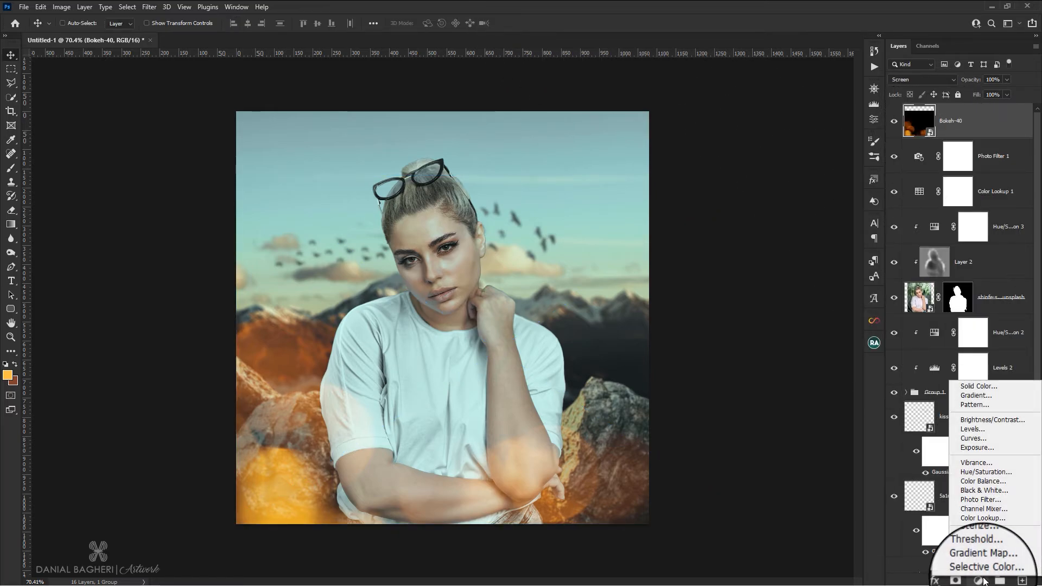
left_click(985, 473)
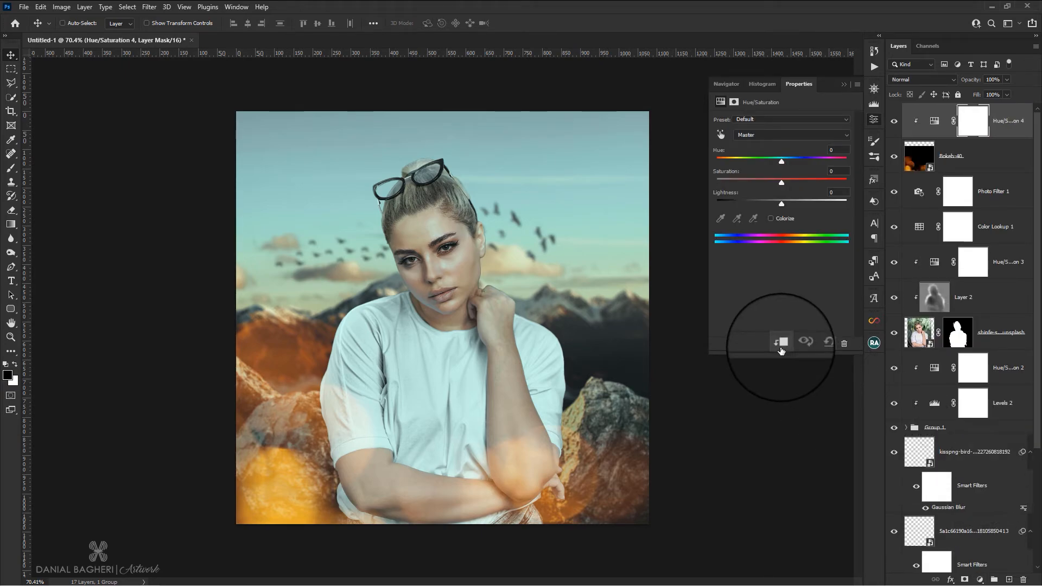
left_click(771, 219)
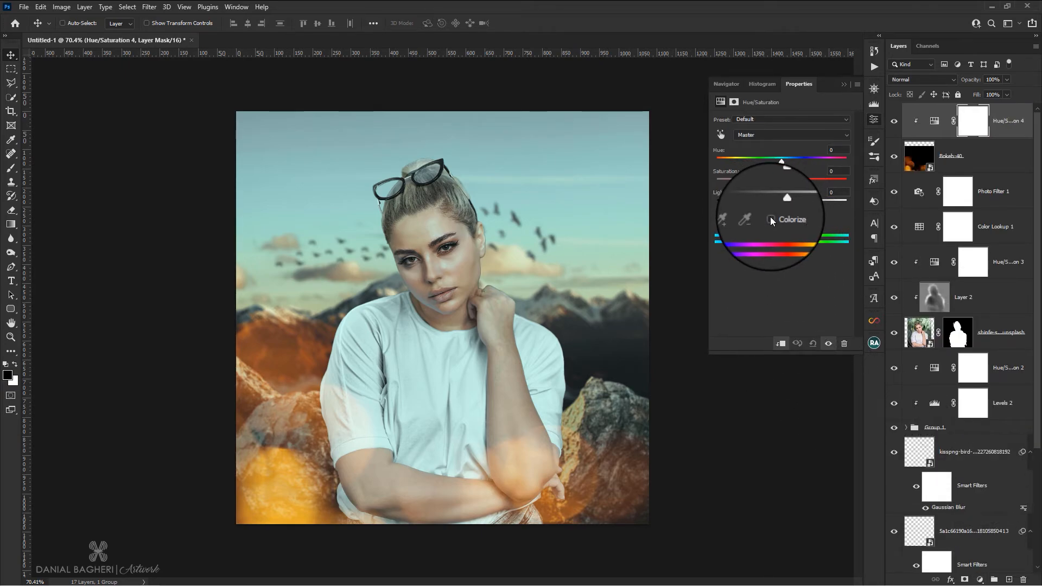
left_click_drag(754, 185, 777, 184)
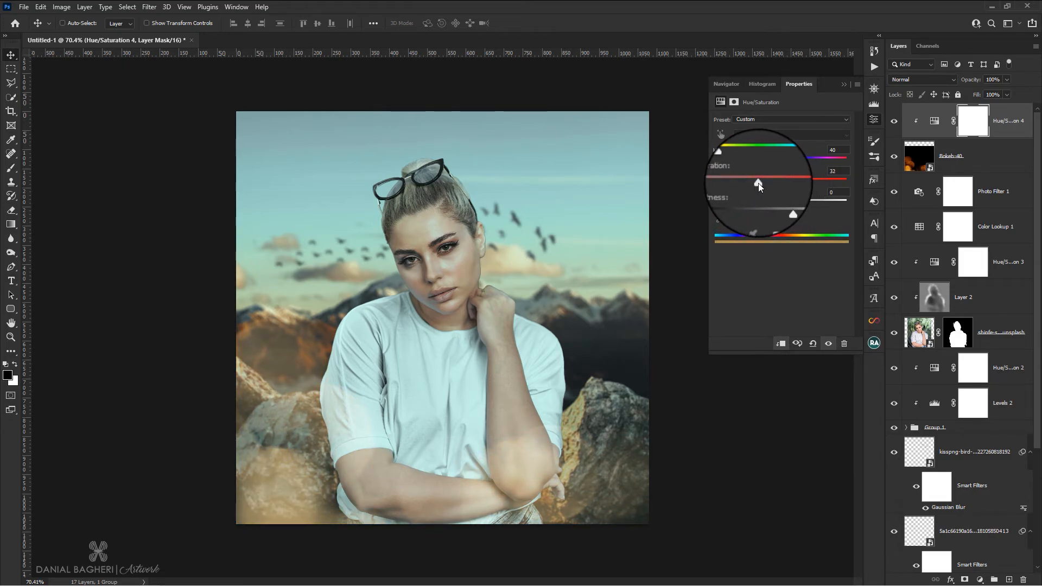
left_click(875, 123)
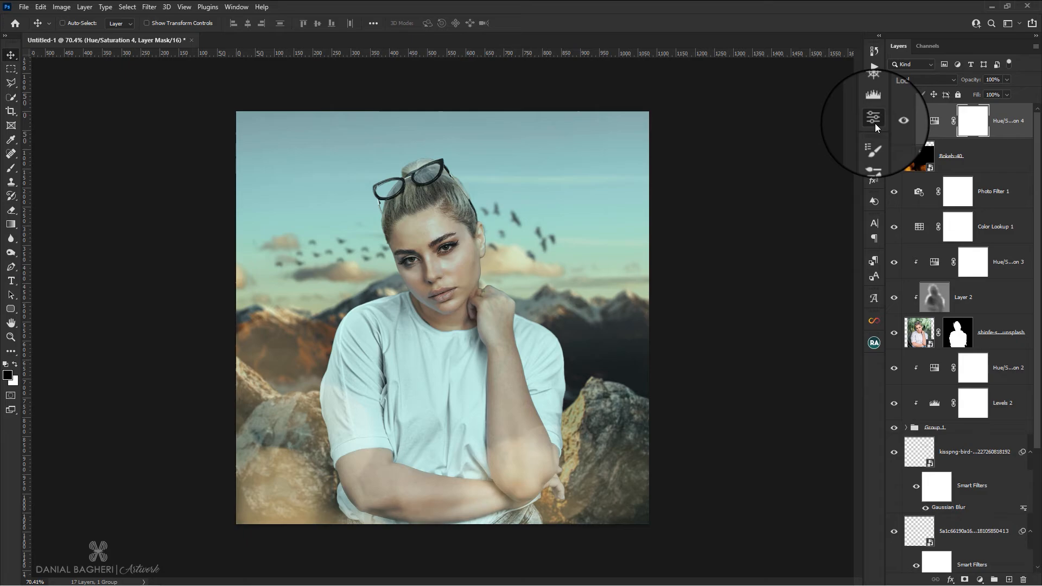
Step: Add a Brightness/Contrast adjustment above Photo Filter 1 with brightness 5 and slightly increased contrast
left_click(991, 193)
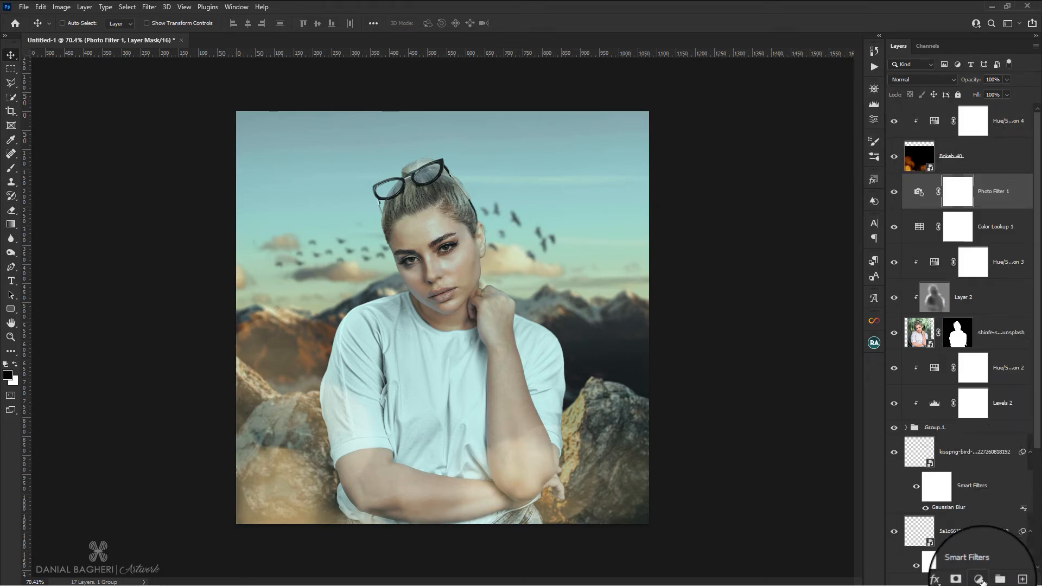
left_click(981, 580)
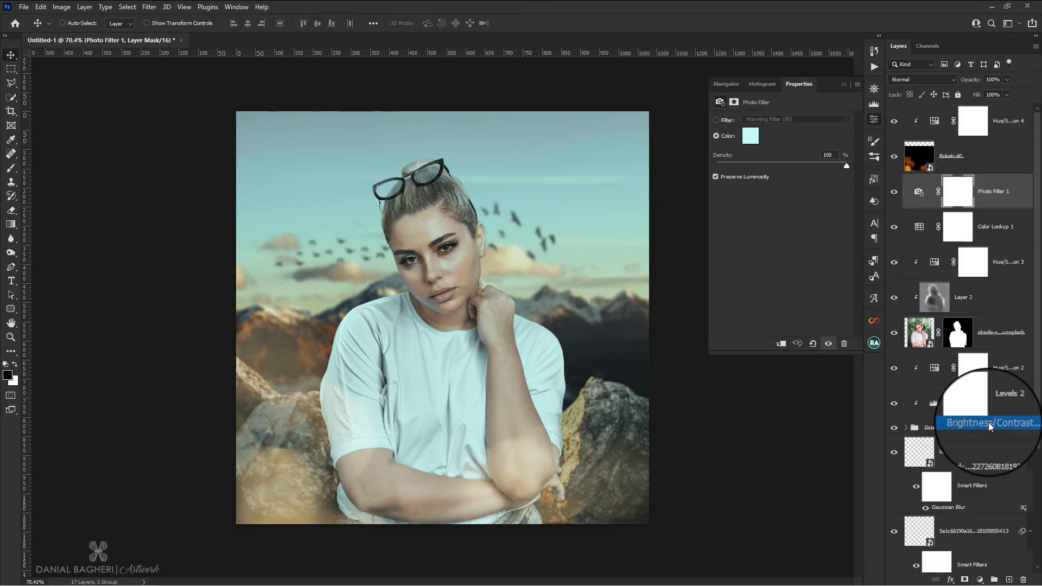
left_click(988, 422)
left_click(830, 139)
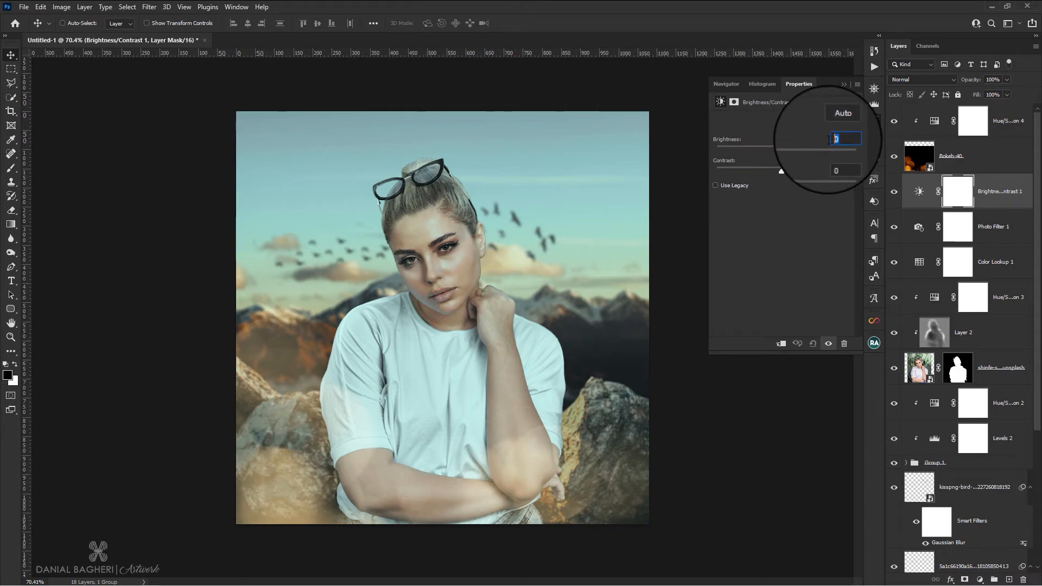
type("5")
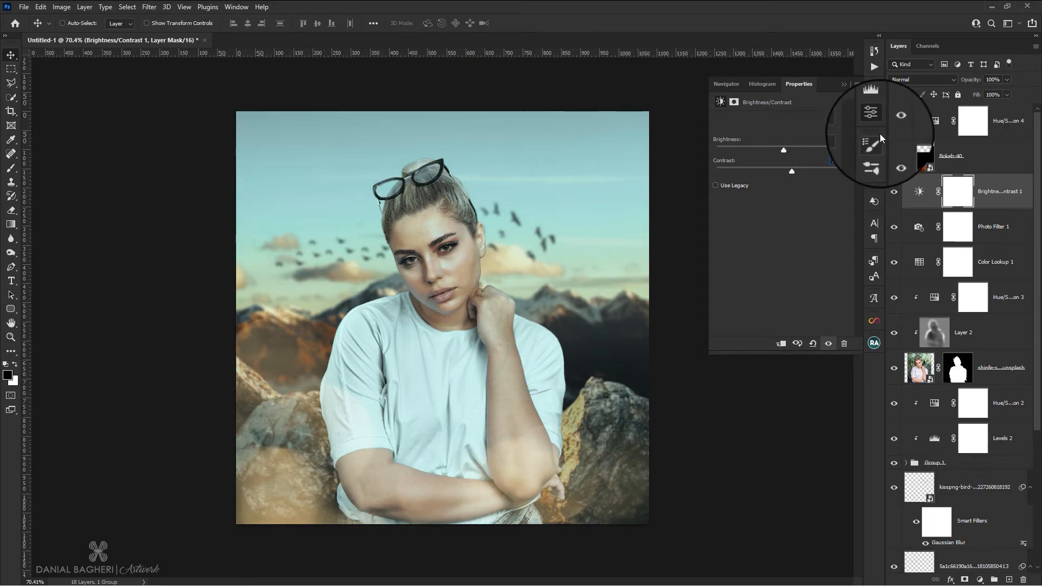
left_click(875, 120)
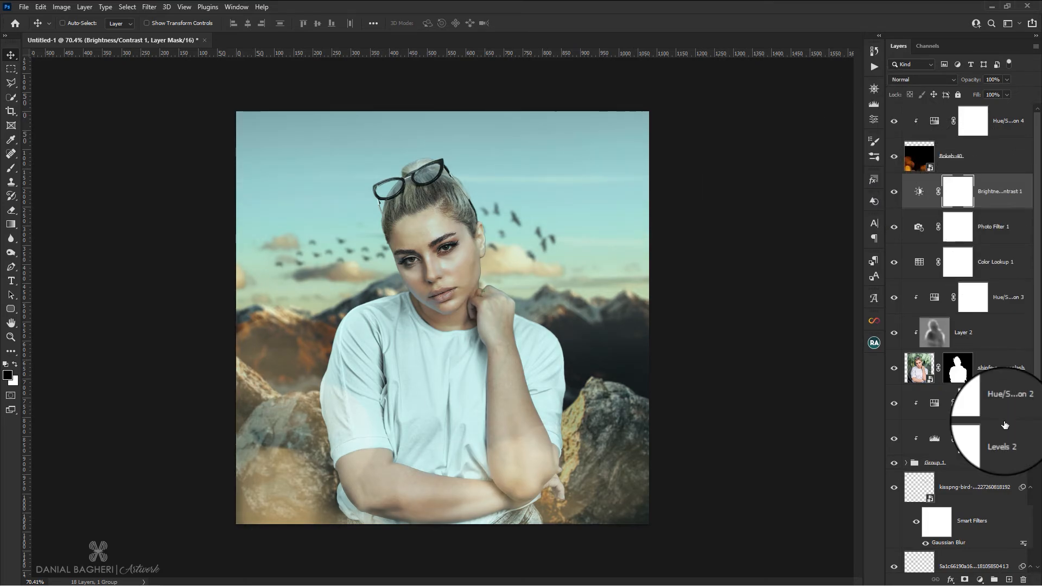
Step: Add a Levels adjustment above Brightness/Contrast 1 and lower the white input level to about 246
left_click(979, 580)
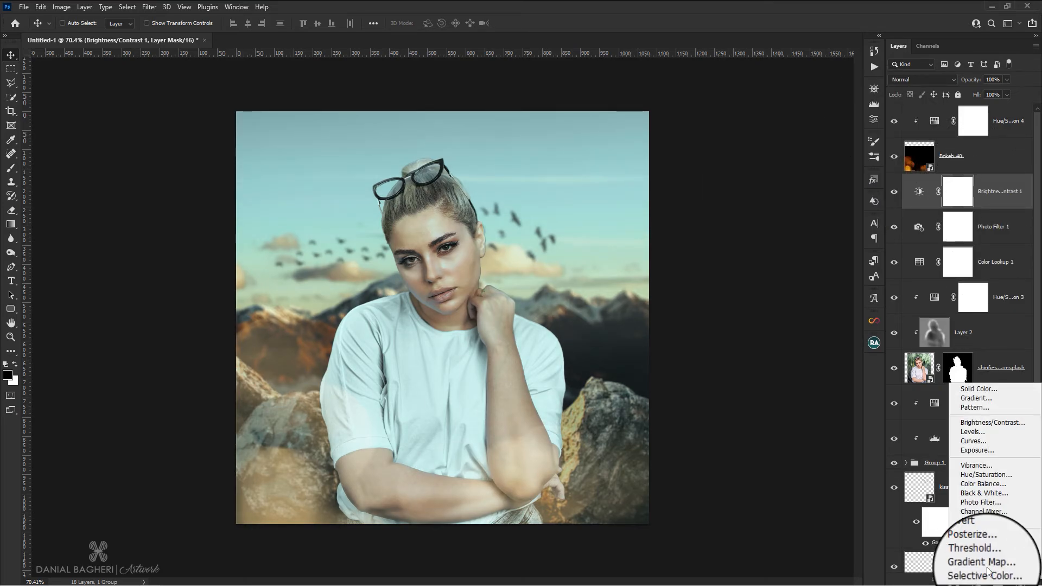
left_click(980, 433)
left_click_drag(791, 199, 791, 197)
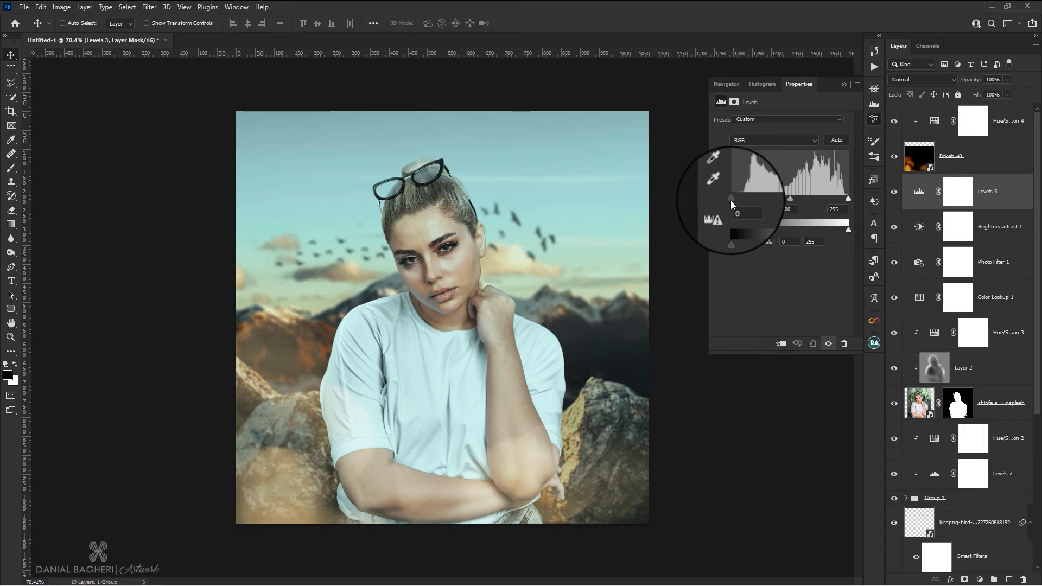
left_click_drag(845, 198, 844, 198)
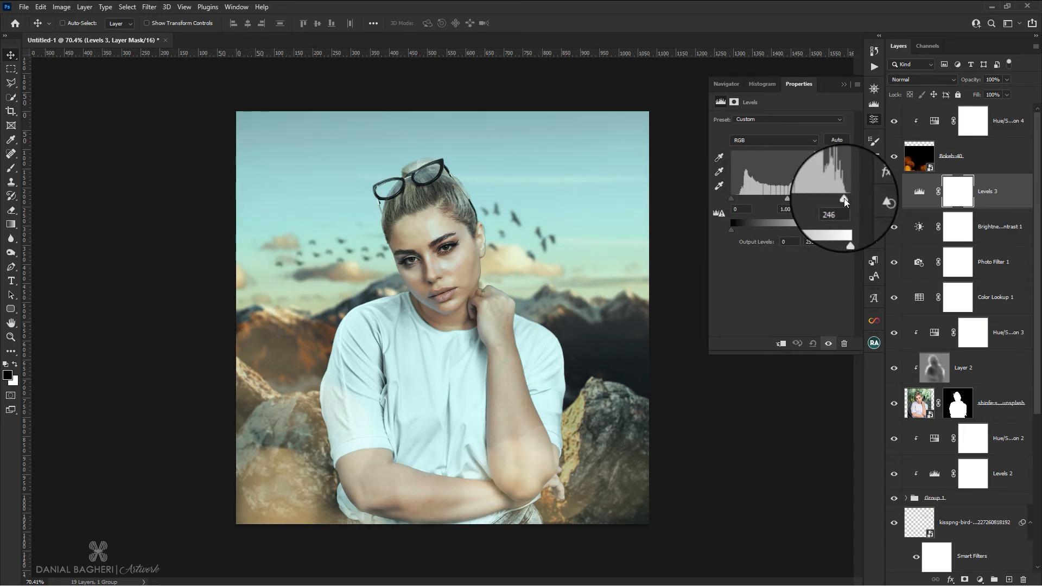
left_click(874, 123)
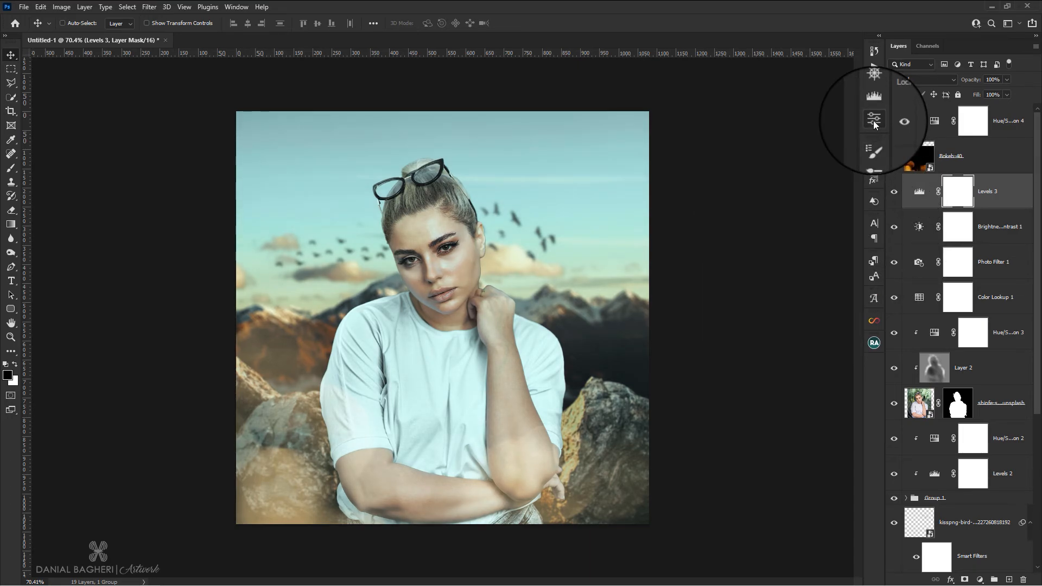
Step: Add a Hue/Saturation adjustment above Levels 3 and slightly increase the Master saturation
left_click(1011, 120)
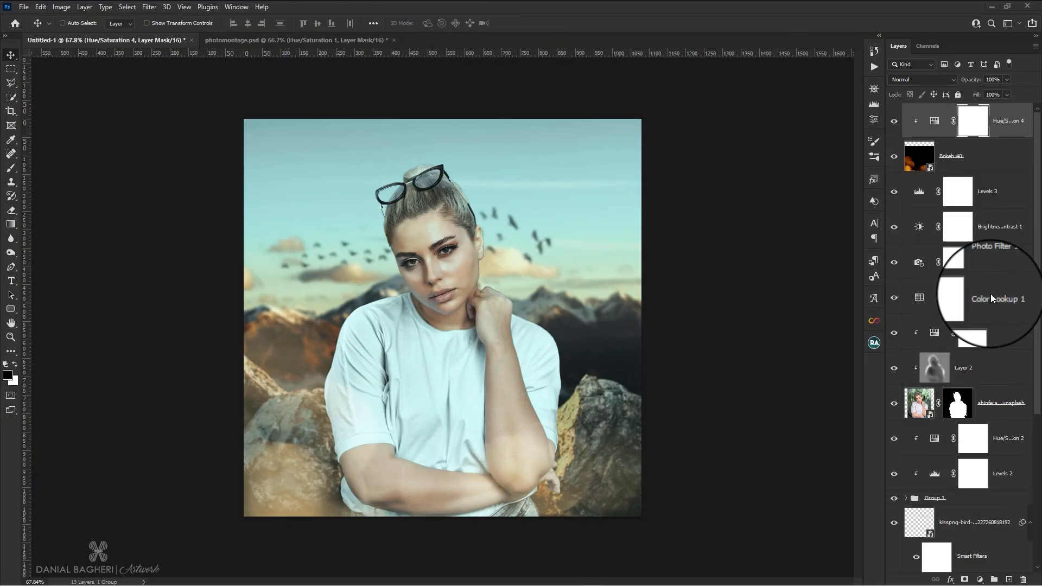
left_click(995, 212)
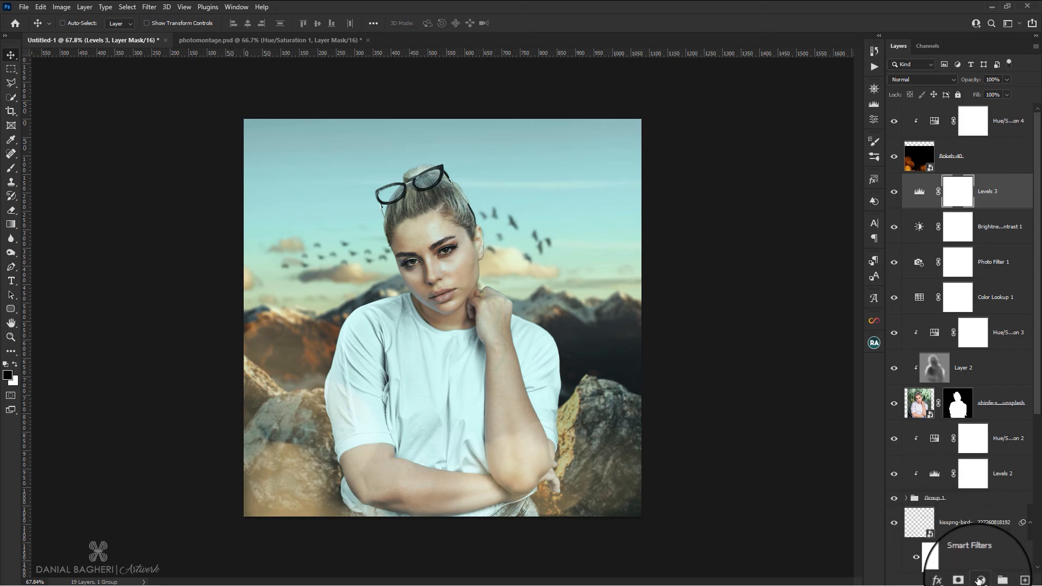
left_click(980, 579)
left_click(992, 474)
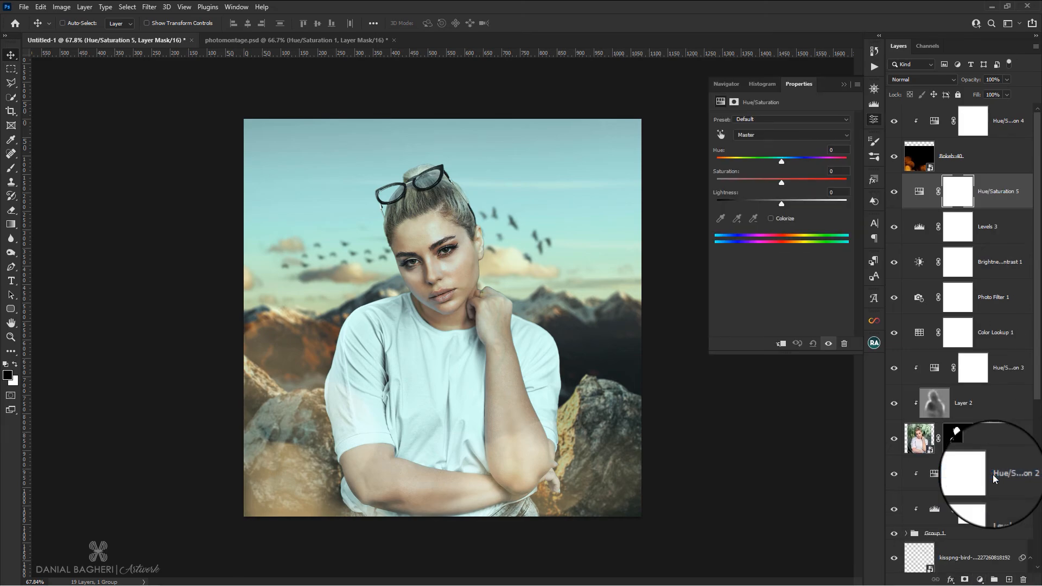
left_click_drag(780, 184, 795, 185)
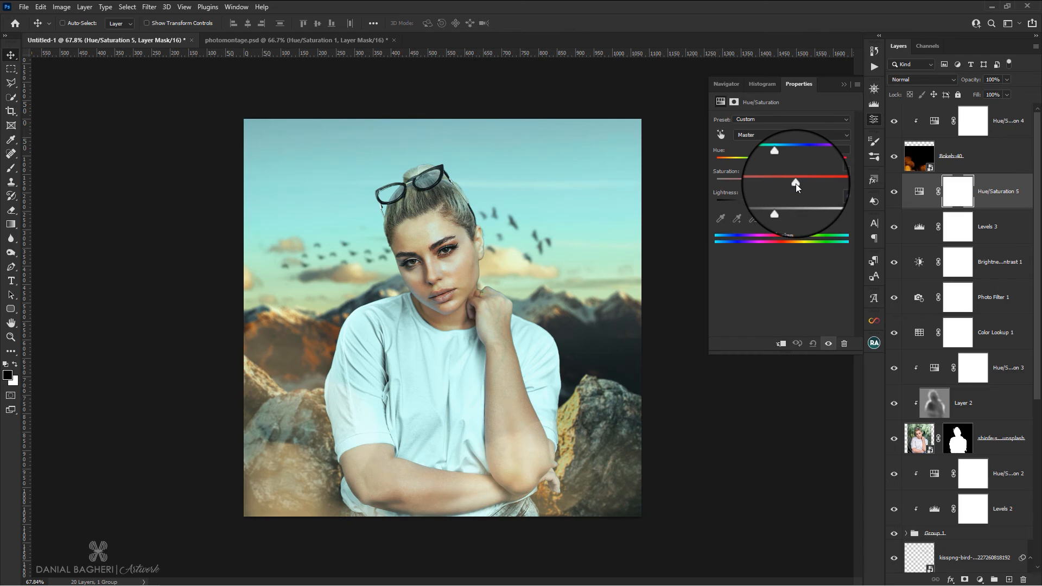
Step: In the Hue/Saturation adjustment above Levels 3, set the Reds saturation to -5 and lower the Yellows saturation
left_click(782, 135)
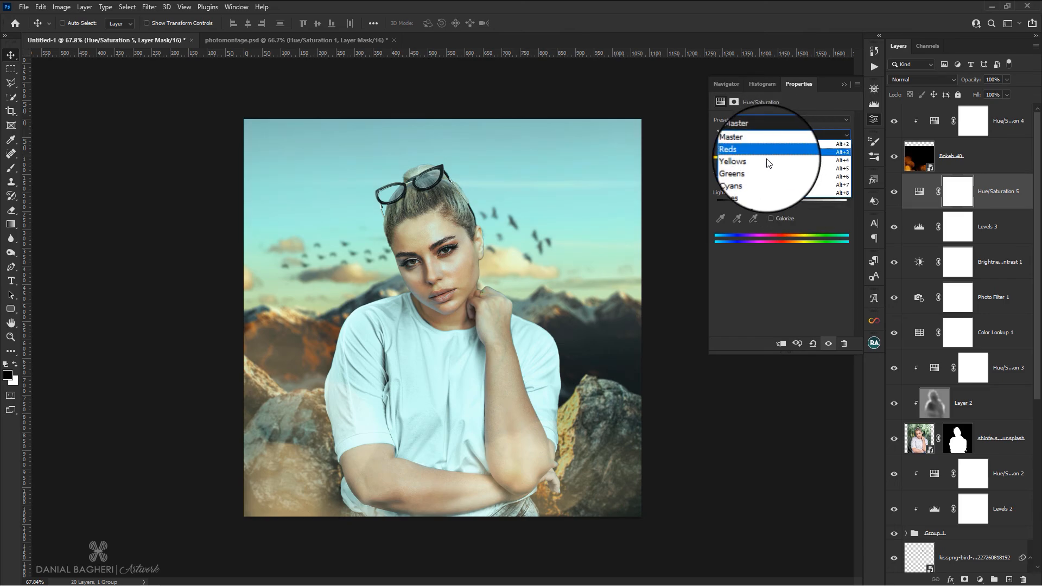
left_click(767, 155)
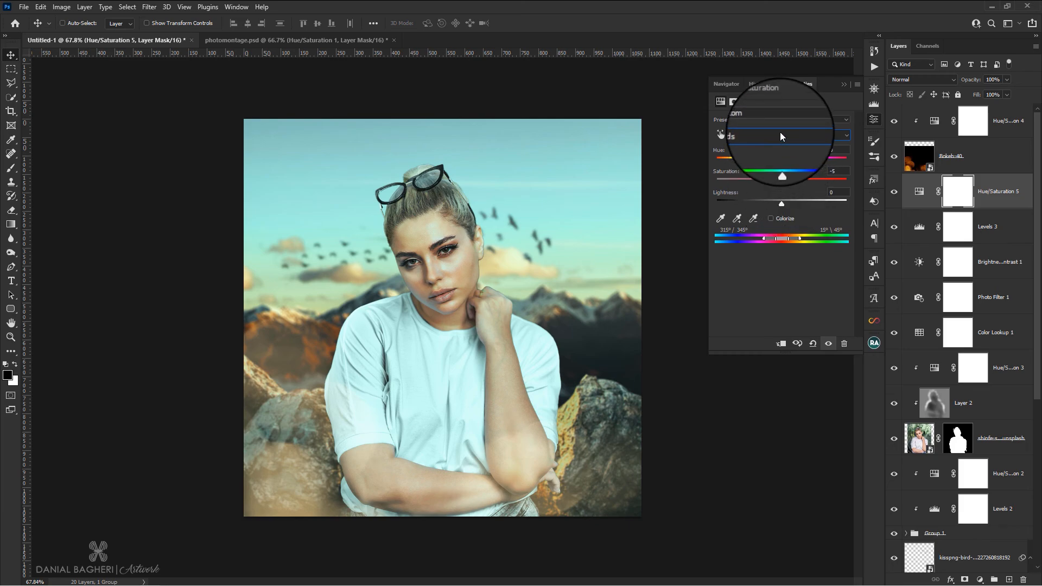
left_click(781, 133)
left_click(769, 166)
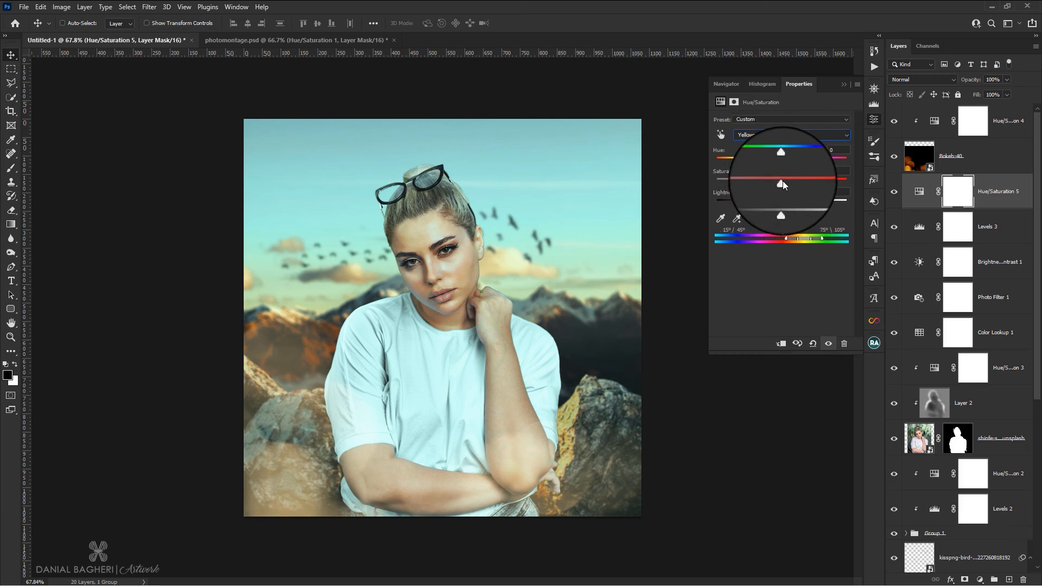
left_click_drag(783, 181, 767, 181)
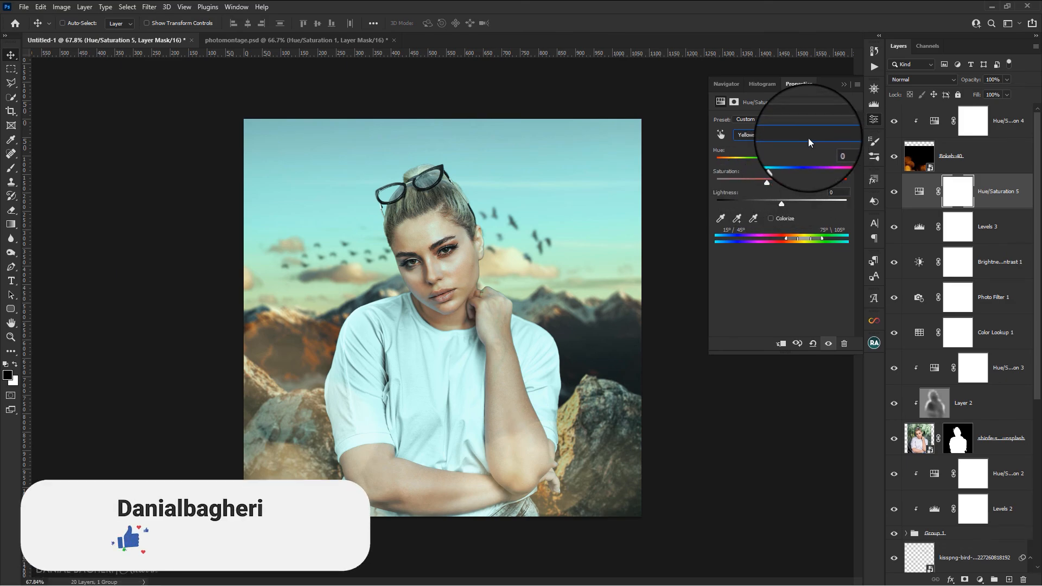
left_click(996, 194)
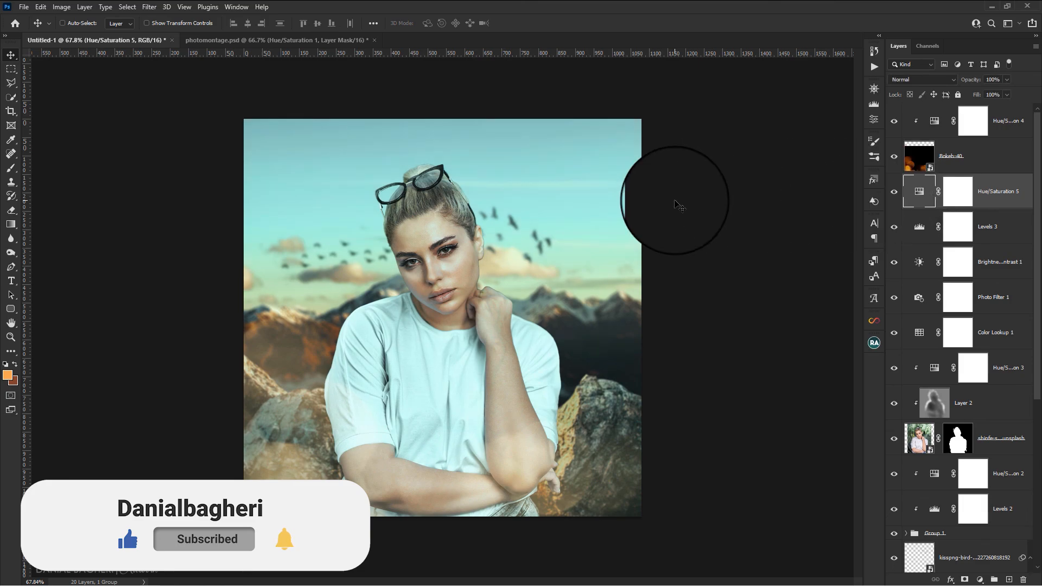
scroll(679, 206, "down", 3)
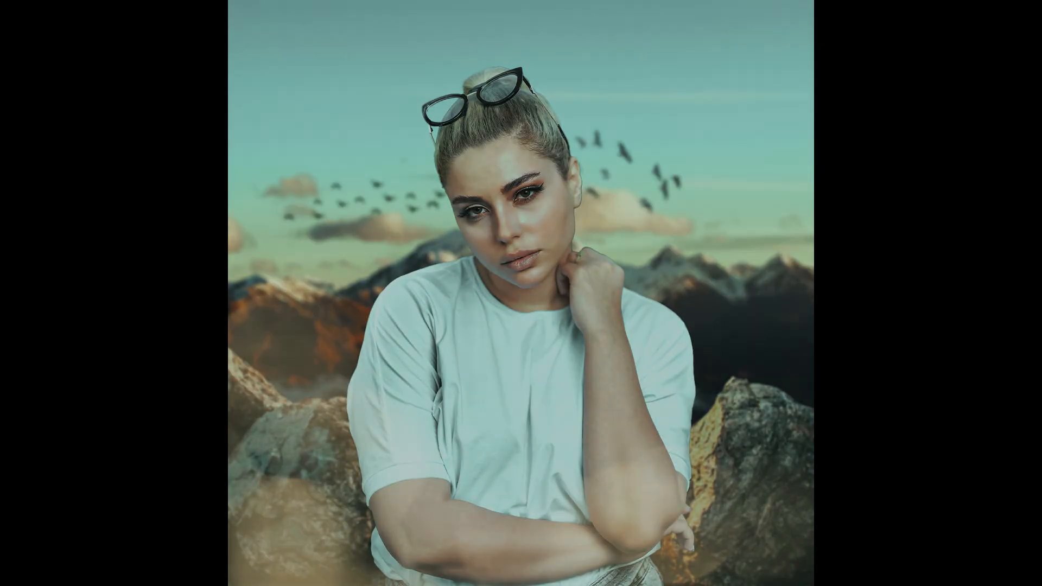